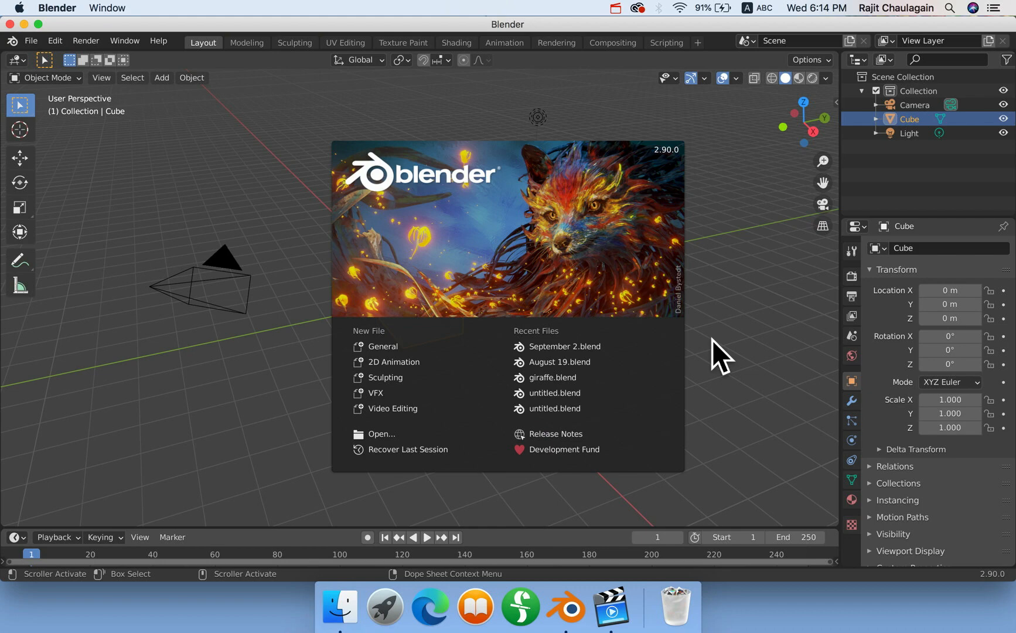
Dismiss the splash screen and bring the default cube into a closer angled view.
{"action": "left_click", "coordinate": [720, 367]}
{"action": "middle_click_drag", "start_coordinate": [498, 387], "coordinate": [521, 379]}
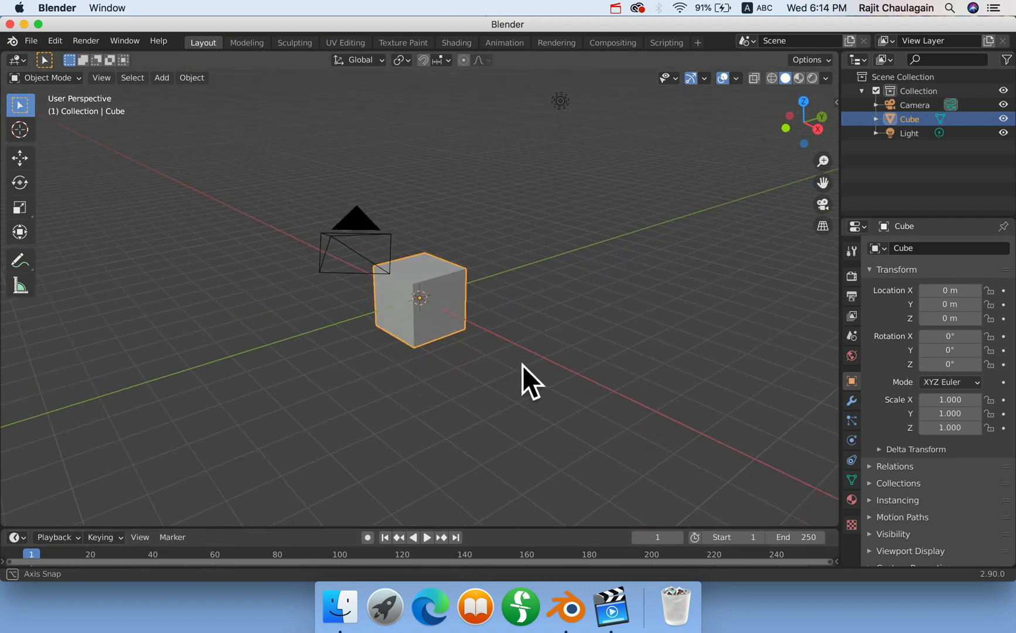
{"action": "scroll", "coordinate": [451, 384], "scroll_direction": "down", "scroll_amount": 2}
{"action": "scroll", "coordinate": [445, 377], "scroll_direction": "up", "scroll_amount": 3}
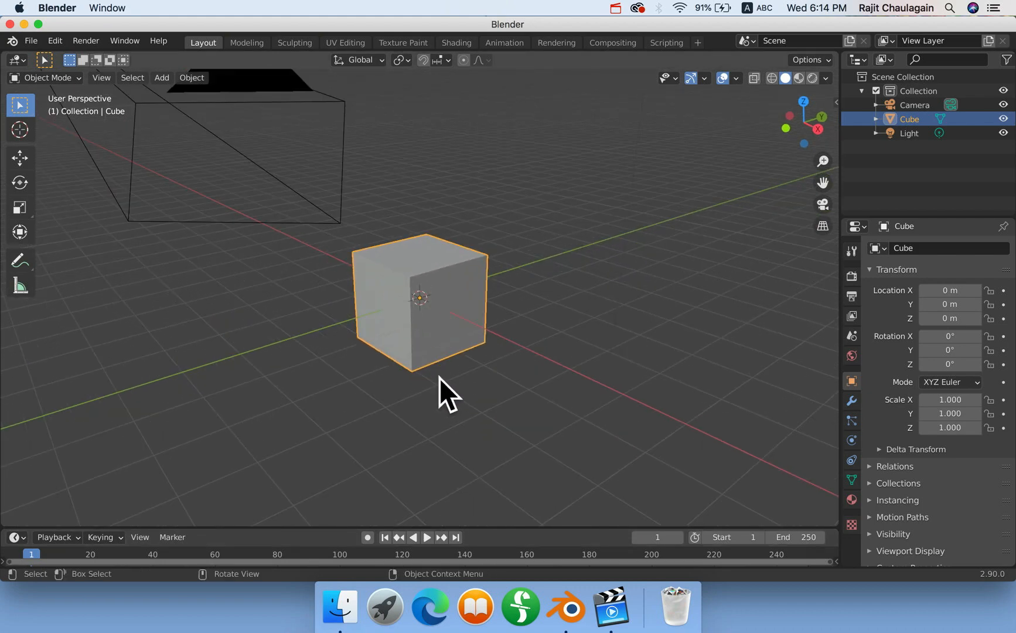
{"action": "middle_click_drag", "start_coordinate": [439, 378], "coordinate": [453, 355]}
{"action": "scroll", "coordinate": [464, 376], "scroll_direction": "down", "scroll_amount": 1}
{"action": "scroll", "coordinate": [464, 376], "scroll_direction": "up", "scroll_amount": 2}
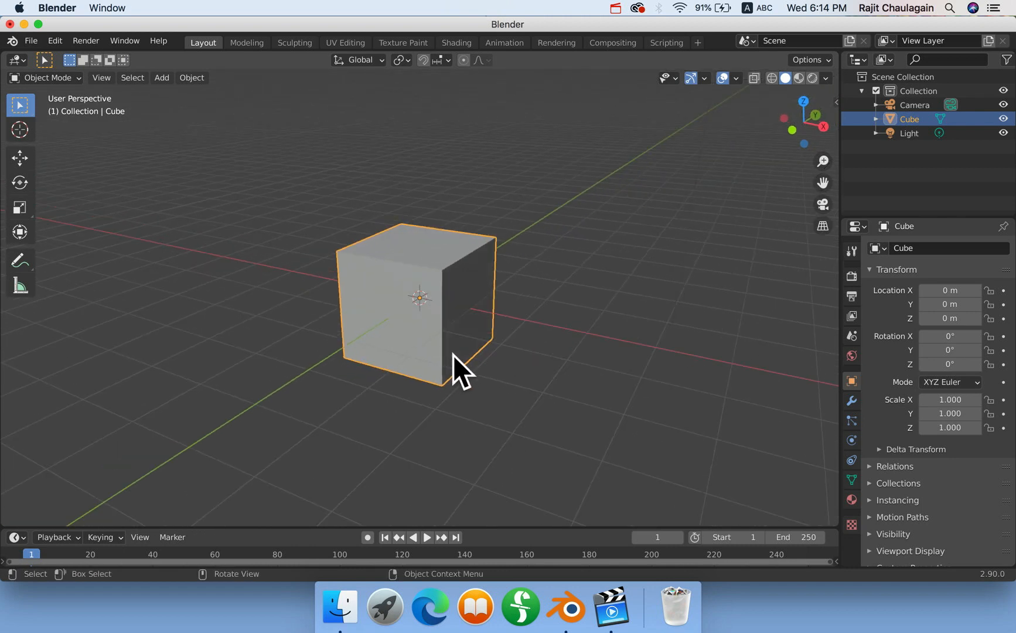
Apply a level 2 subdivision surface to the default cube and inspect the rounded shape up close.
{"action": "key", "text": "super+2"}
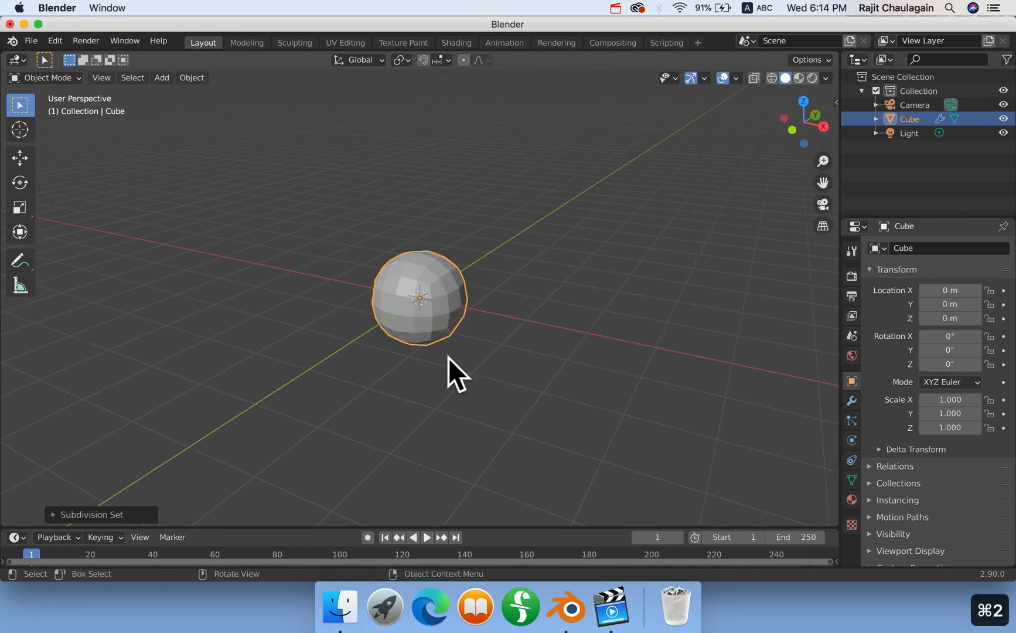
{"action": "scroll", "coordinate": [446, 361], "scroll_direction": "down", "scroll_amount": 1}
{"action": "scroll", "coordinate": [446, 361], "scroll_direction": "up", "scroll_amount": 3}
{"action": "mouse_move", "coordinate": [446, 361]}
{"action": "middle_mouse_down"}
{"action": "mouse_move", "coordinate": [464, 356]}
{"action": "mouse_move", "coordinate": [457, 371]}
{"action": "middle_mouse_up"}
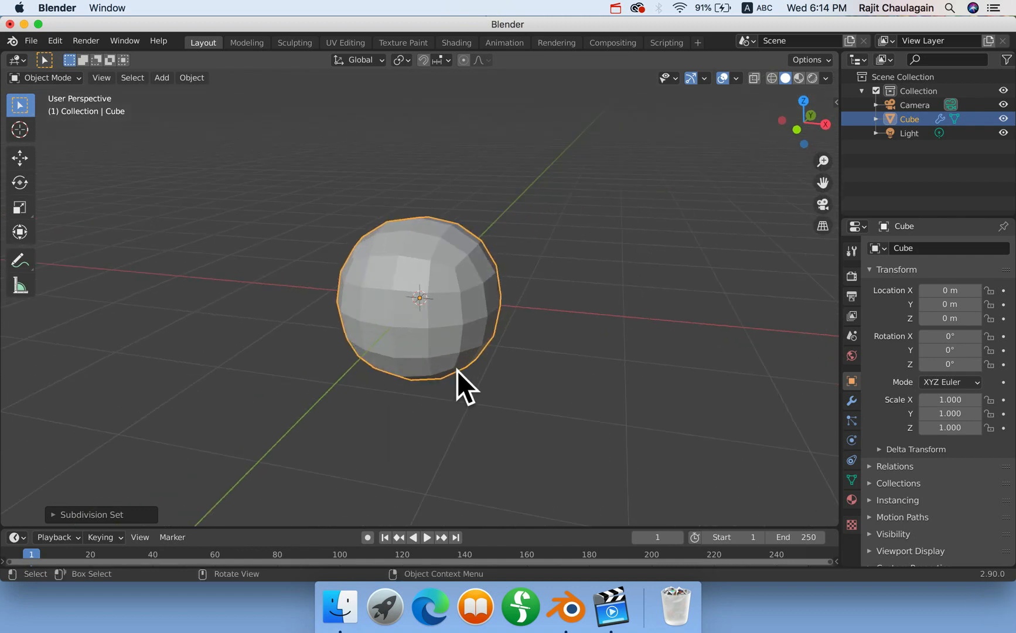
{"action": "scroll", "coordinate": [457, 371], "scroll_direction": "up", "scroll_amount": 3}
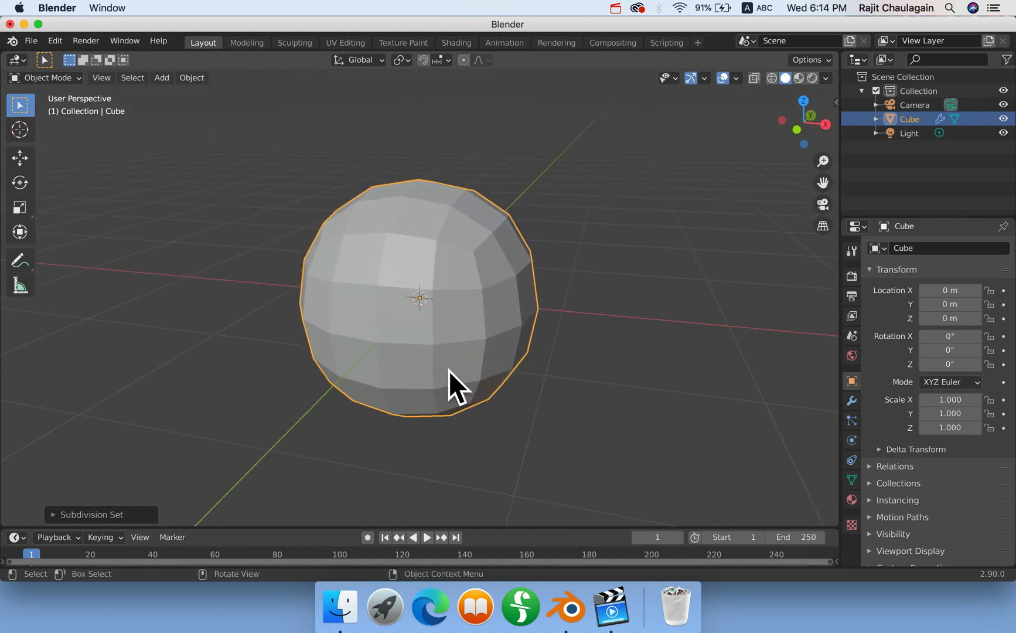
Try subdivision level 3 in the operation settings for the cube and return it to 2.
{"action": "left_click", "coordinate": [55, 515]}
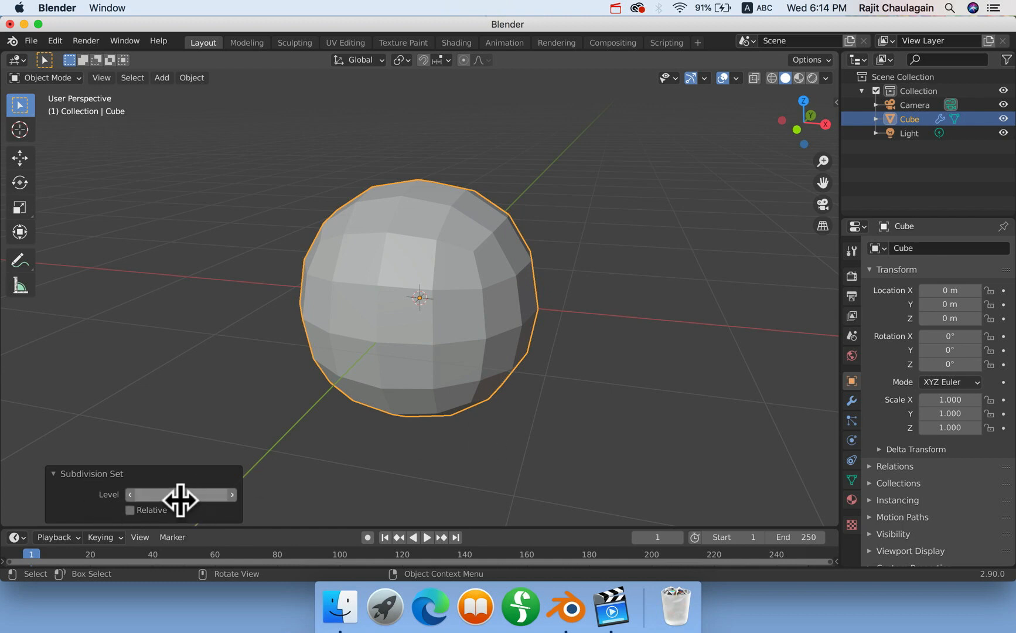
{"action": "left_click", "coordinate": [232, 494]}
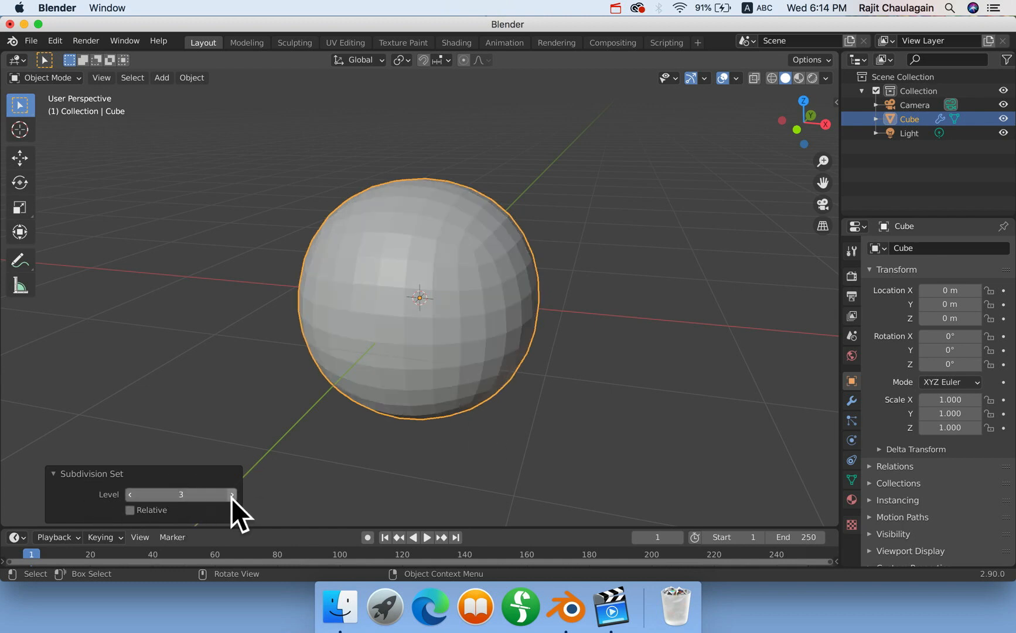
{"action": "left_click", "coordinate": [130, 495]}
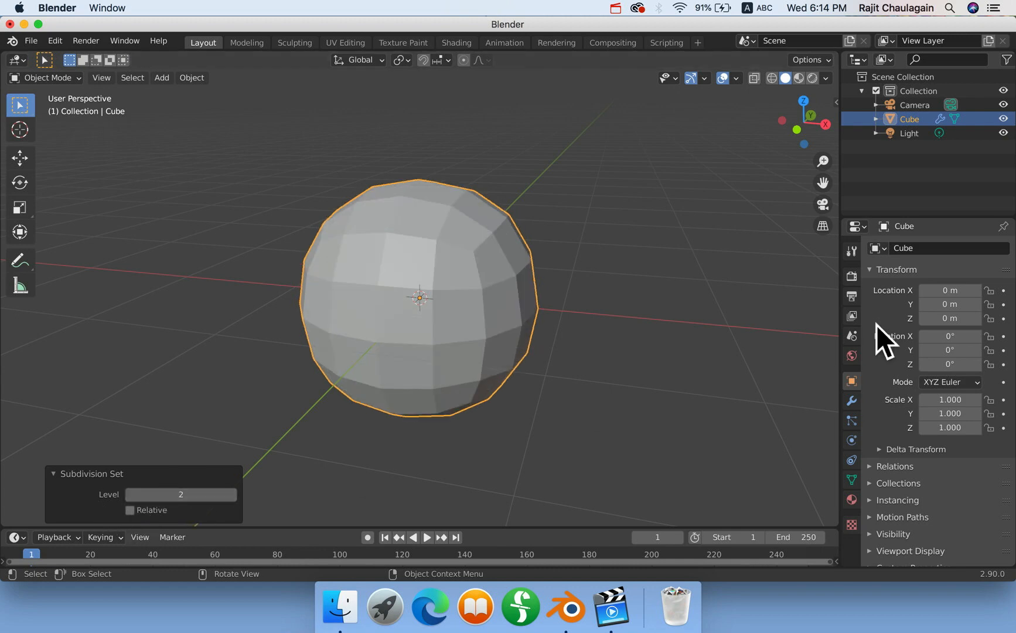
Remove the Subdivision modifier from the cube.
{"action": "left_click", "coordinate": [852, 401]}
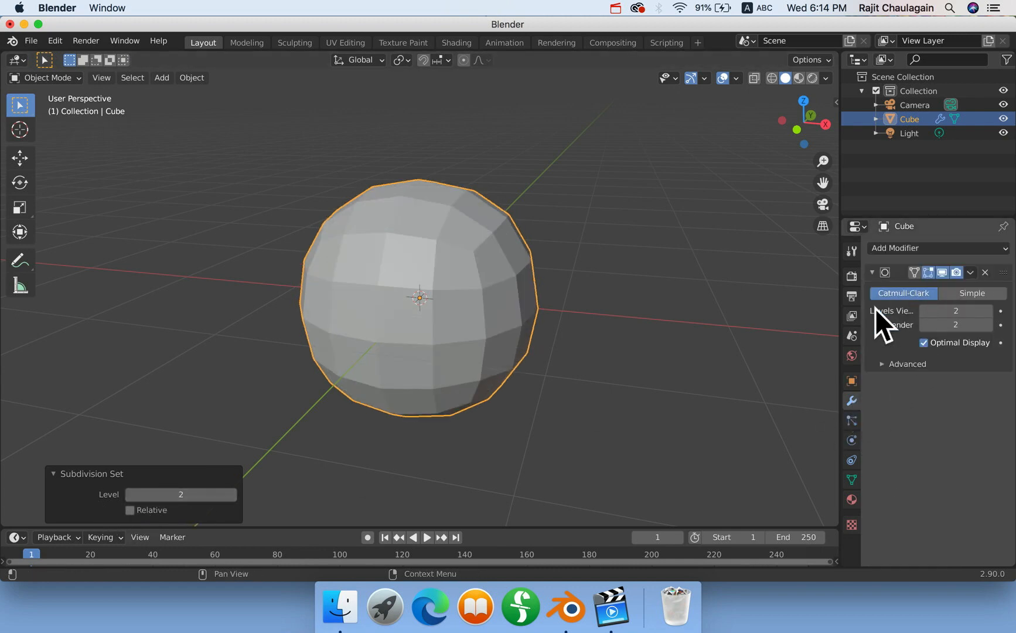
{"action": "left_click", "coordinate": [985, 272]}
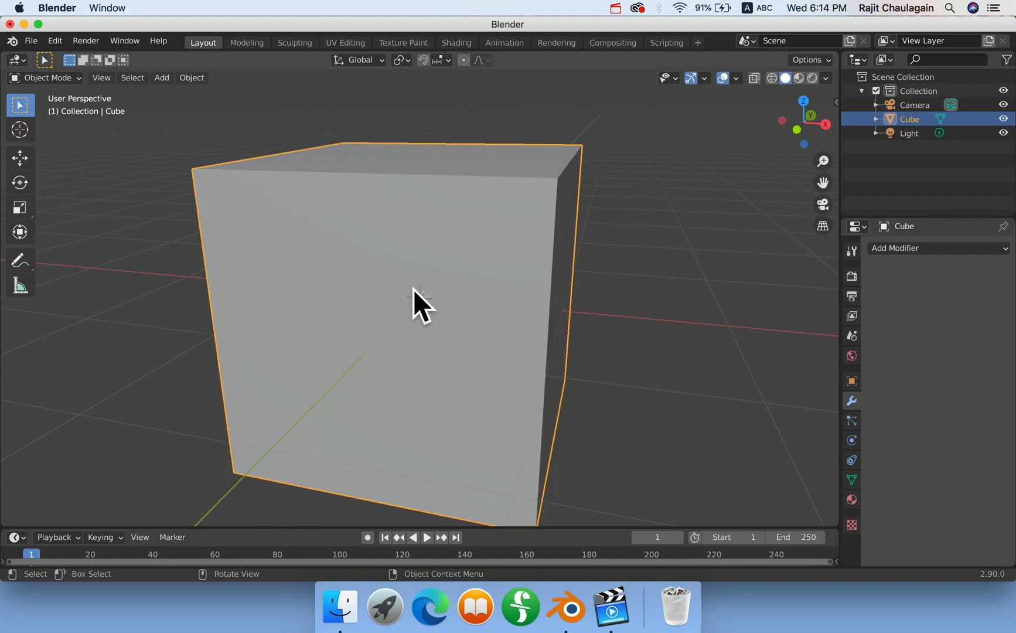
Give the cube a new level 2 subdivision surface and widen the properties area so the modifier's labels are readable.
{"action": "key", "text": "super+2"}
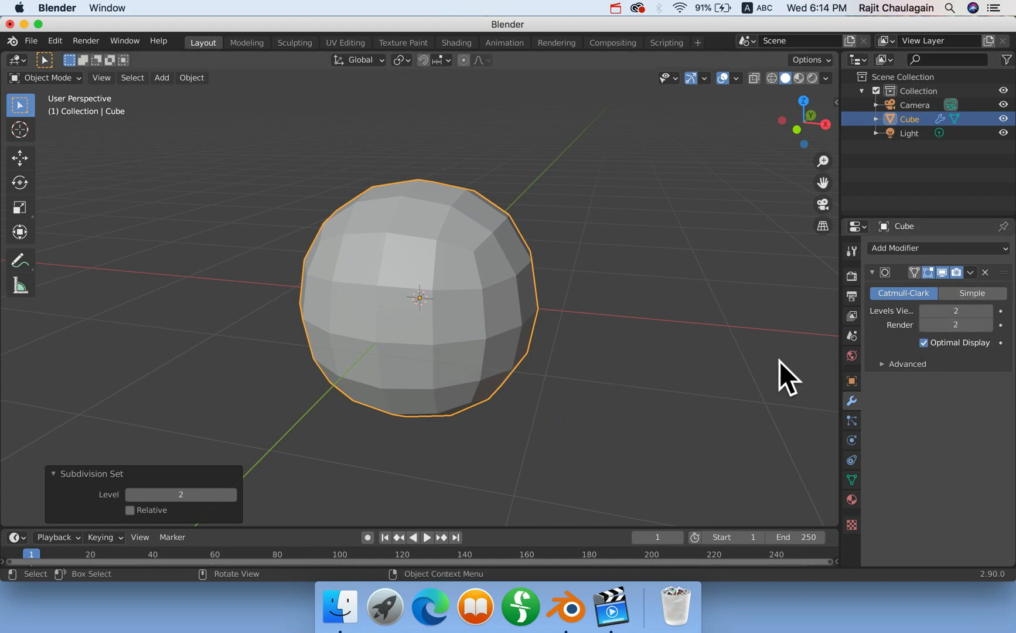
{"action": "scroll", "coordinate": [556, 411], "scroll_direction": "up", "scroll_amount": 3}
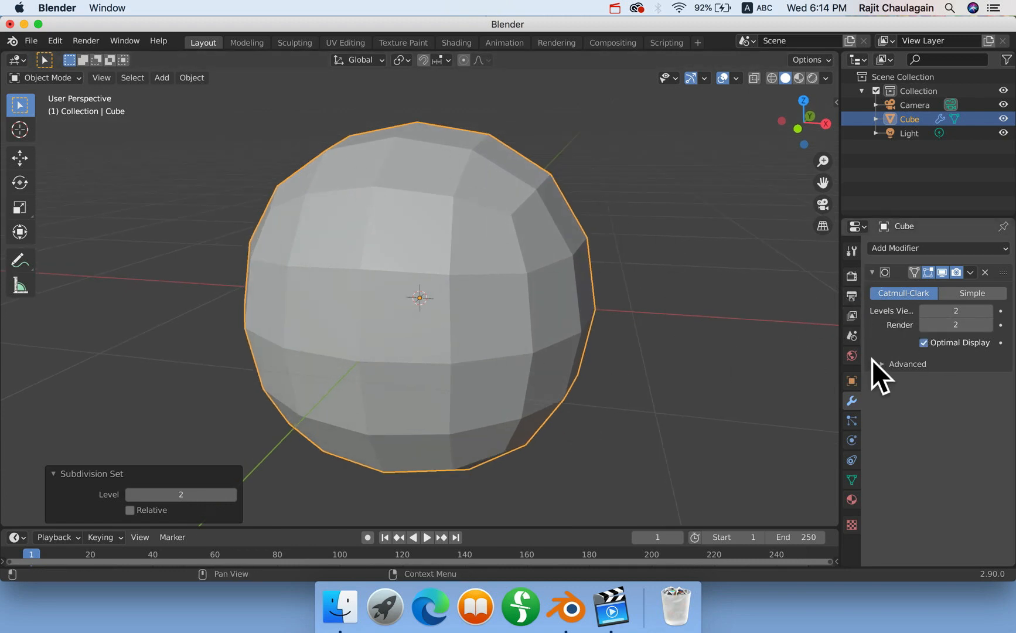
{"action": "mouse_move", "coordinate": [862, 320]}
{"action": "left_mouse_down"}
{"action": "mouse_move", "coordinate": [829, 318]}
{"action": "mouse_move", "coordinate": [853, 318]}
{"action": "left_mouse_up"}
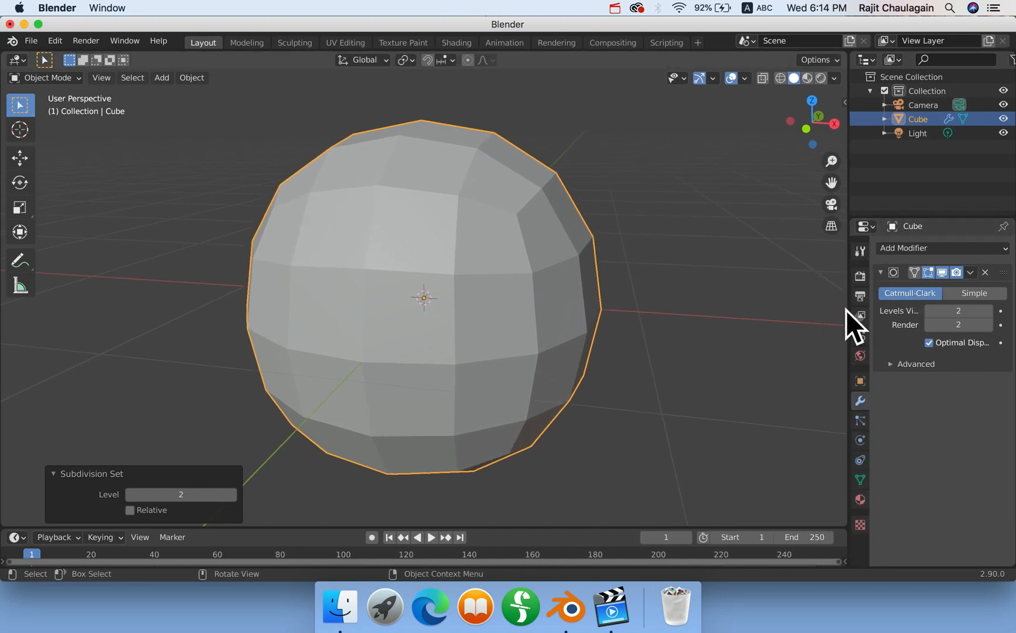
{"action": "left_click_drag", "start_coordinate": [848, 309], "coordinate": [793, 308]}
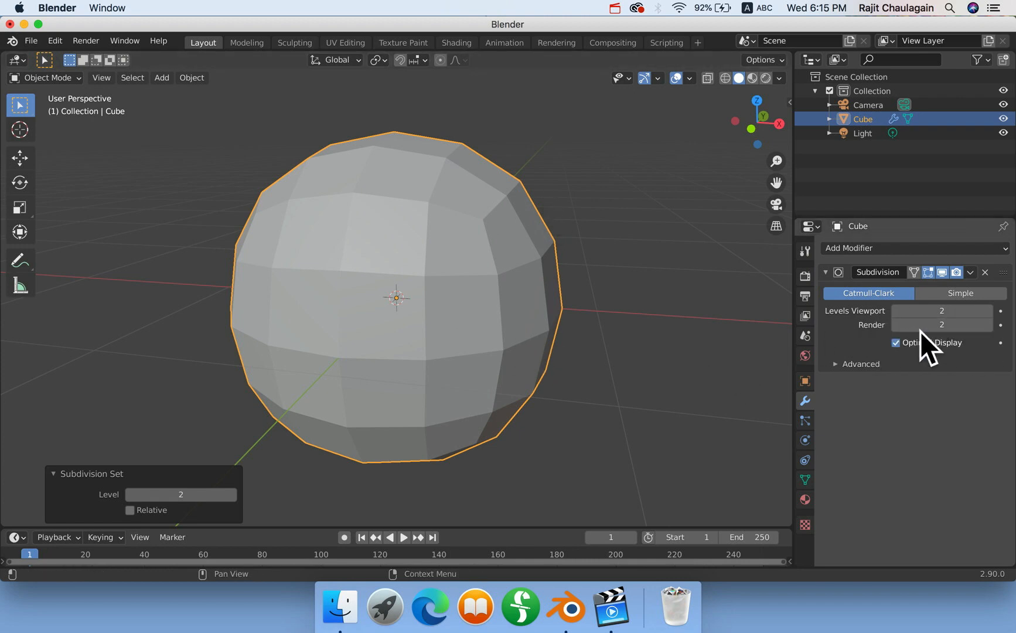
Raise the Subdivision modifier's render level to 3 and set it back to 2.
{"action": "left_click", "coordinate": [989, 327]}
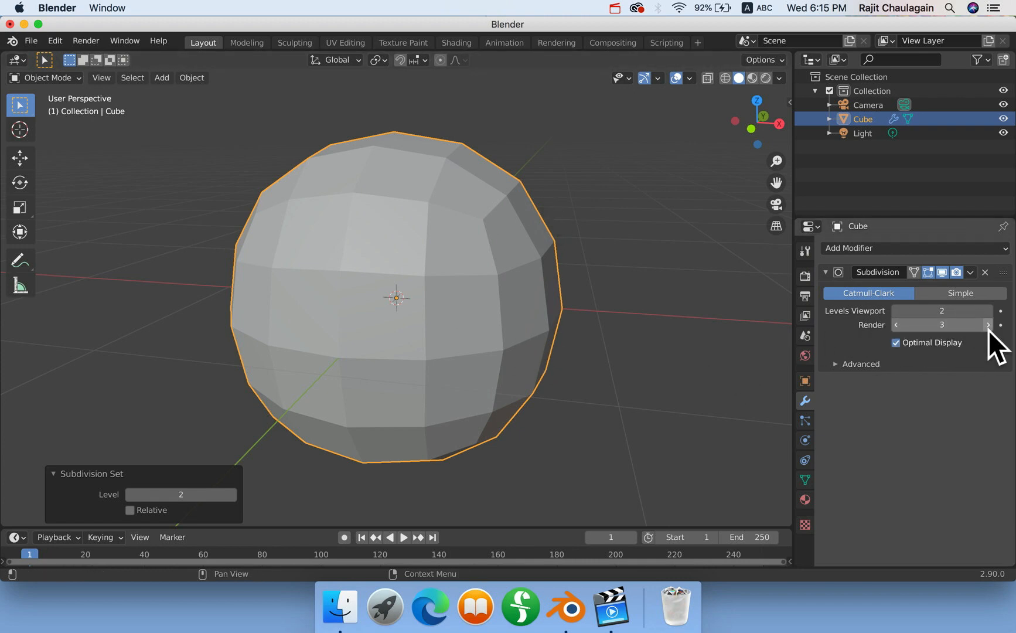
{"action": "left_click", "coordinate": [897, 326]}
Lower the modifier's viewport level to 1, inspect the shape, and return the level to 2.
{"action": "left_click", "coordinate": [896, 312]}
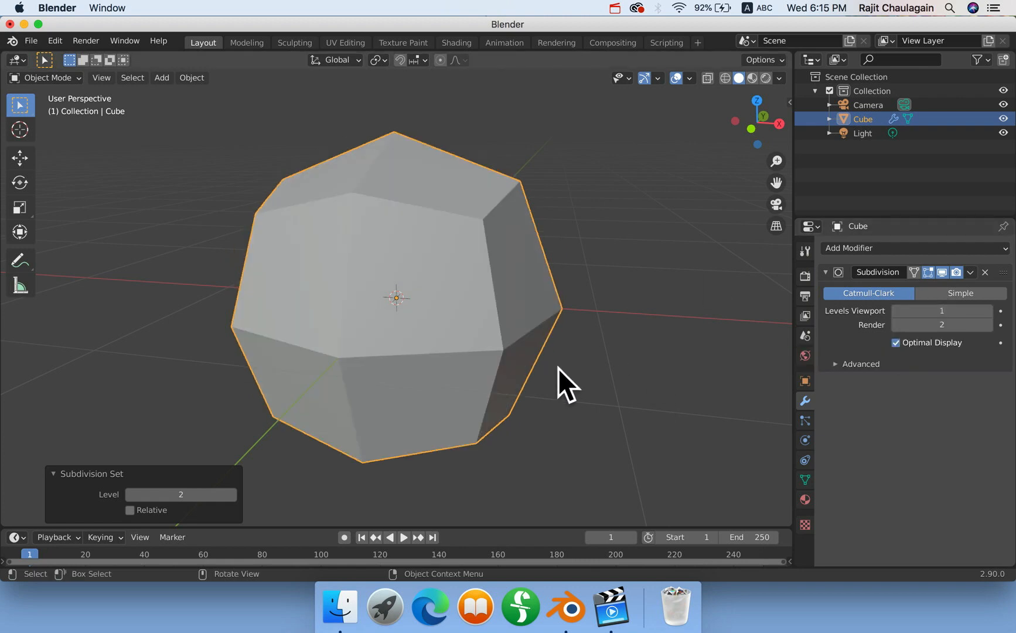
{"action": "middle_click_drag", "start_coordinate": [558, 369], "coordinate": [530, 372]}
{"action": "scroll", "coordinate": [530, 372], "scroll_direction": "up", "scroll_amount": 1}
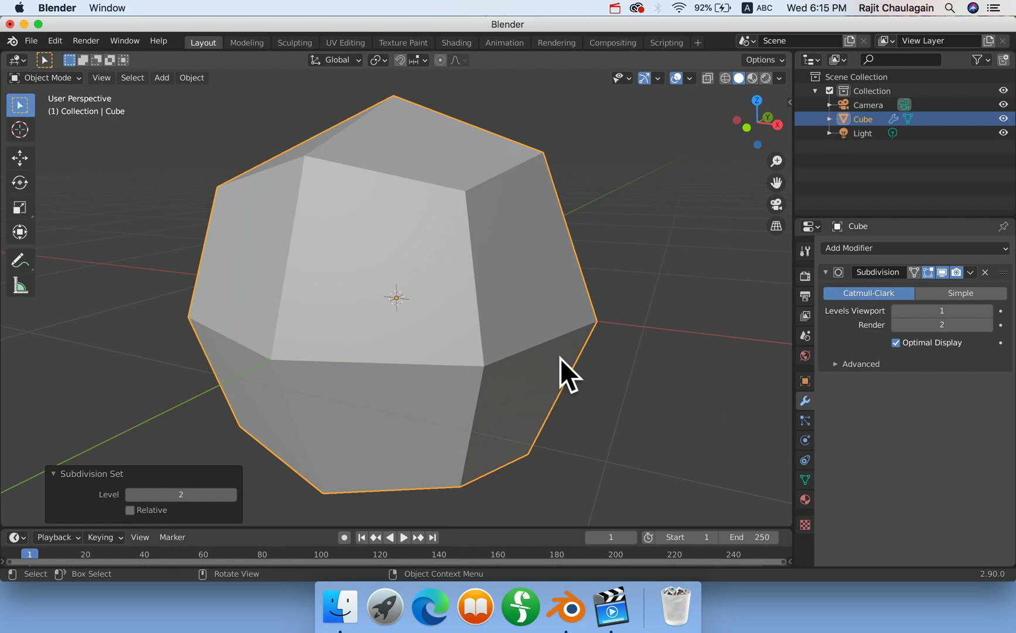
{"action": "scroll", "coordinate": [572, 369], "scroll_direction": "down", "scroll_amount": 2}
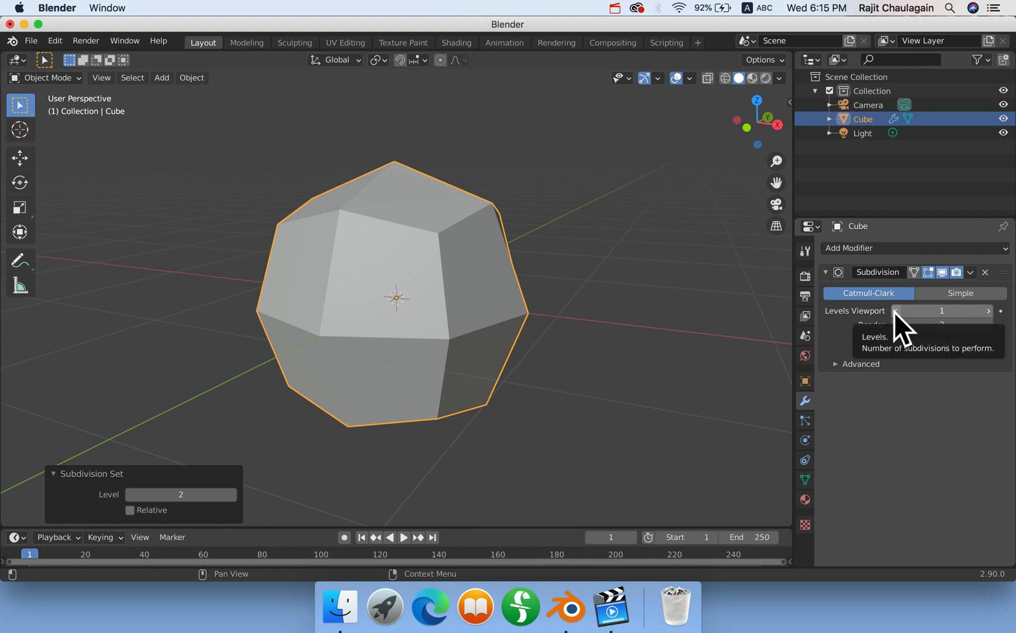
{"action": "left_click", "coordinate": [989, 311]}
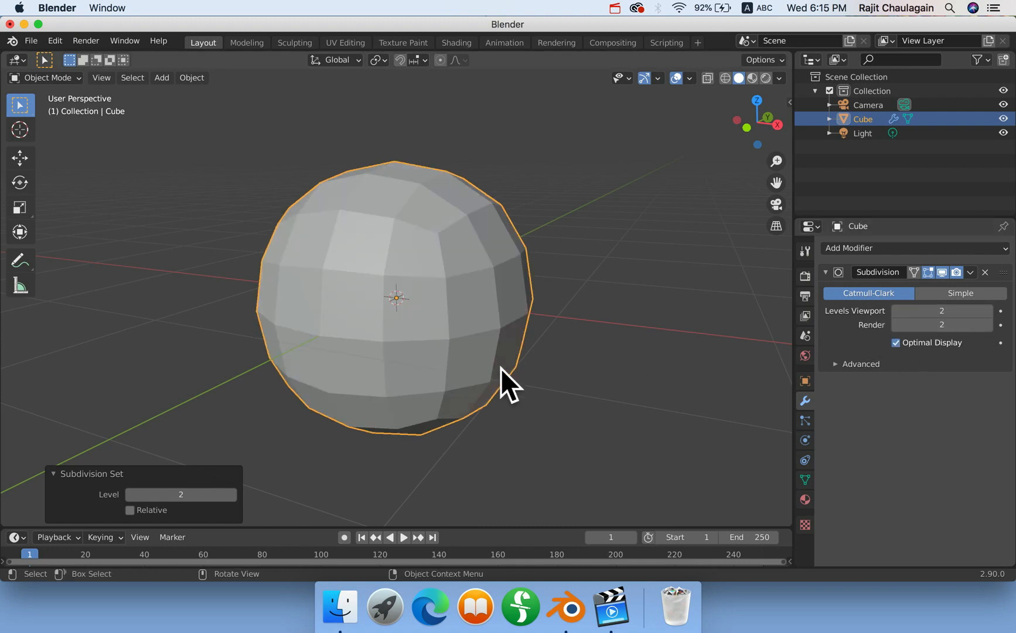
{"action": "middle_click_drag", "start_coordinate": [500, 368], "coordinate": [518, 364]}
Reduce the Subdivision modifier's viewport level to 0 and view the cube.
{"action": "left_click", "coordinate": [897, 310]}
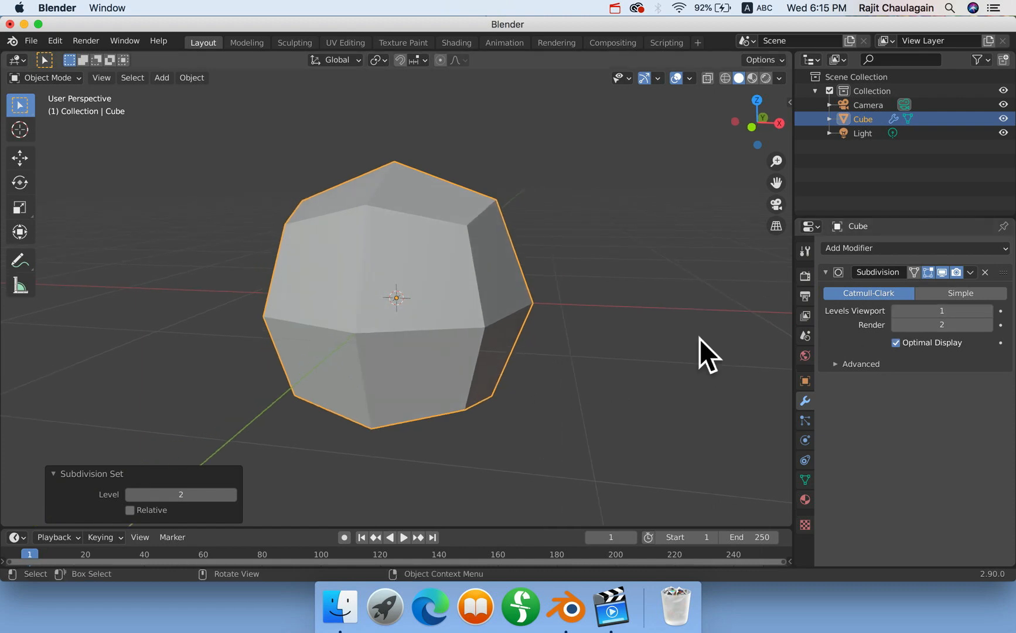
{"action": "left_click", "coordinate": [897, 311]}
{"action": "middle_click_drag", "start_coordinate": [571, 307], "coordinate": [546, 334]}
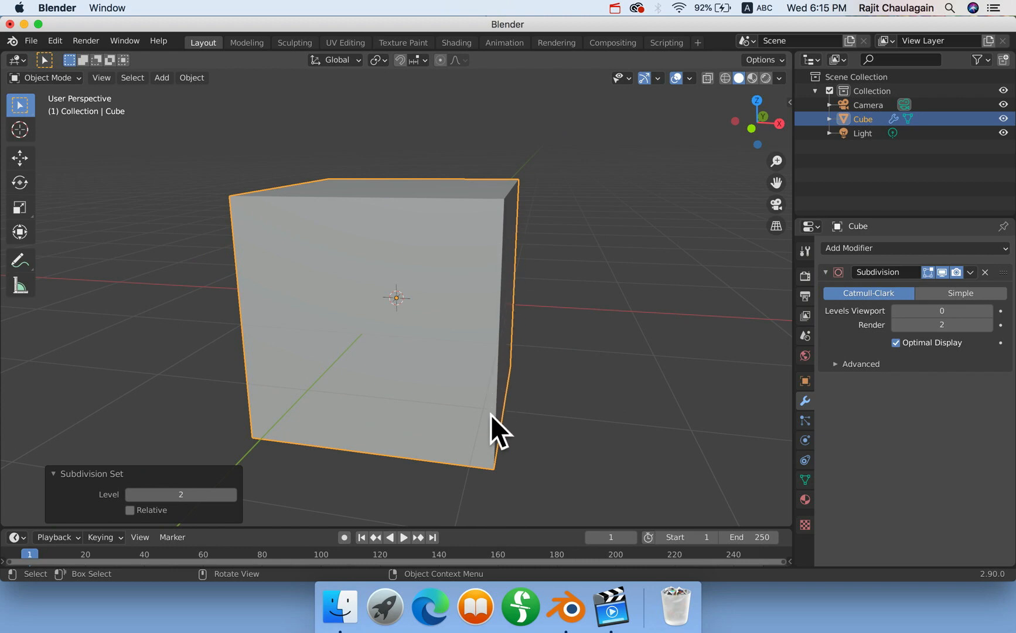
Set the viewport level to 1, examine the faces from several angles, and raise the level to 2.
{"action": "left_click", "coordinate": [988, 311]}
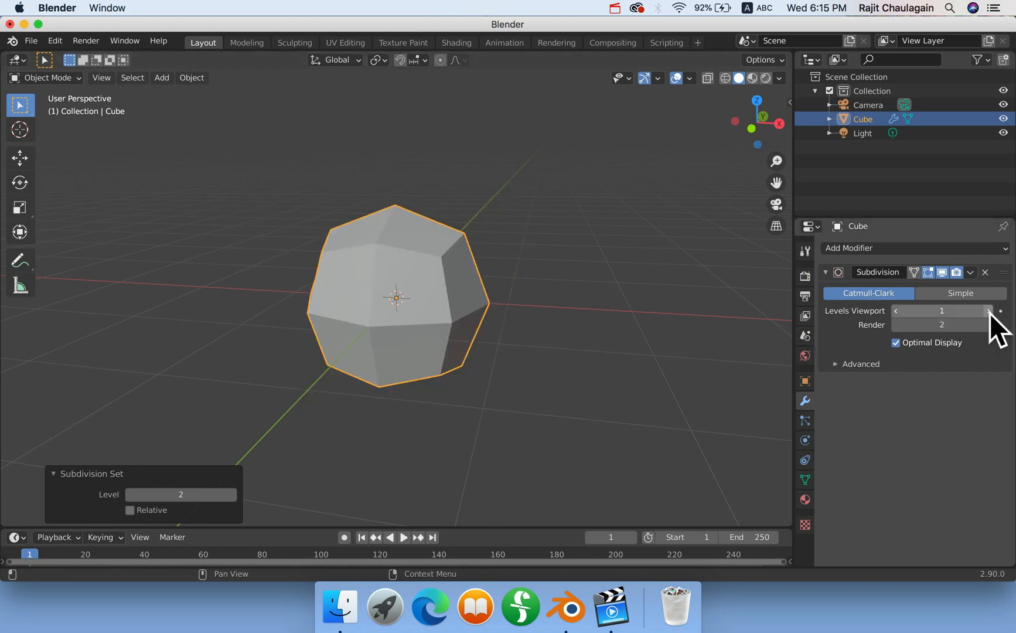
{"action": "scroll", "coordinate": [427, 342], "scroll_direction": "up", "scroll_amount": 1}
{"action": "scroll", "coordinate": [427, 341], "scroll_direction": "up", "scroll_amount": 2}
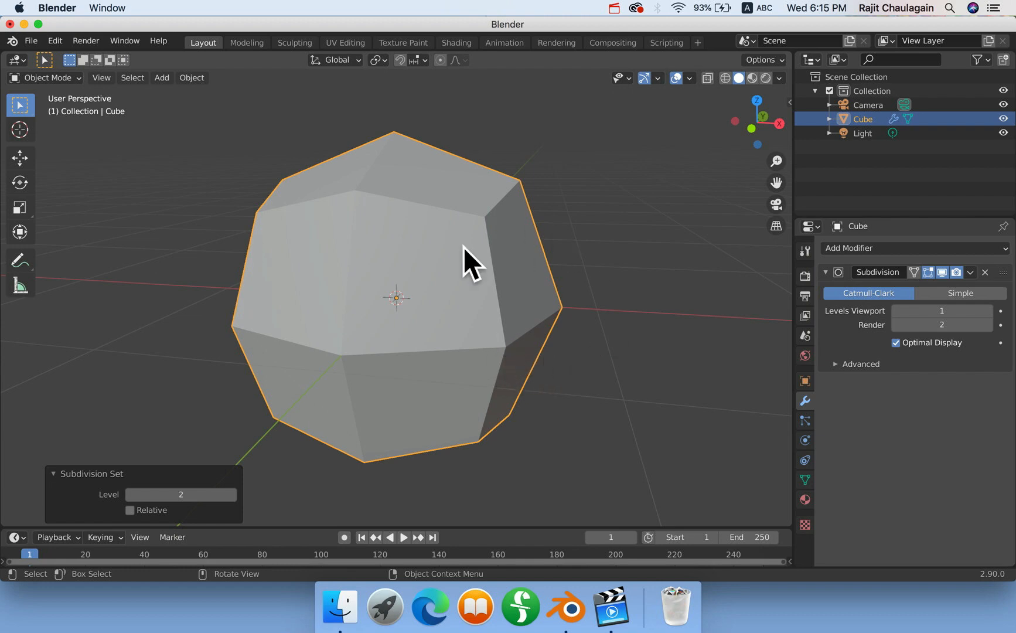
{"action": "middle_click_drag", "start_coordinate": [499, 376], "coordinate": [475, 357]}
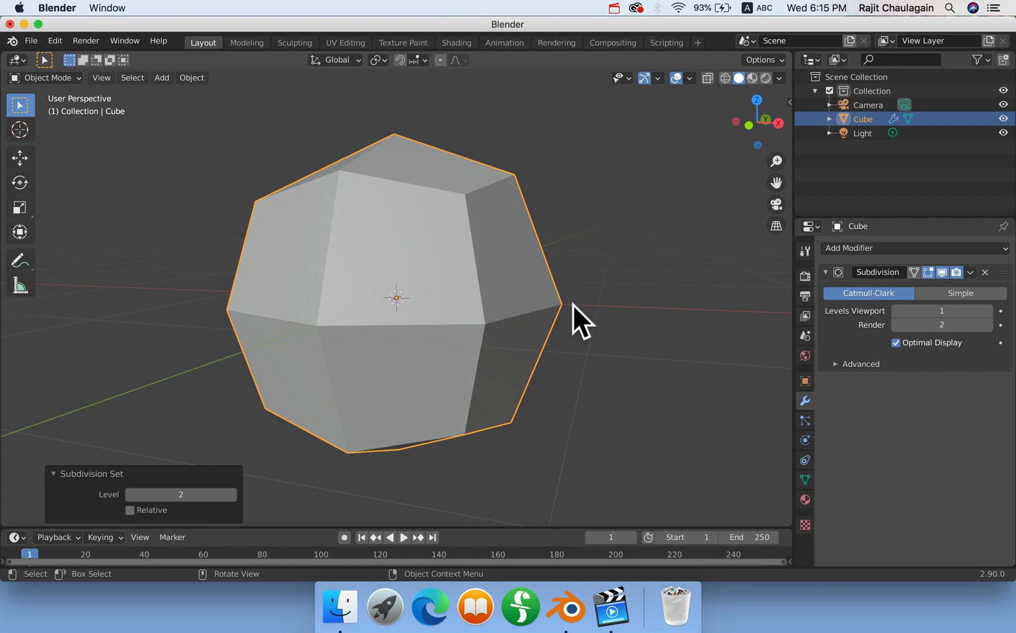
{"action": "middle_click_drag", "start_coordinate": [499, 354], "coordinate": [516, 359]}
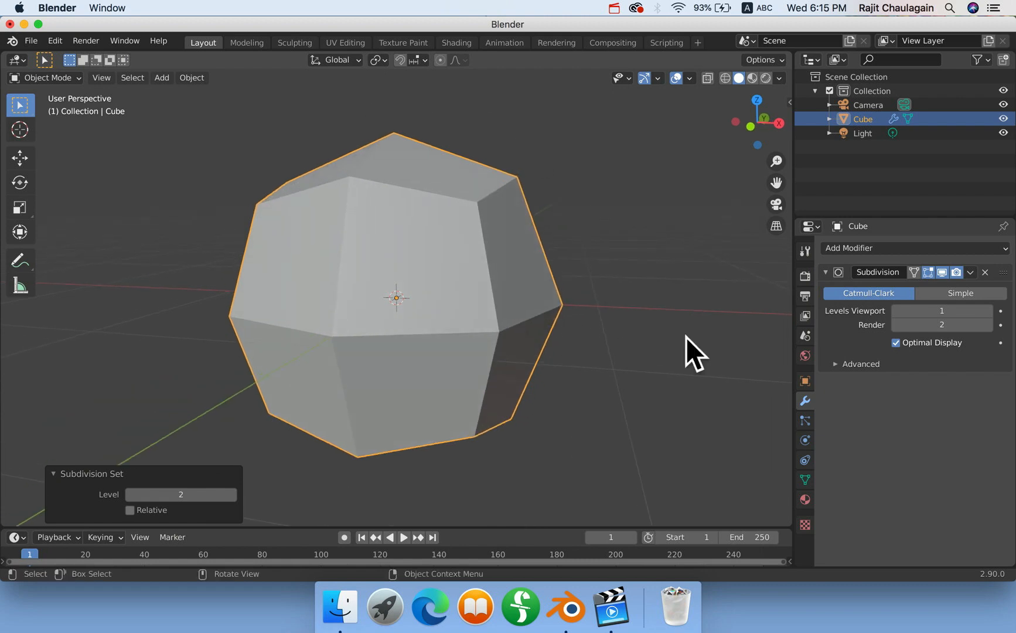
{"action": "left_click", "coordinate": [988, 311]}
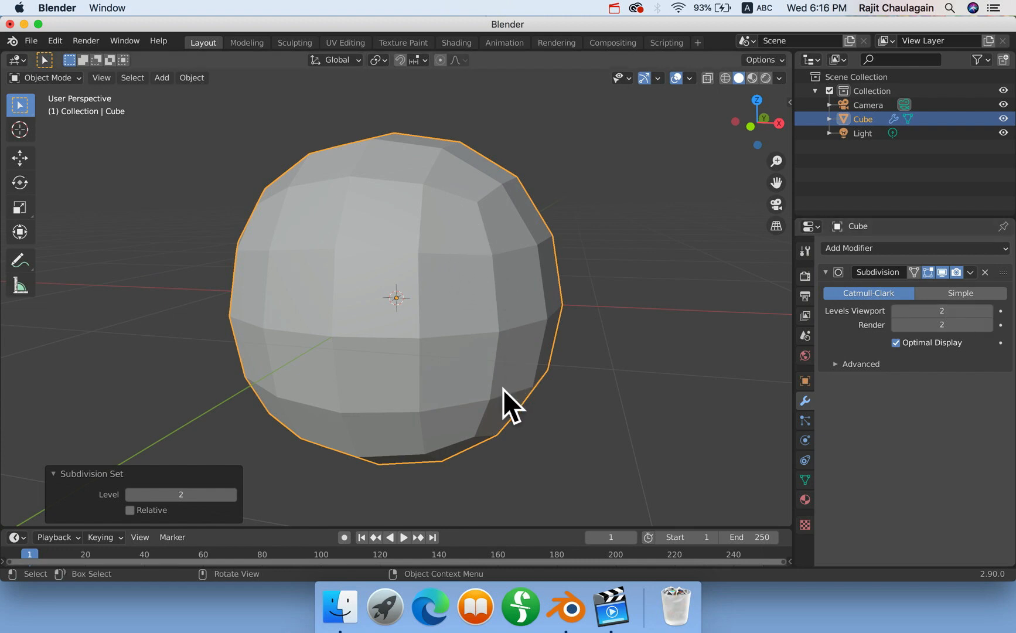
Place the 3D cursor beside the subdivided cube at about X 2.1 m, Y 0.36 m and add a plane mesh there.
{"action": "scroll", "coordinate": [571, 385], "scroll_direction": "down", "scroll_amount": 4}
{"action": "middle_click_drag", "start_coordinate": [502, 380], "coordinate": [388, 359]}
{"action": "scroll", "coordinate": [515, 381], "scroll_direction": "down", "scroll_amount": 2}
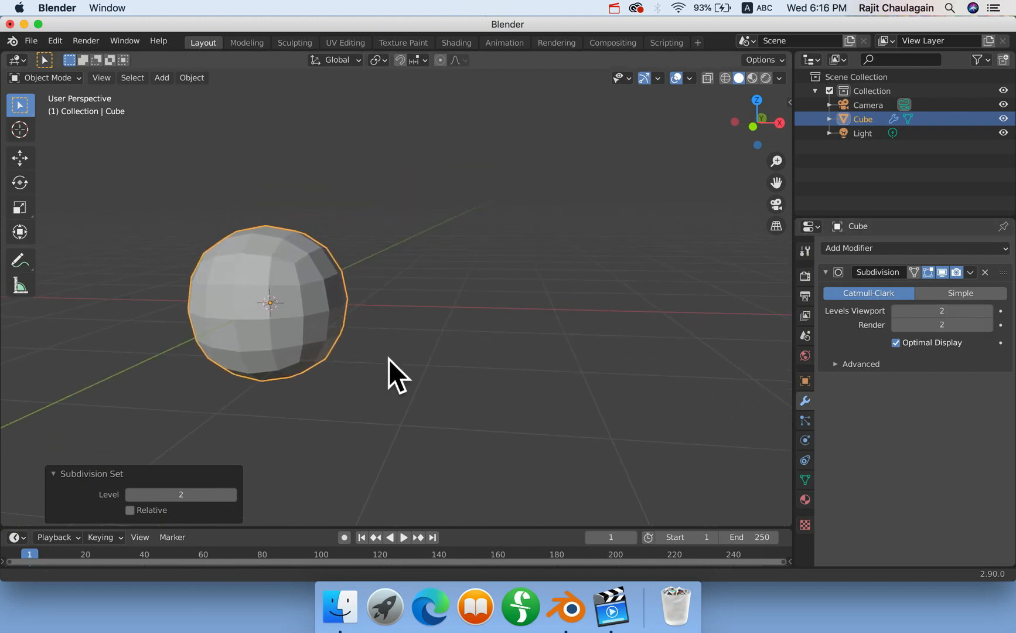
{"action": "right_click", "coordinate": [465, 322], "text": "shift"}
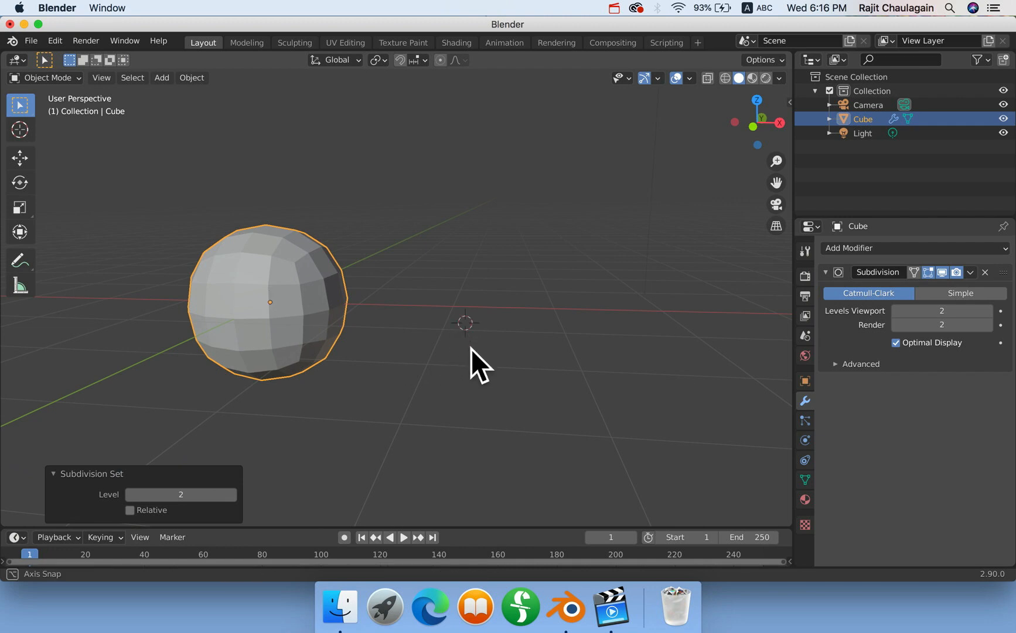
{"action": "key", "text": "shift+a"}
{"action": "mouse_move", "coordinate": [482, 297]}
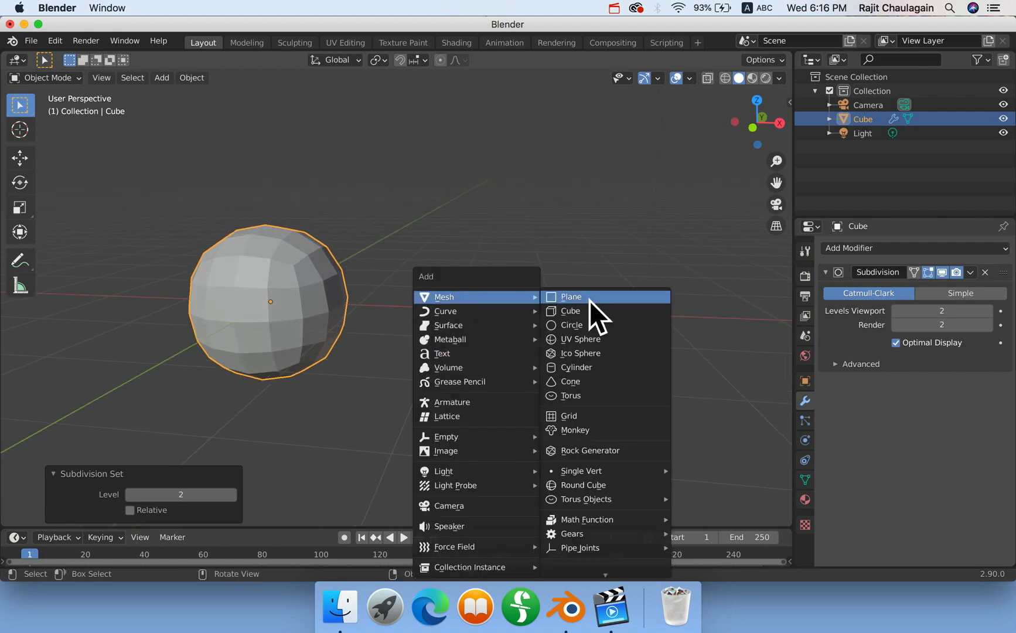
{"action": "left_click", "coordinate": [590, 300]}
{"action": "scroll", "coordinate": [562, 341], "scroll_direction": "down", "scroll_amount": 2}
{"action": "scroll", "coordinate": [530, 353], "scroll_direction": "up", "scroll_amount": 3}
{"action": "scroll", "coordinate": [514, 358], "scroll_direction": "down", "scroll_amount": 1}
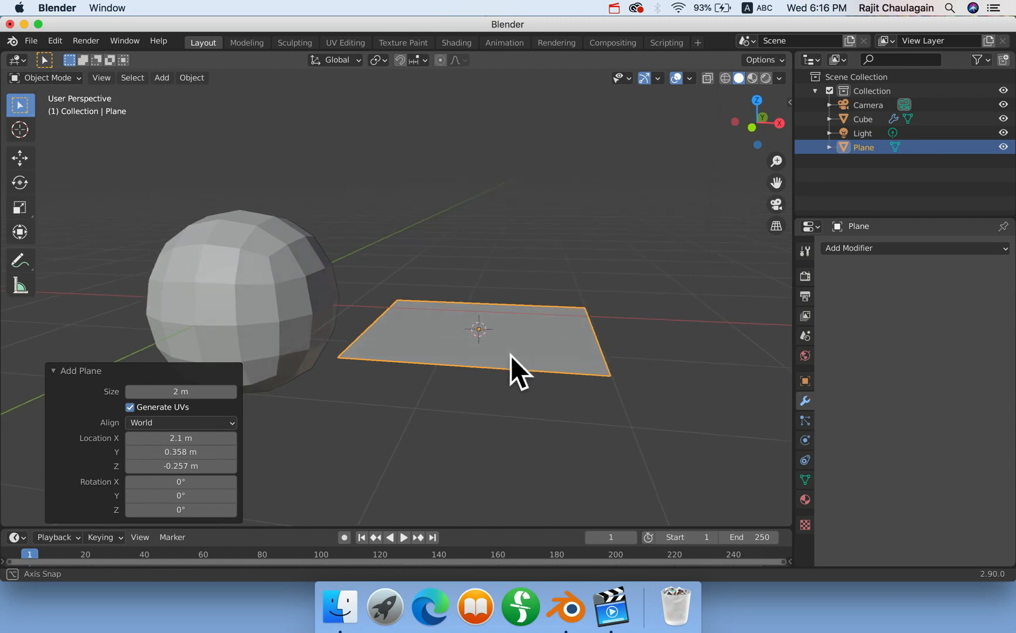
{"action": "middle_click_drag", "start_coordinate": [510, 355], "coordinate": [522, 390]}
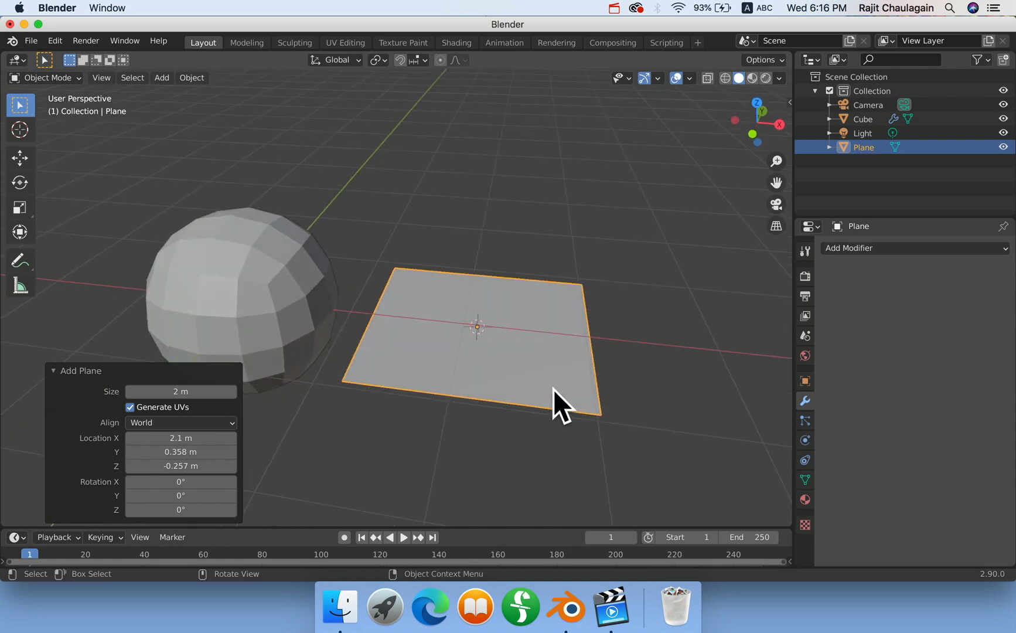
Move the plane about 0.6 m along the X axis, away from the subdivided cube.
{"action": "key", "text": "shift+space"}
{"action": "key", "text": "g"}
{"action": "left_click_drag", "start_coordinate": [538, 331], "coordinate": [606, 350]}
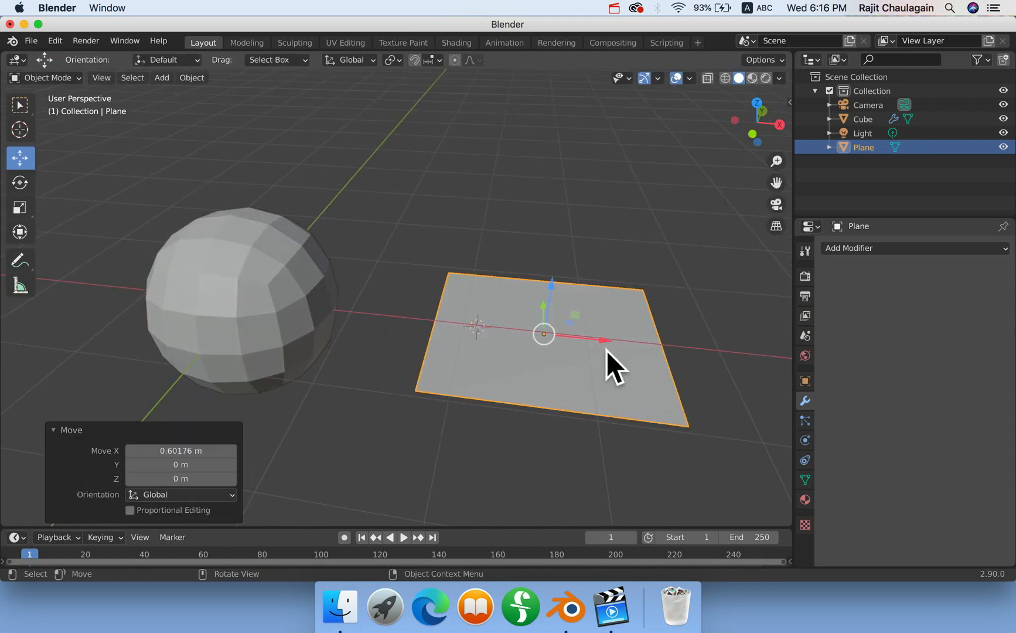
Enter Edit Mode on the plane and deselect all of its vertices.
{"action": "middle_click_drag", "start_coordinate": [603, 322], "coordinate": [626, 352], "text": "shift"}
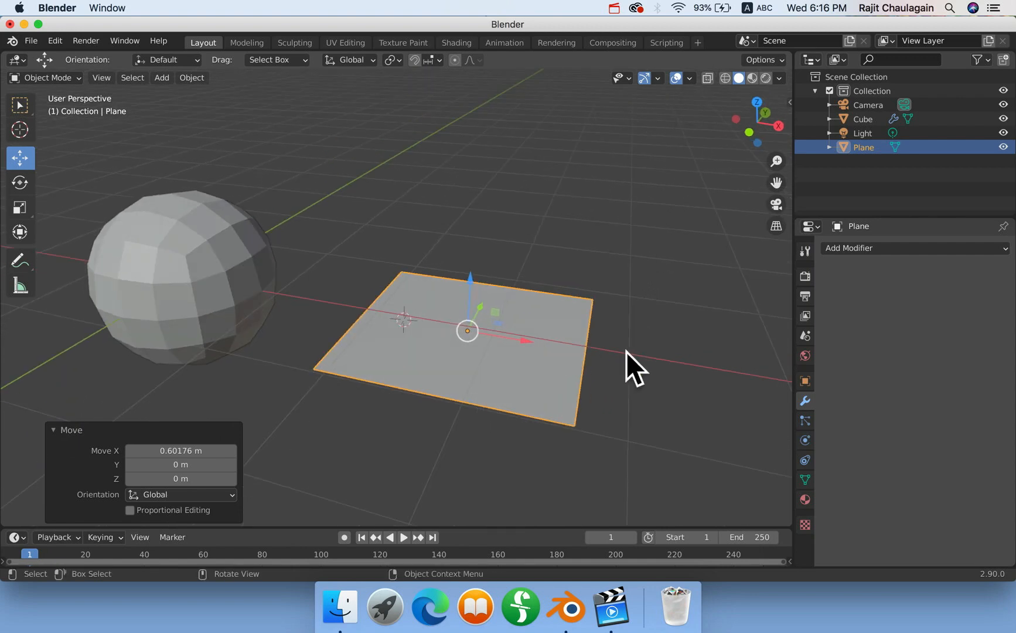
{"action": "left_click", "coordinate": [625, 352]}
{"action": "key", "text": "Tab"}
{"action": "left_click", "coordinate": [655, 393]}
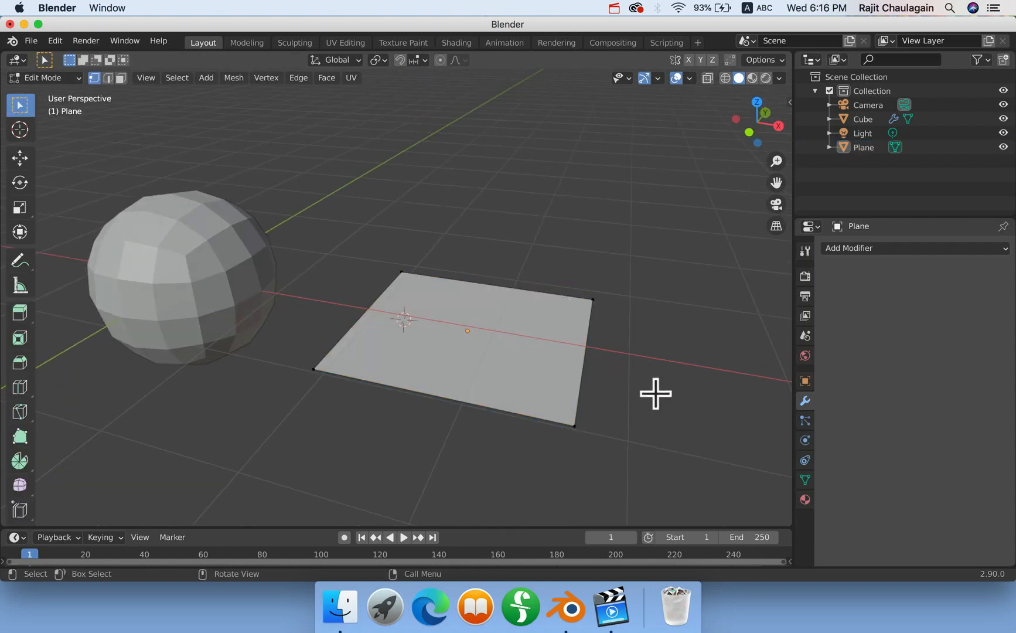
Select a side edge of the plane in edge select mode, and its whole face in face select mode.
{"action": "key", "text": "2"}
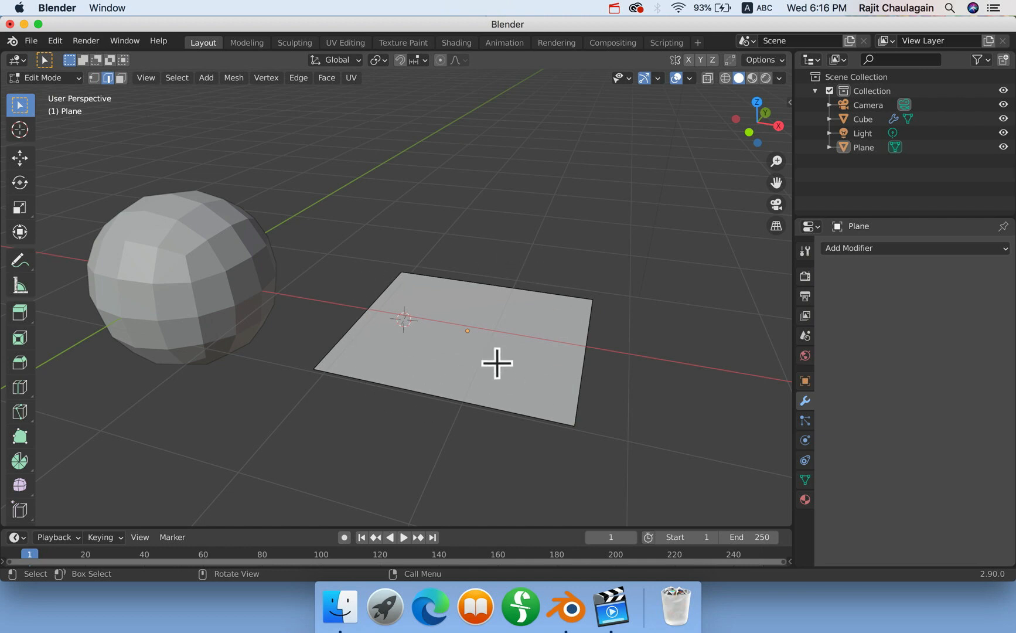
{"action": "left_click", "coordinate": [584, 356]}
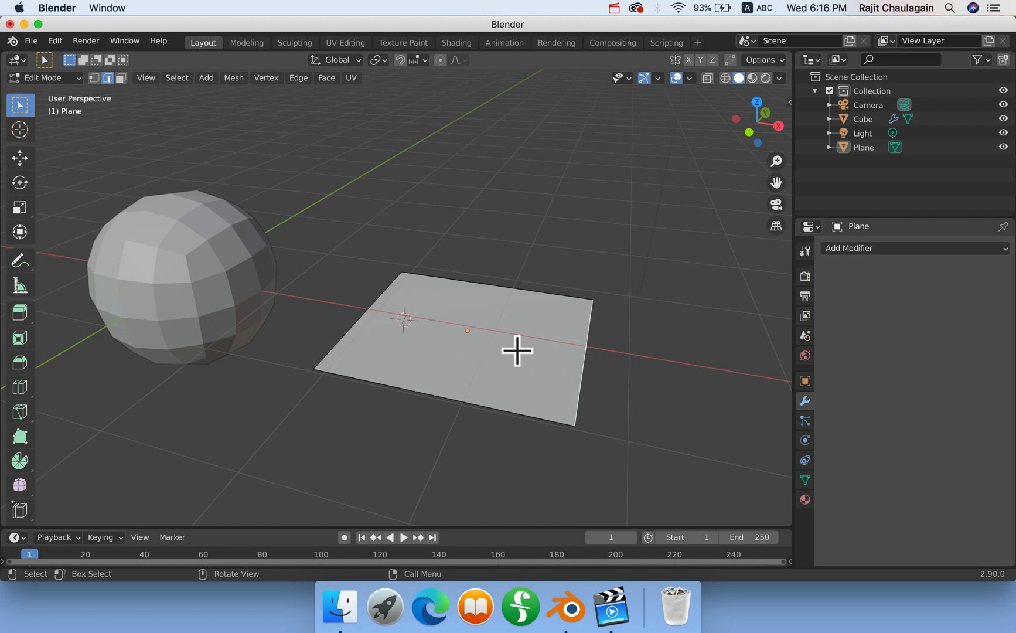
{"action": "key", "text": "3"}
{"action": "left_click", "coordinate": [493, 346]}
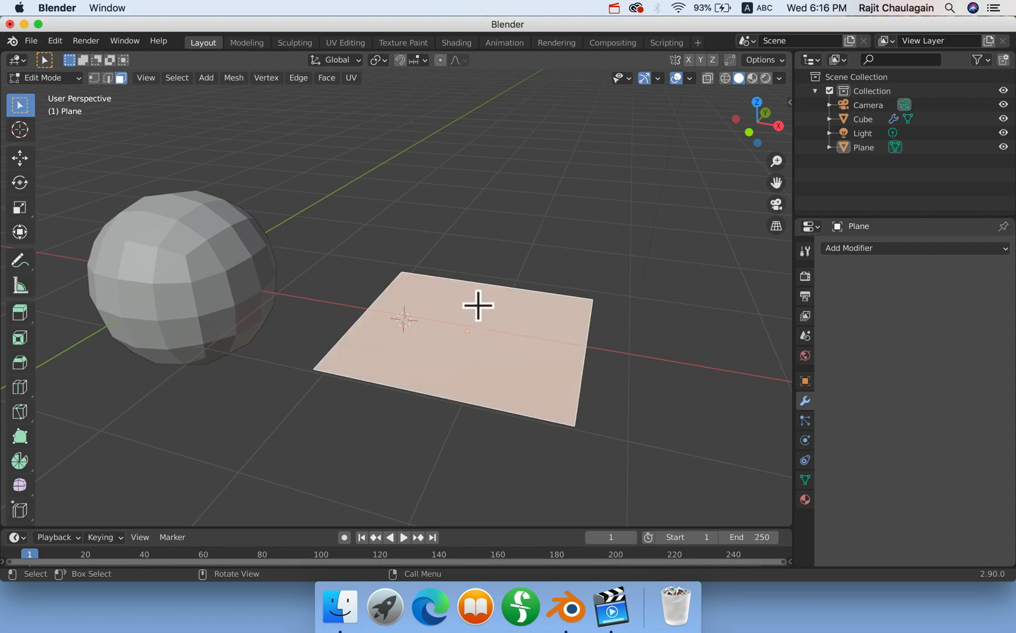
Try raising the plane's face about 0.32 m along the Z axis with the Move tool, undo it, and deselect the face.
{"action": "key", "text": "shift+space"}
{"action": "key", "text": "g"}
{"action": "left_click_drag", "start_coordinate": [465, 287], "coordinate": [465, 243]}
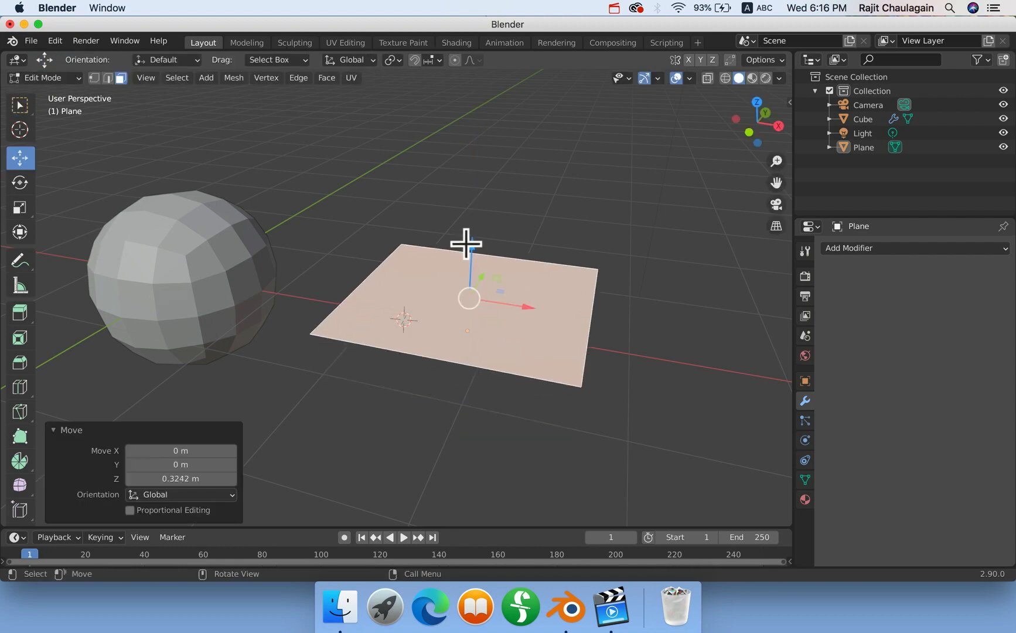
{"action": "key", "text": "super+z"}
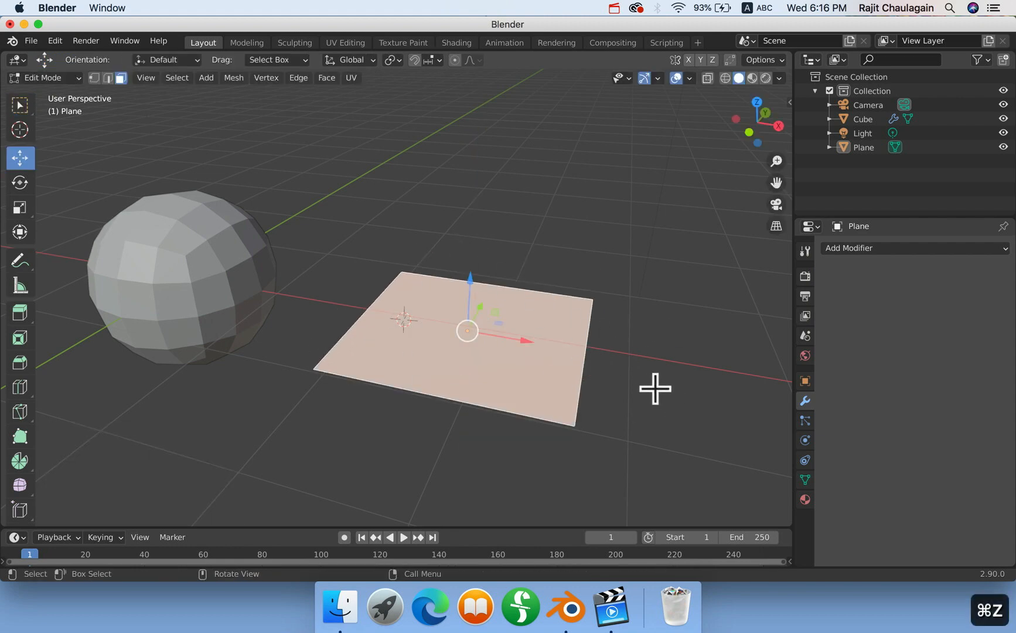
{"action": "left_click", "coordinate": [636, 388]}
Try a Loop Cut with a series of parallel cuts running across the plane, and undo the cuts.
{"action": "middle_click_drag", "start_coordinate": [596, 374], "coordinate": [591, 377]}
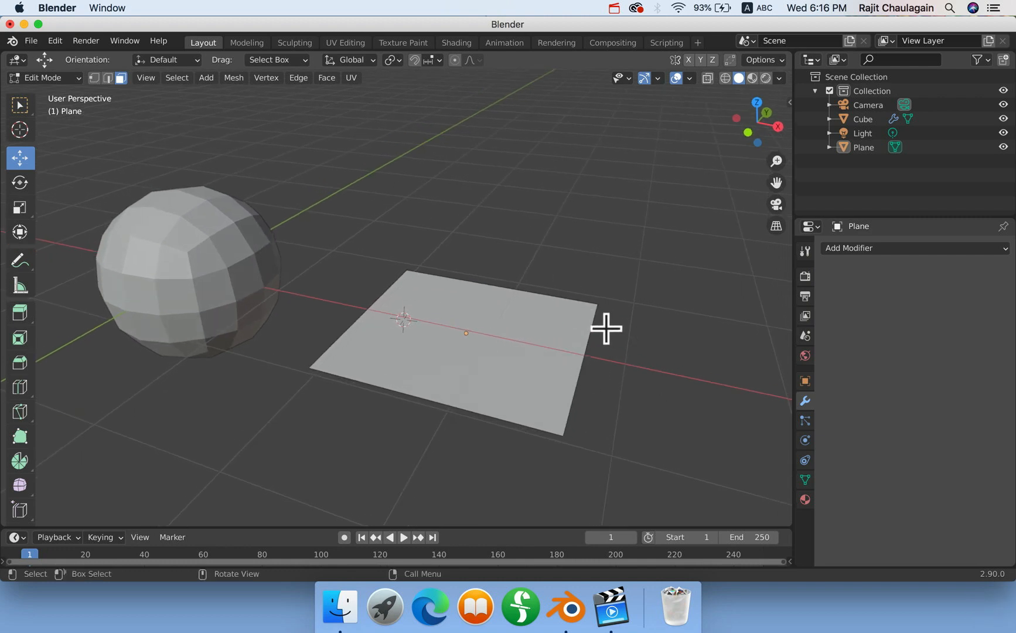
{"action": "middle_click_drag", "start_coordinate": [620, 357], "coordinate": [628, 356]}
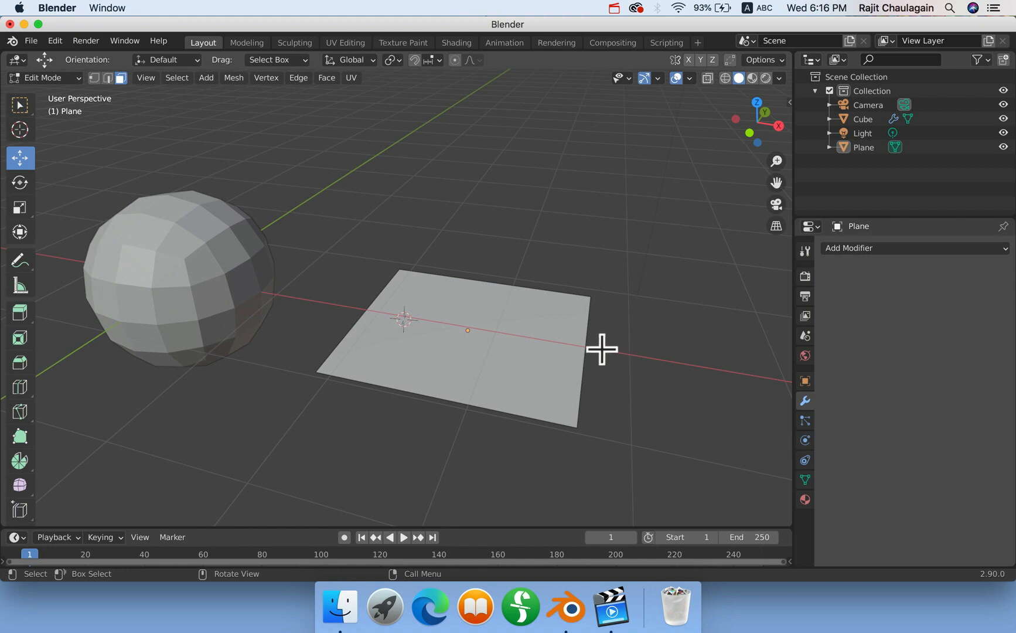
{"action": "key", "text": "super+r"}
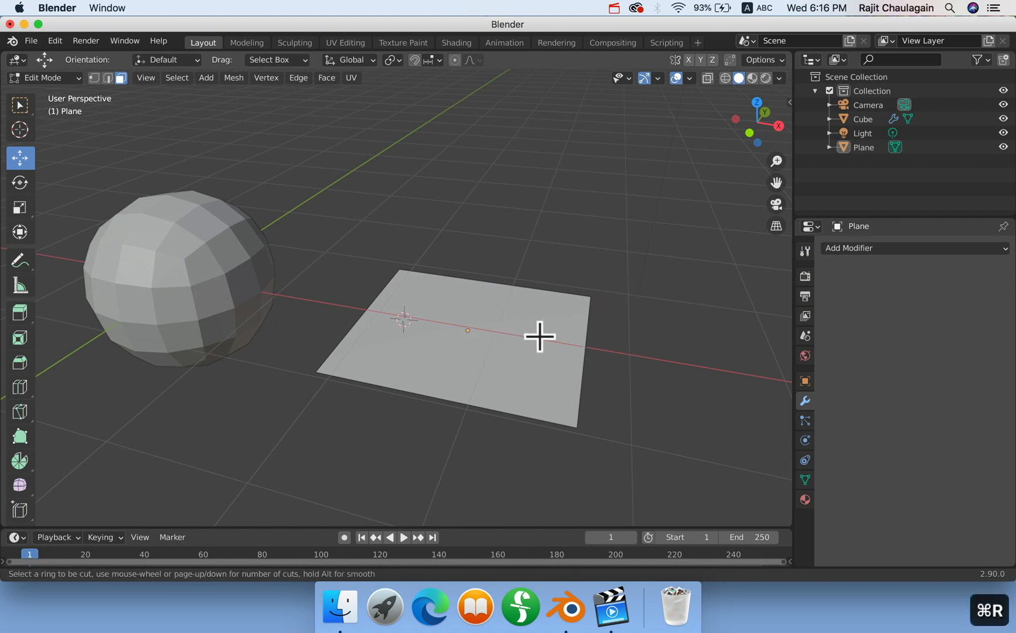
{"action": "scroll", "coordinate": [566, 372], "scroll_direction": "up", "scroll_amount": 9}
{"action": "left_click", "coordinate": [565, 372]}
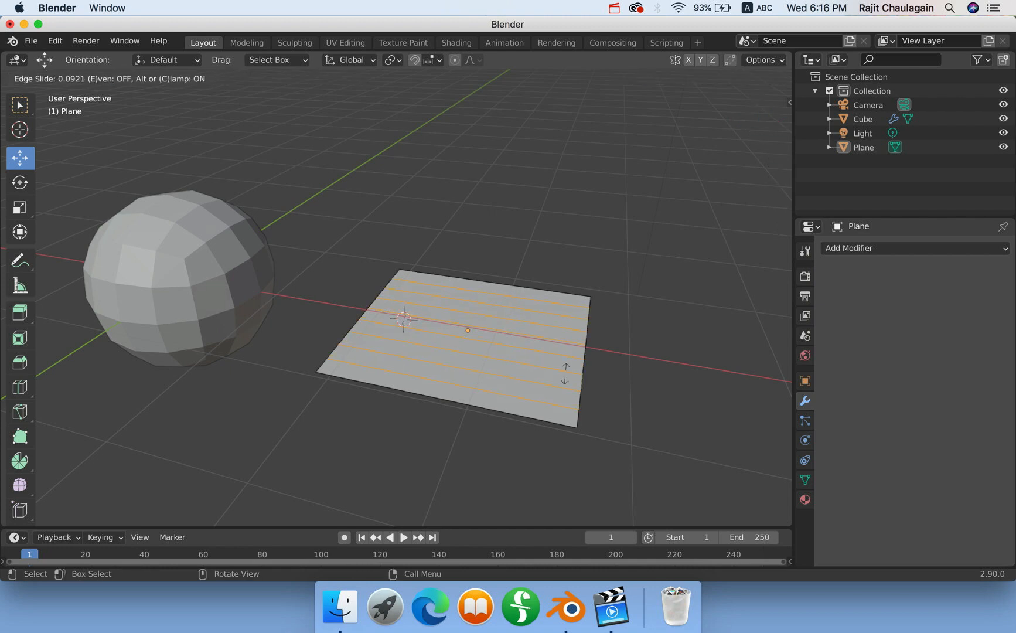
{"action": "left_click", "coordinate": [565, 372]}
{"action": "key", "text": "super+z"}
{"action": "key", "text": "super+z"}
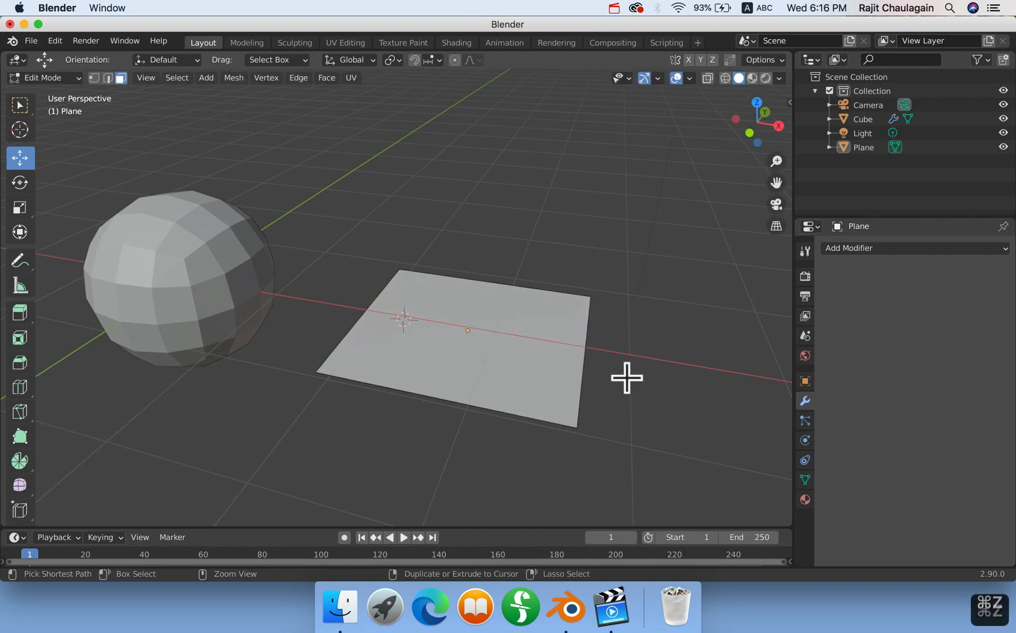
Subdivide the plane's face with 10 cuts and deselect all of the resulting faces.
{"action": "scroll", "coordinate": [621, 360], "scroll_direction": "up", "scroll_amount": 3}
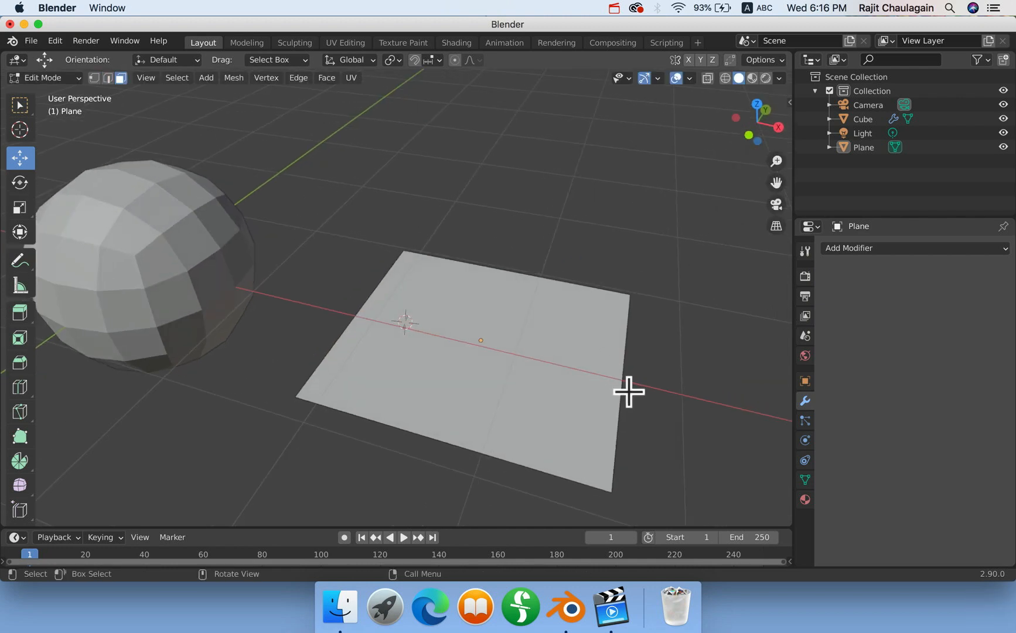
{"action": "scroll", "coordinate": [628, 391], "scroll_direction": "down", "scroll_amount": 2}
{"action": "left_click", "coordinate": [582, 356]}
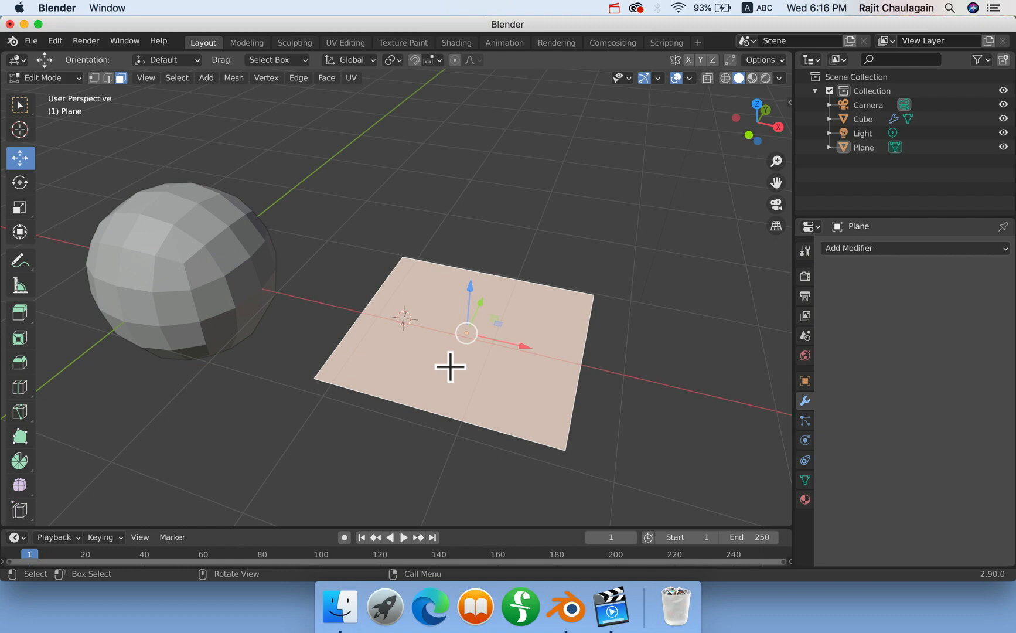
{"action": "right_click", "coordinate": [441, 334]}
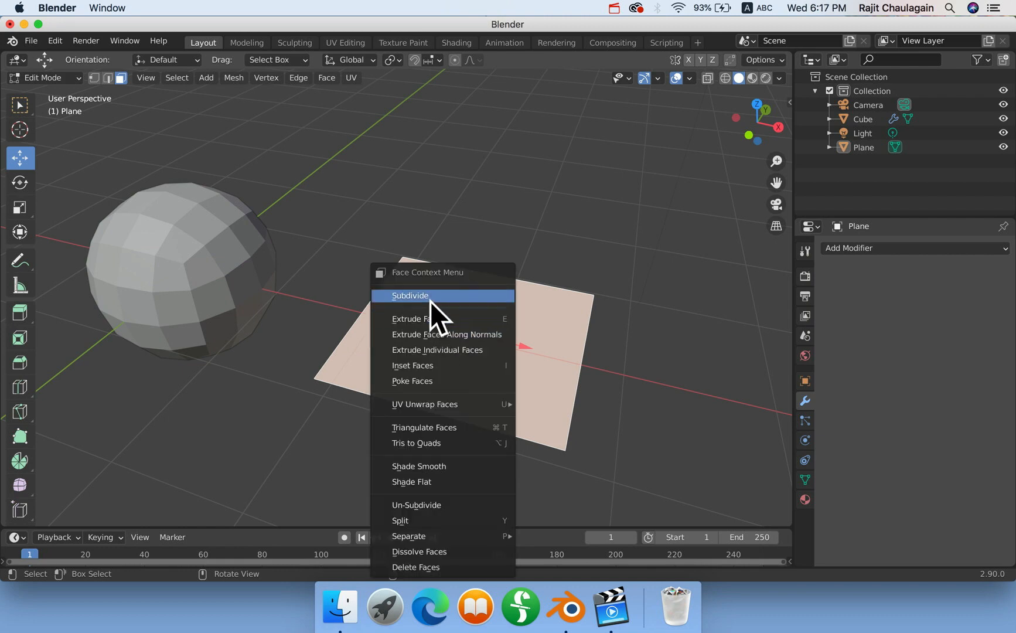
{"action": "left_click", "coordinate": [430, 301]}
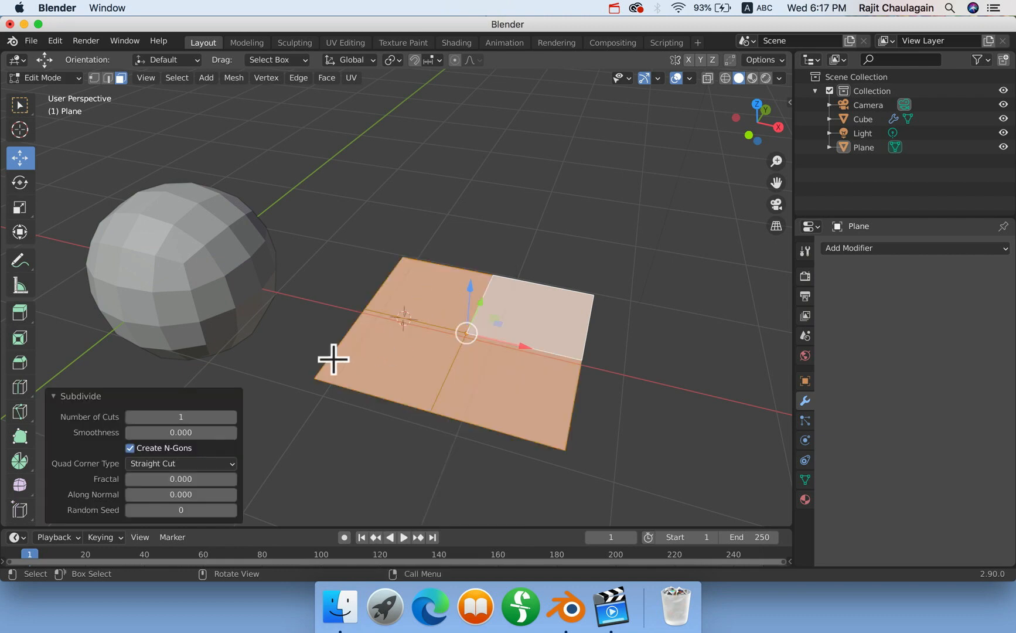
{"action": "left_click", "coordinate": [192, 416]}
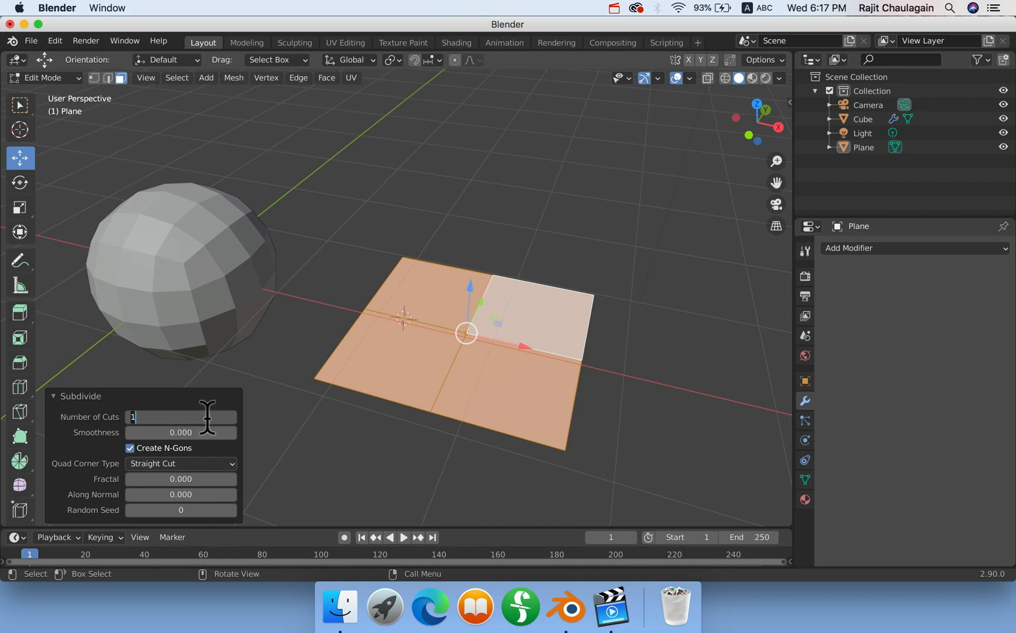
{"action": "type", "text": "10"}
{"action": "key", "text": "Return"}
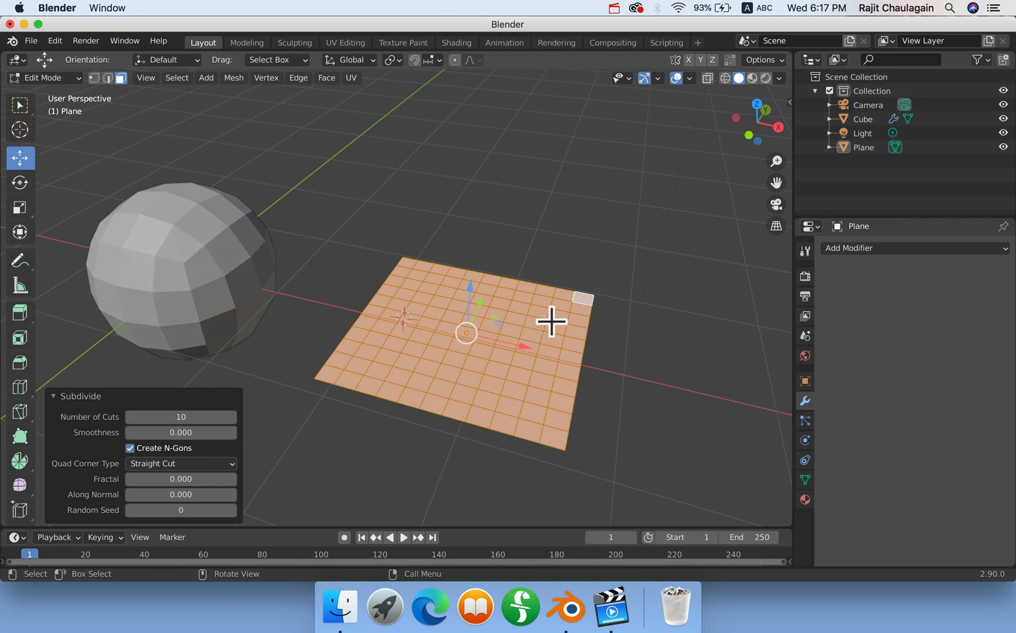
{"action": "left_click", "coordinate": [610, 375]}
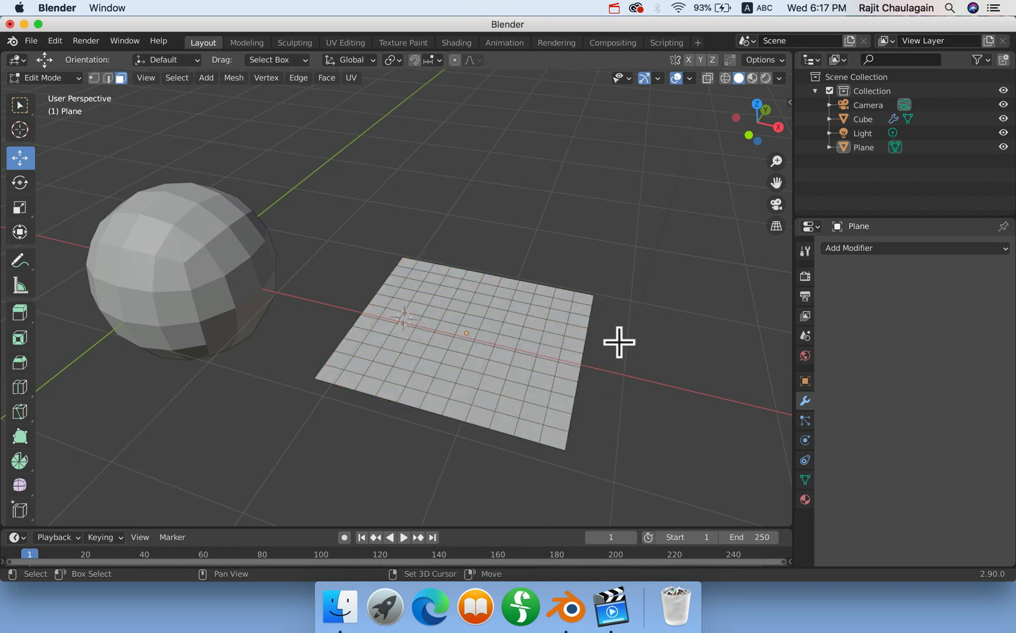
{"action": "middle_click_drag", "start_coordinate": [618, 342], "coordinate": [538, 316], "text": "shift"}
{"action": "middle_click_drag", "start_coordinate": [453, 356], "coordinate": [480, 360]}
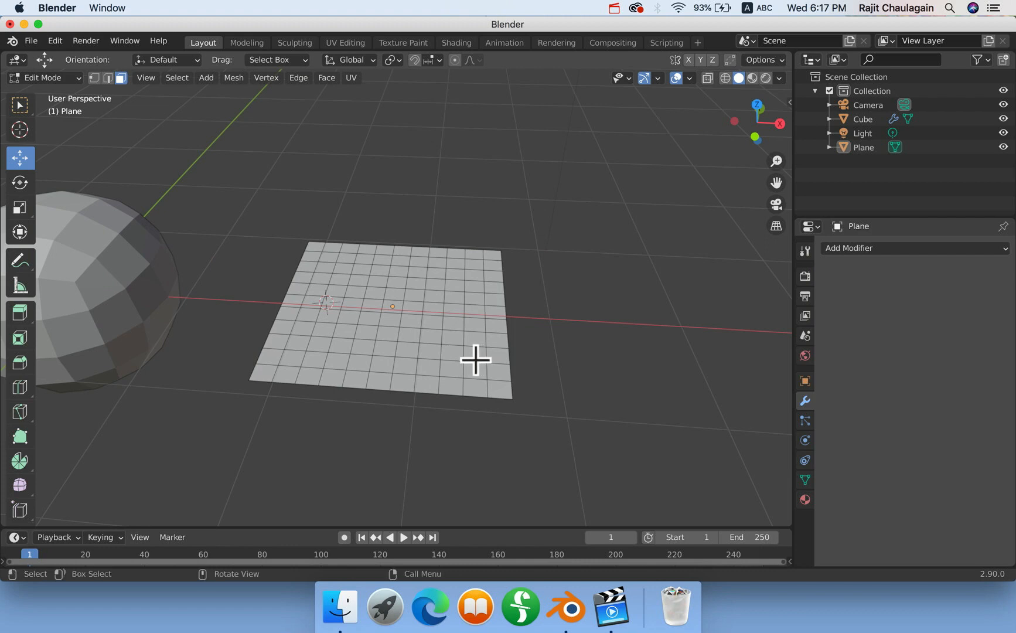
Return to Object Mode, paste a copy of the plane, and move the copy about 2.4 m along the X axis.
{"action": "key", "text": "Tab"}
{"action": "left_click", "coordinate": [446, 318]}
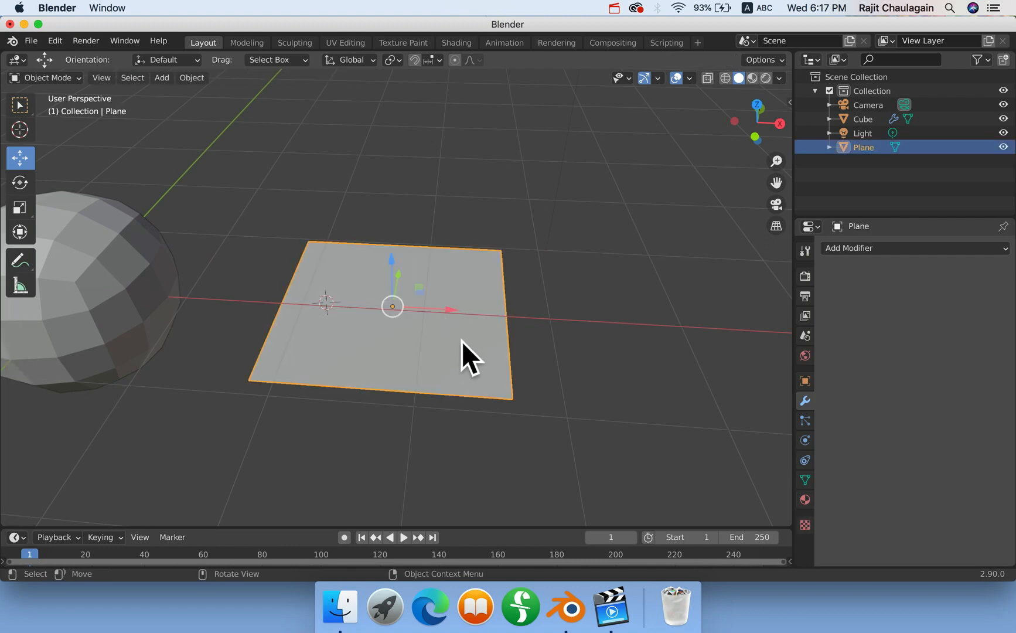
{"action": "key", "text": "super+c"}
{"action": "key", "text": "super+v"}
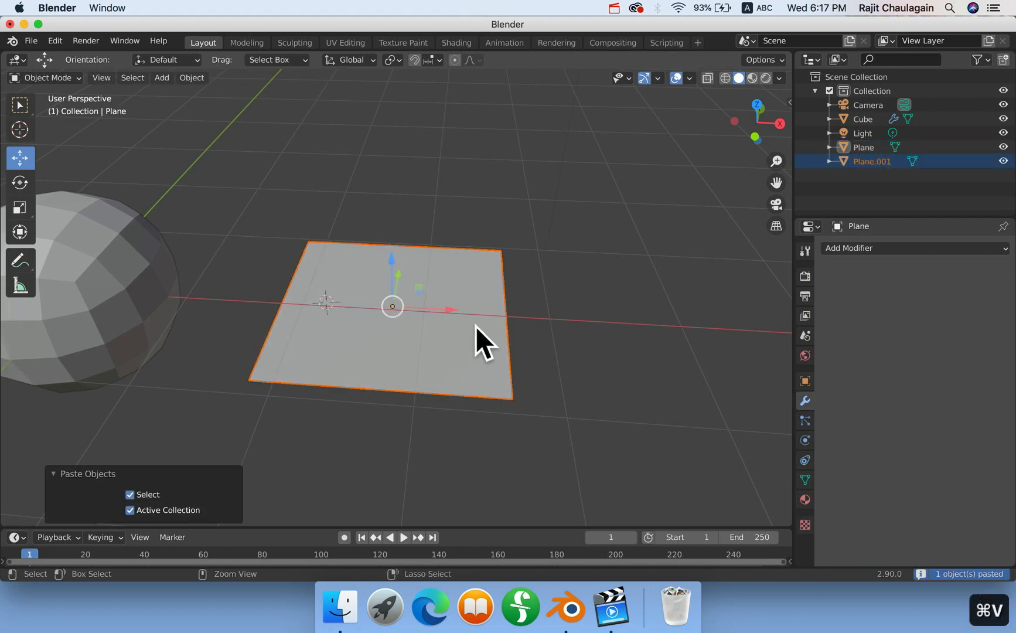
{"action": "key", "text": "g"}
{"action": "left_click", "coordinate": [729, 341]}
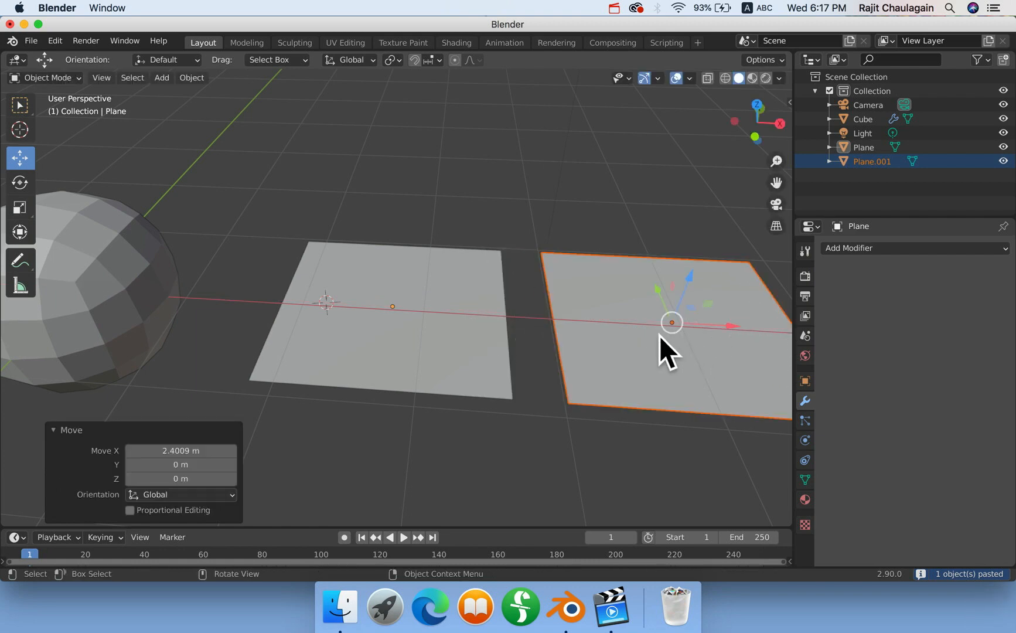
{"action": "middle_click_drag", "start_coordinate": [659, 335], "coordinate": [574, 325], "text": "shift"}
{"action": "scroll", "coordinate": [96, 343], "scroll_direction": "down", "scroll_amount": 2}
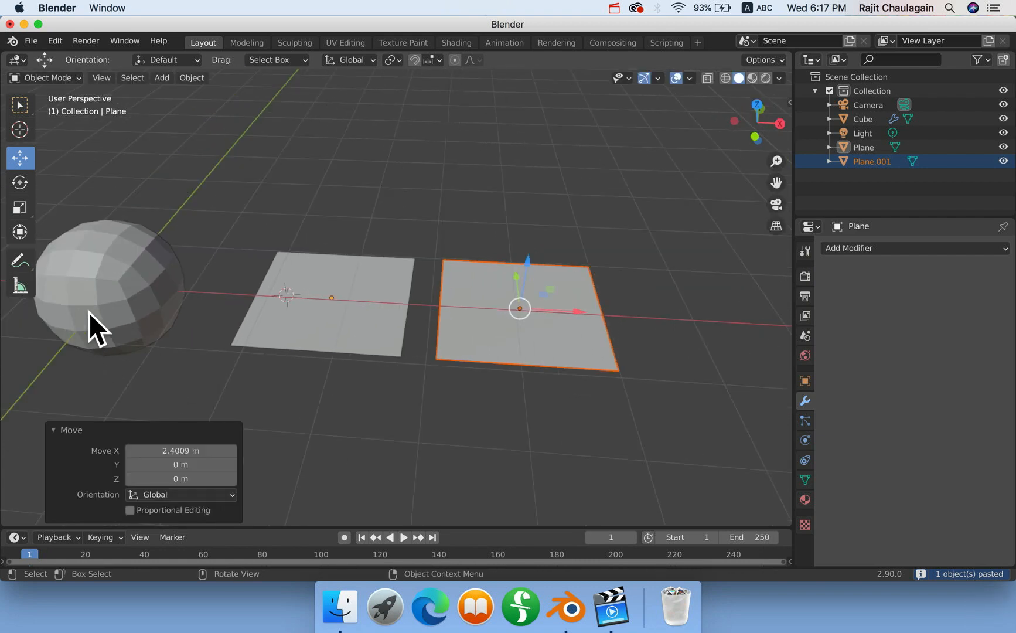
{"action": "scroll", "coordinate": [374, 386], "scroll_direction": "up", "scroll_amount": 1}
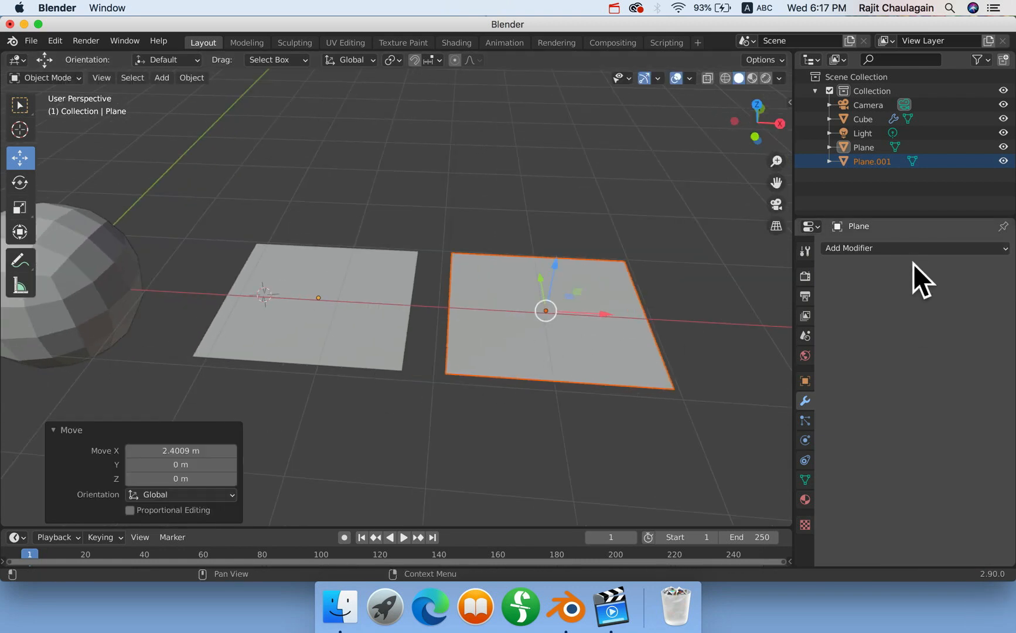
Select the original plane, inspect its subdivided mesh in Edit Mode, and return to Object Mode.
{"action": "left_click", "coordinate": [557, 360]}
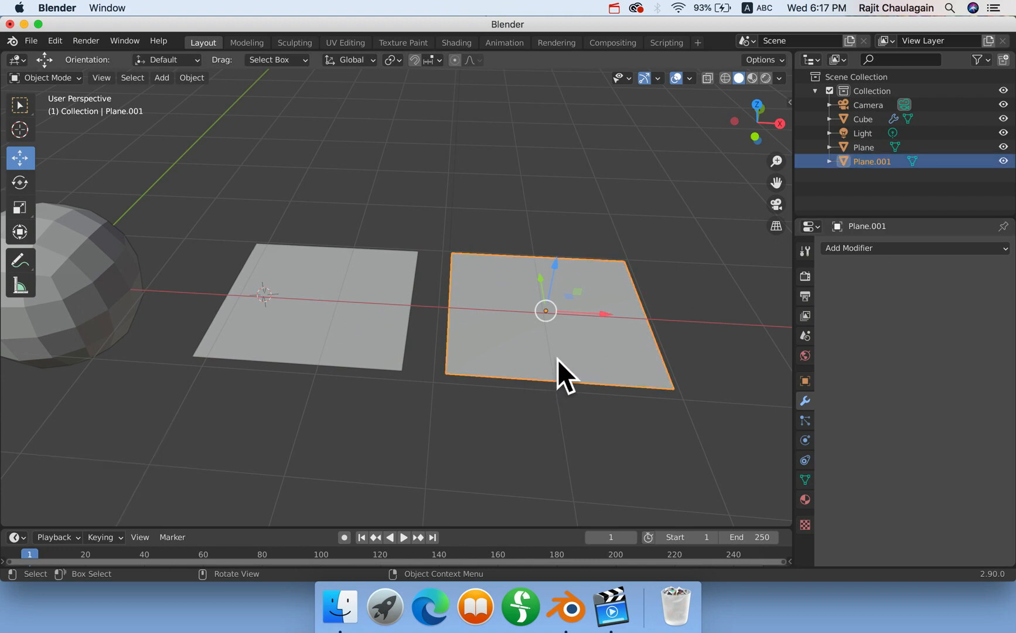
{"action": "left_click", "coordinate": [351, 315]}
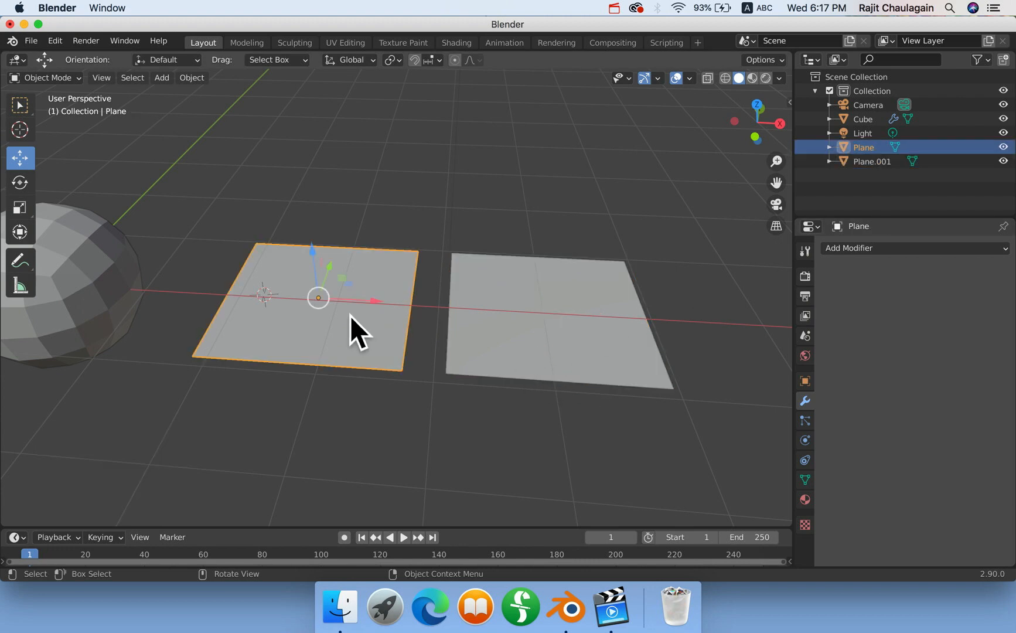
{"action": "key", "text": "Tab"}
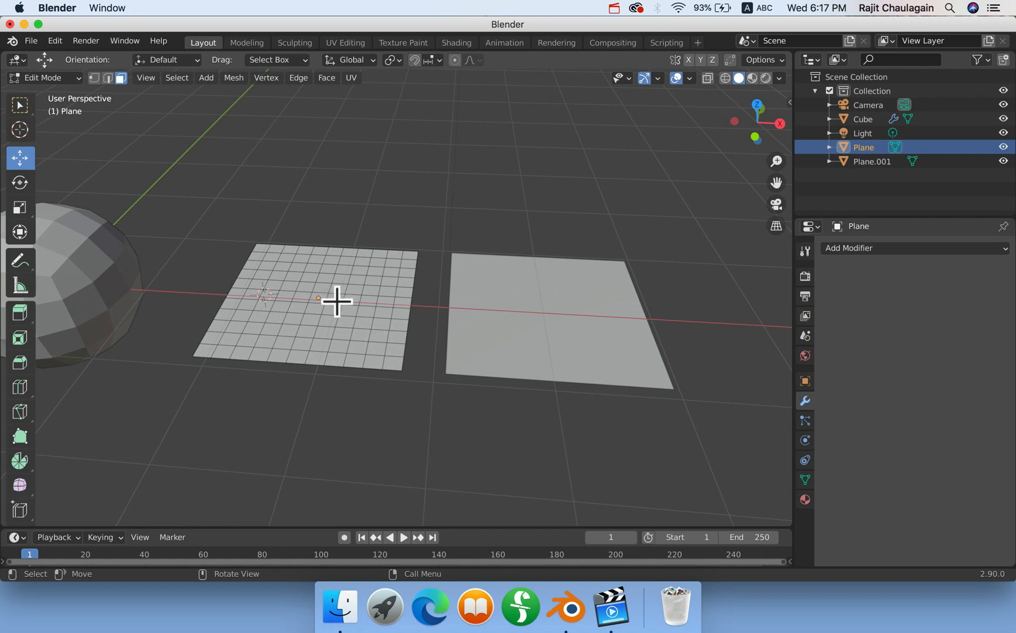
{"action": "key", "text": "Tab"}
{"action": "left_click", "coordinate": [526, 314]}
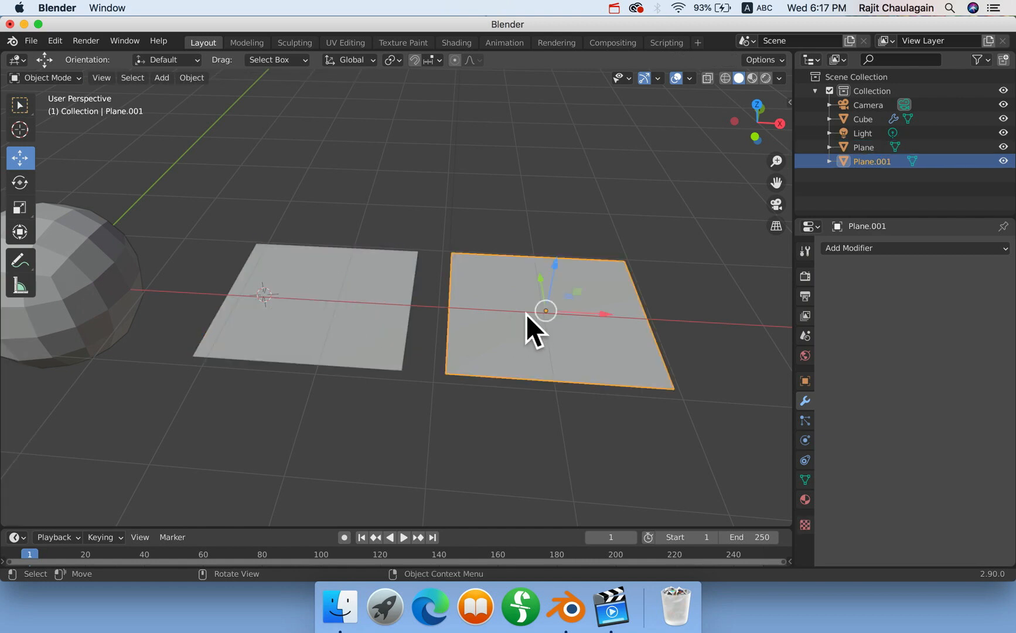
{"action": "right_click", "coordinate": [526, 313]}
{"action": "left_click", "coordinate": [528, 319]}
{"action": "left_click", "coordinate": [518, 226]}
Select the copied plane and add a Subdivision Surface modifier at level 2 to it.
{"action": "left_click", "coordinate": [586, 331]}
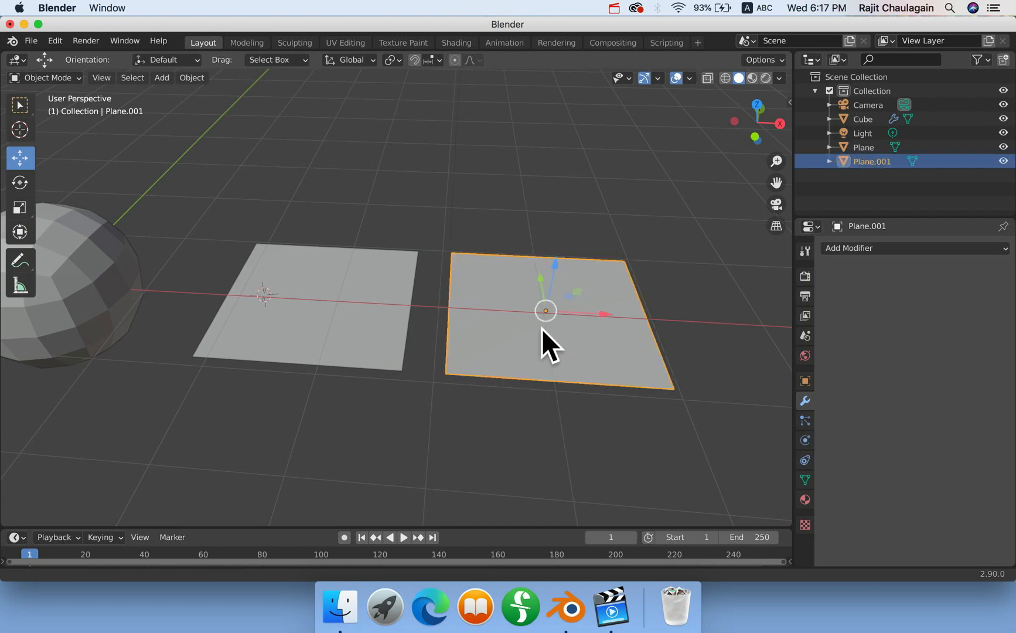
{"action": "scroll", "coordinate": [542, 329], "scroll_direction": "right", "scroll_amount": 2, "text": "shift"}
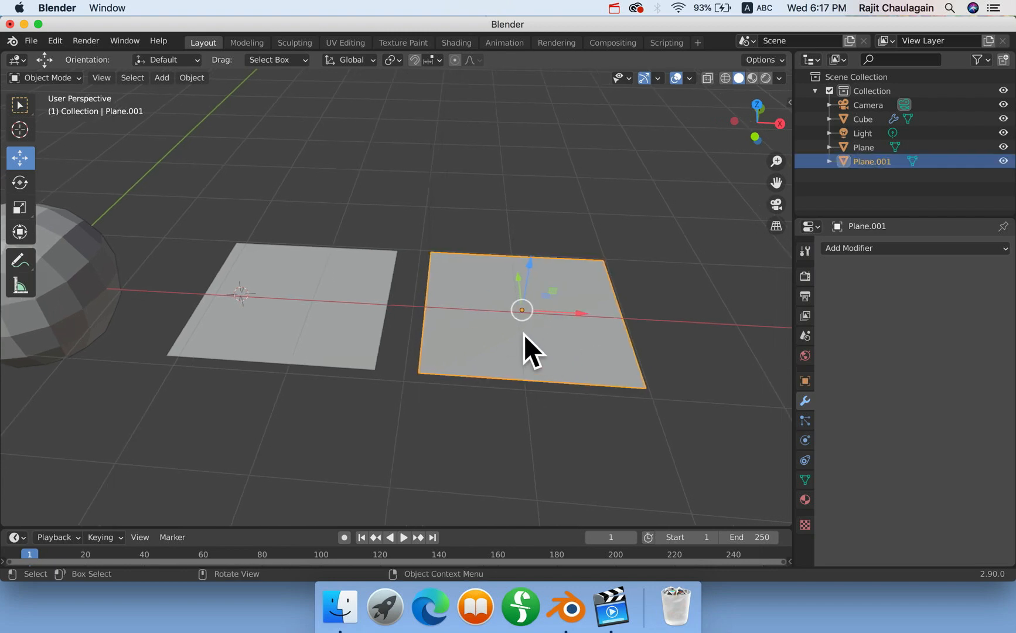
{"action": "key", "text": "super+2"}
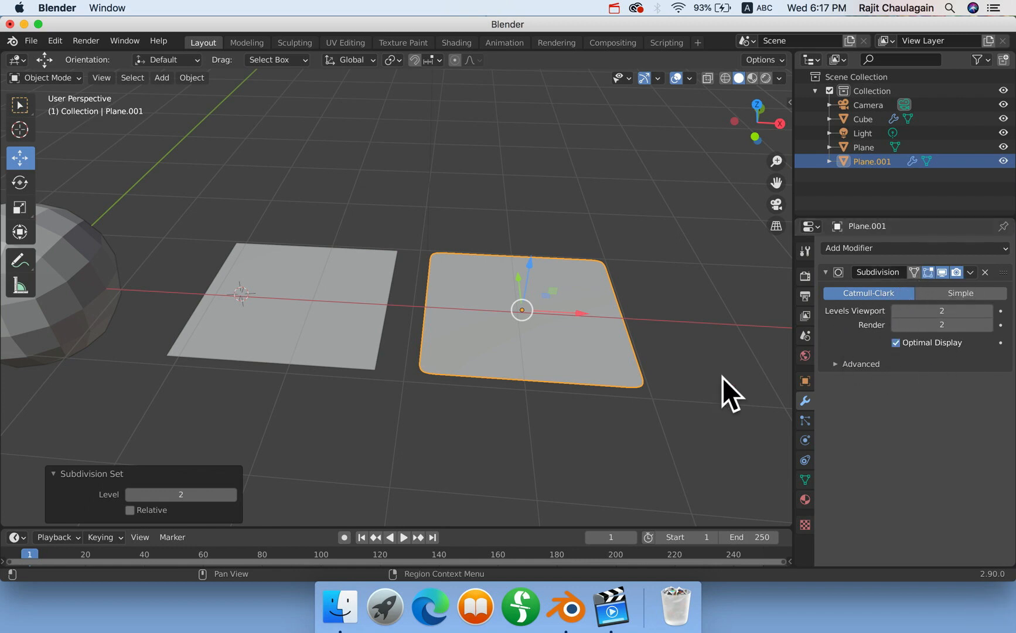
Compare the corners and outline of the copied plane with the original plane, both close up and from farther away.
{"action": "middle_click_drag", "start_coordinate": [622, 390], "coordinate": [566, 383], "text": "shift"}
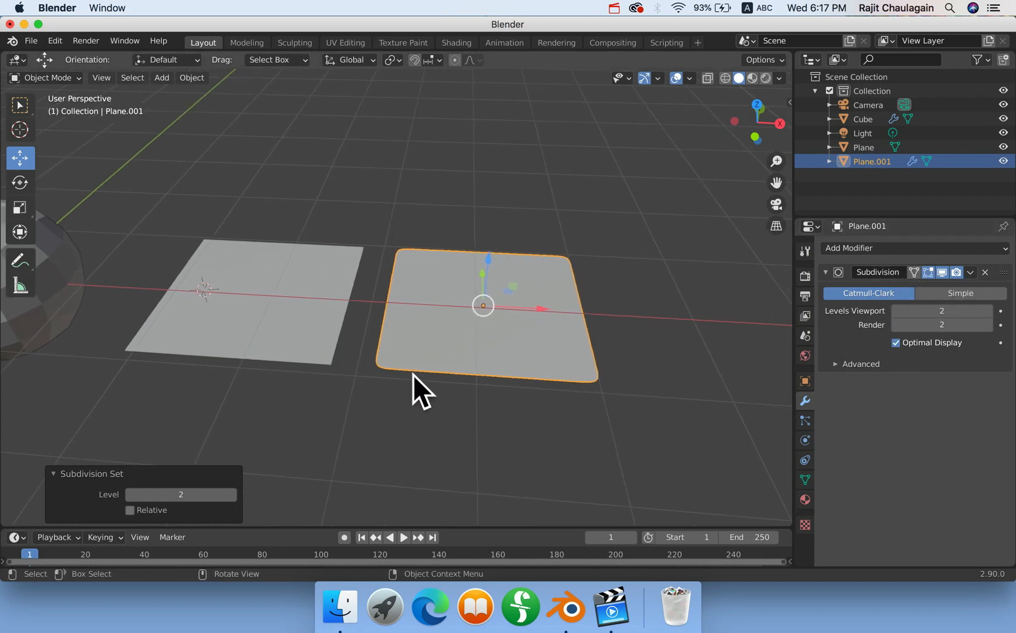
{"action": "scroll", "coordinate": [331, 368], "scroll_direction": "down", "scroll_amount": 3}
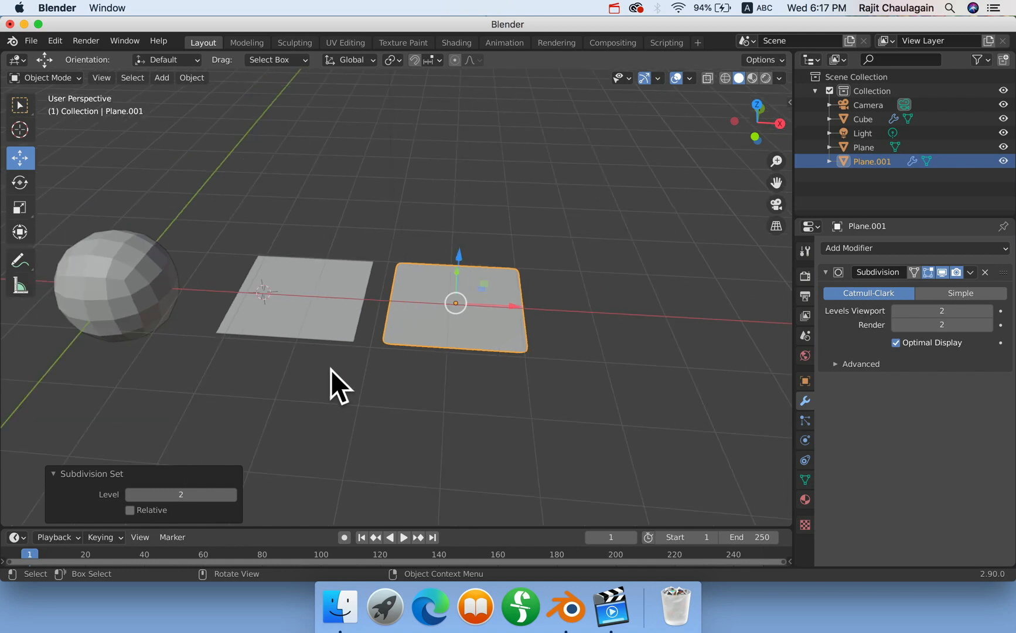
{"action": "scroll", "coordinate": [331, 369], "scroll_direction": "up", "scroll_amount": 5}
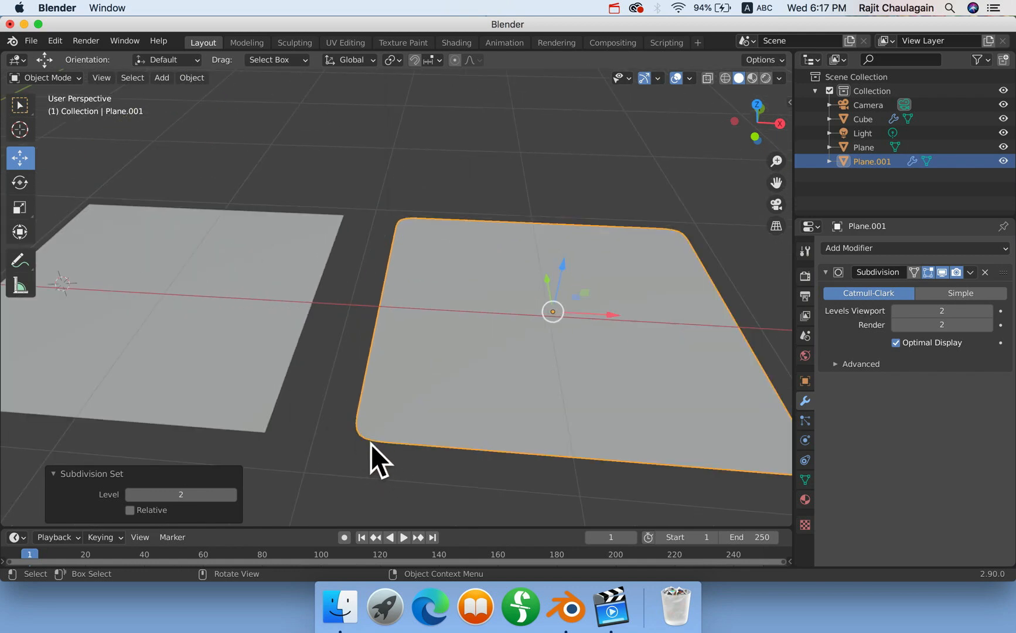
{"action": "scroll", "coordinate": [372, 443], "scroll_direction": "down", "scroll_amount": 3}
{"action": "scroll", "coordinate": [423, 416], "scroll_direction": "down", "scroll_amount": 4}
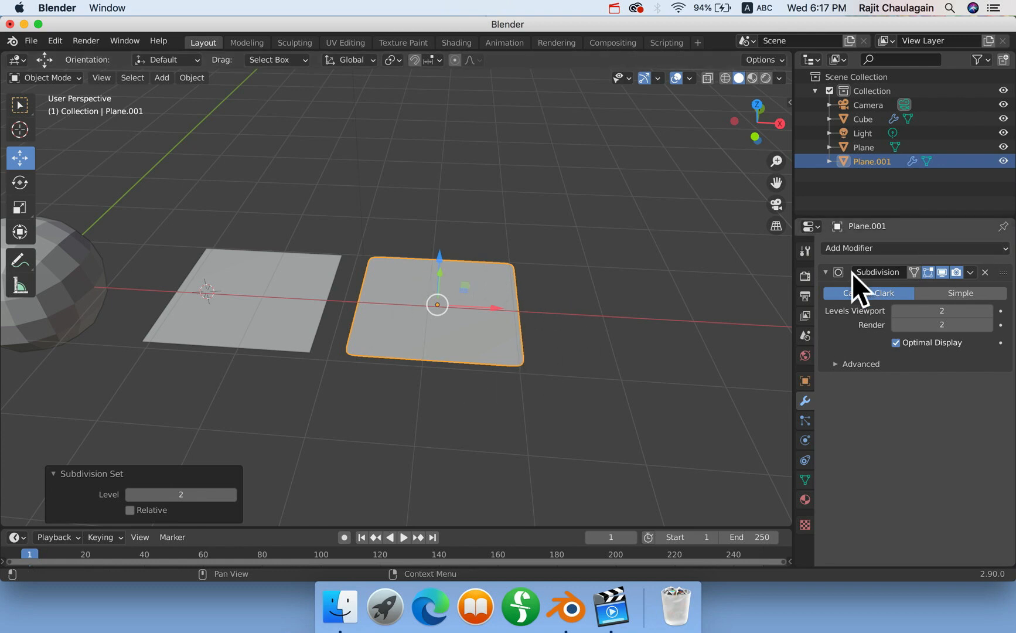
{"action": "scroll", "coordinate": [325, 394], "scroll_direction": "down", "scroll_amount": 2}
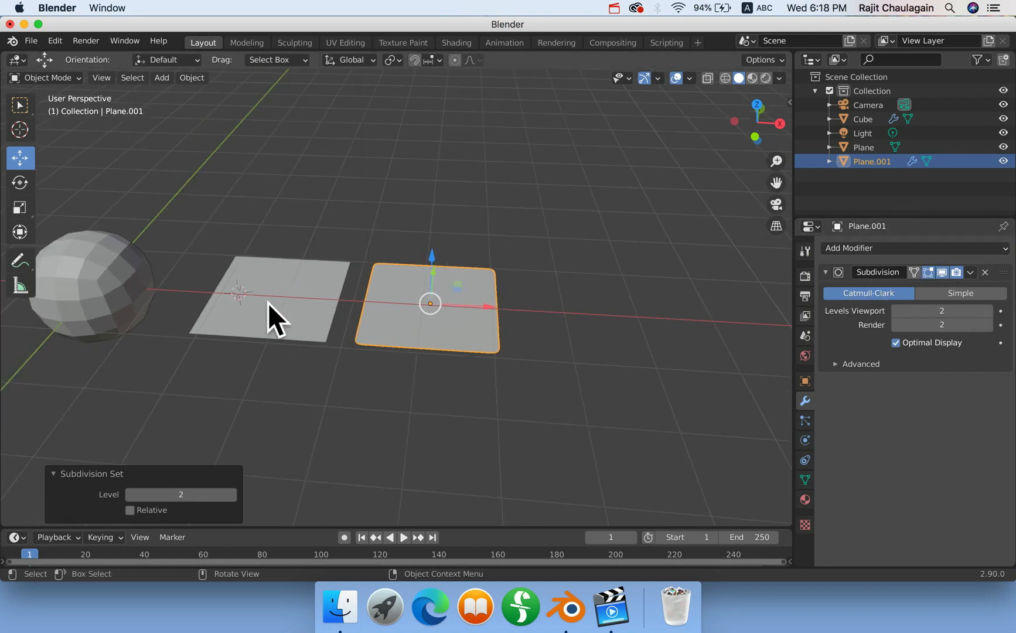
Check the original plane's subdivided mesh in Edit Mode once more and return to Object Mode.
{"action": "left_click", "coordinate": [268, 303]}
{"action": "key", "text": "Tab"}
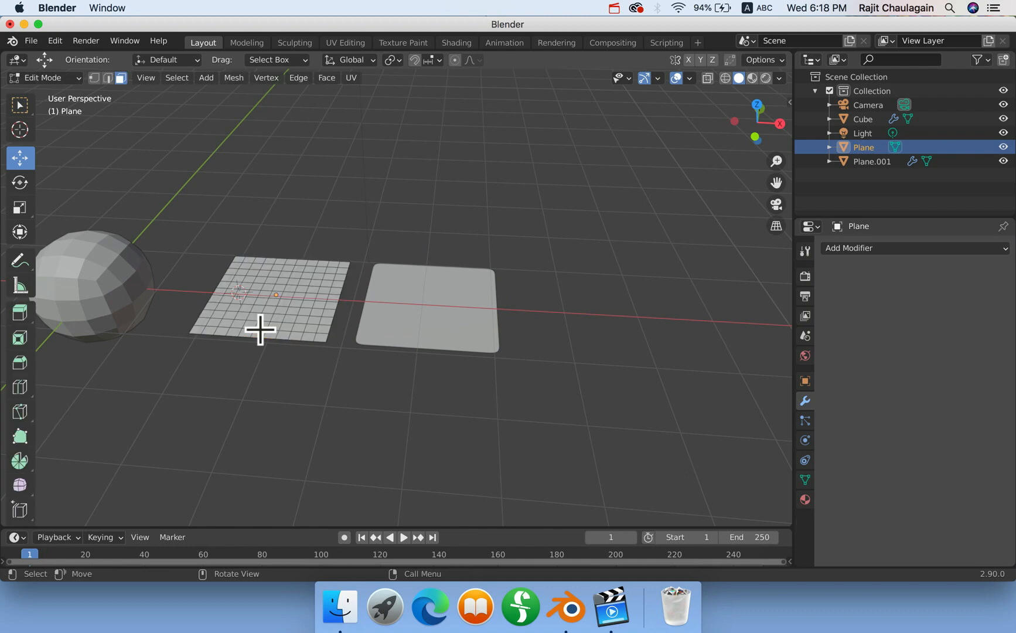
{"action": "key", "text": "Tab"}
{"action": "scroll", "coordinate": [275, 374], "scroll_direction": "down", "scroll_amount": 2}
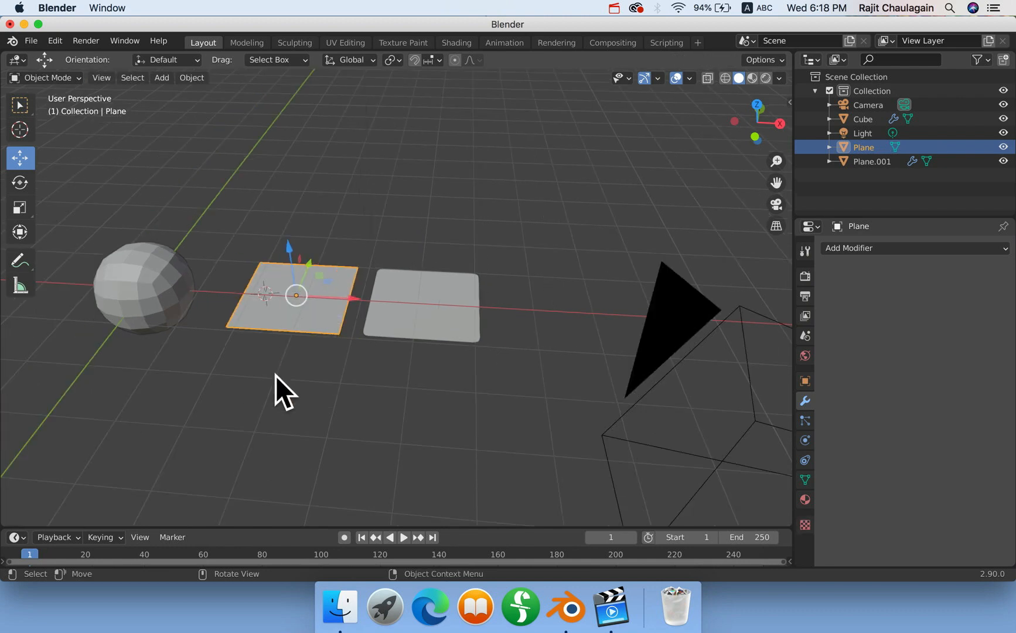
Compare the outlines of the two planes from several distances and deselect the original plane.
{"action": "scroll", "coordinate": [288, 382], "scroll_direction": "up", "scroll_amount": 3}
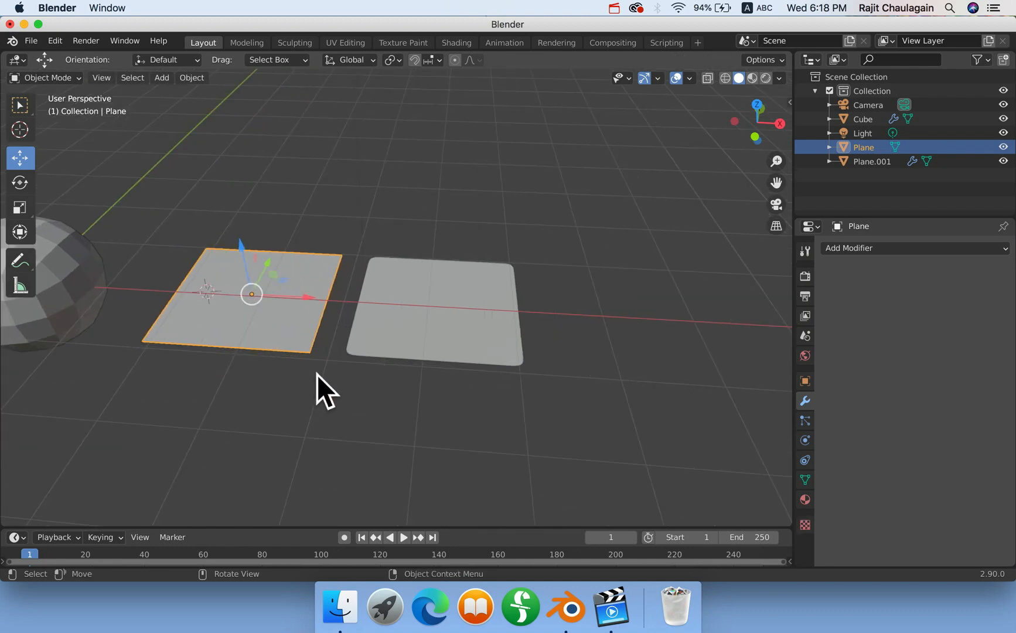
{"action": "scroll", "coordinate": [287, 384], "scroll_direction": "down", "scroll_amount": 2}
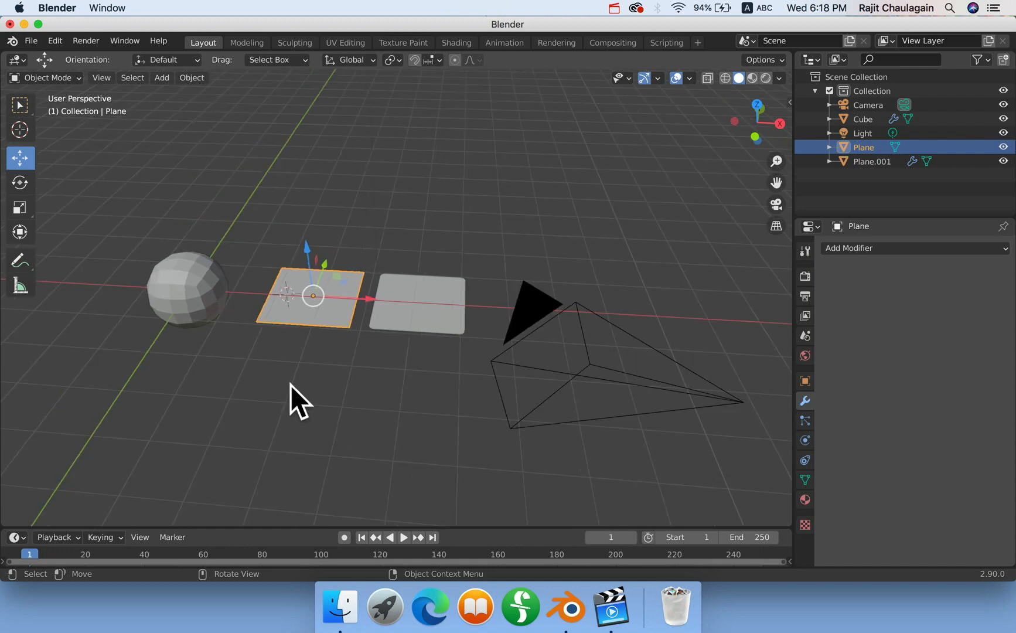
{"action": "scroll", "coordinate": [304, 388], "scroll_direction": "up", "scroll_amount": 5}
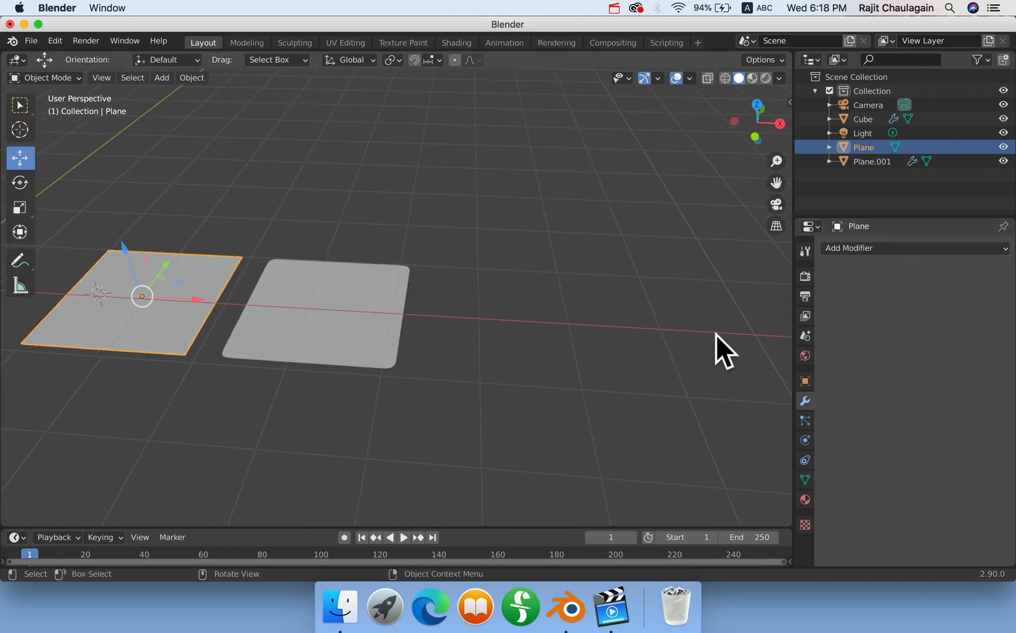
{"action": "scroll", "coordinate": [492, 413], "scroll_direction": "down", "scroll_amount": 2}
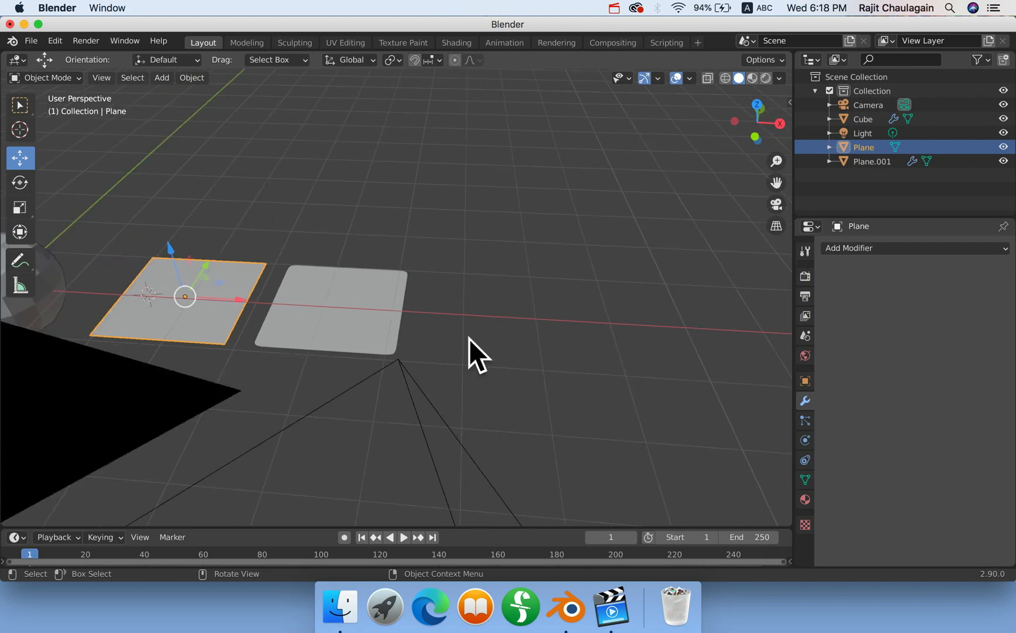
{"action": "scroll", "coordinate": [484, 362], "scroll_direction": "up", "scroll_amount": 3}
{"action": "left_click", "coordinate": [493, 347]}
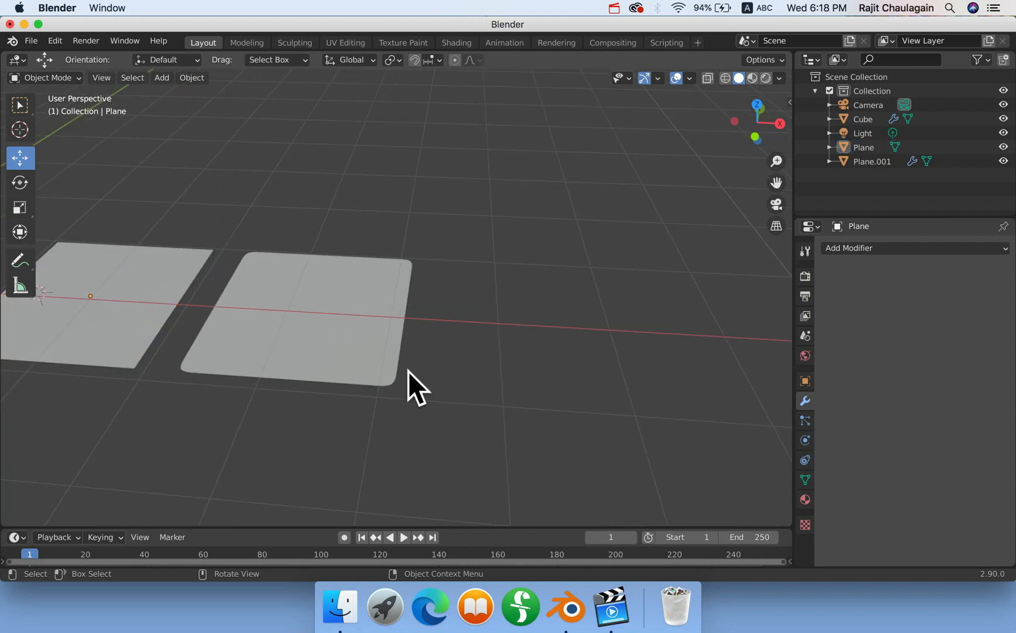
Select the cube and set its Subdivision modifier's viewport level to 0.
{"action": "middle_click_drag", "start_coordinate": [389, 375], "coordinate": [674, 369]}
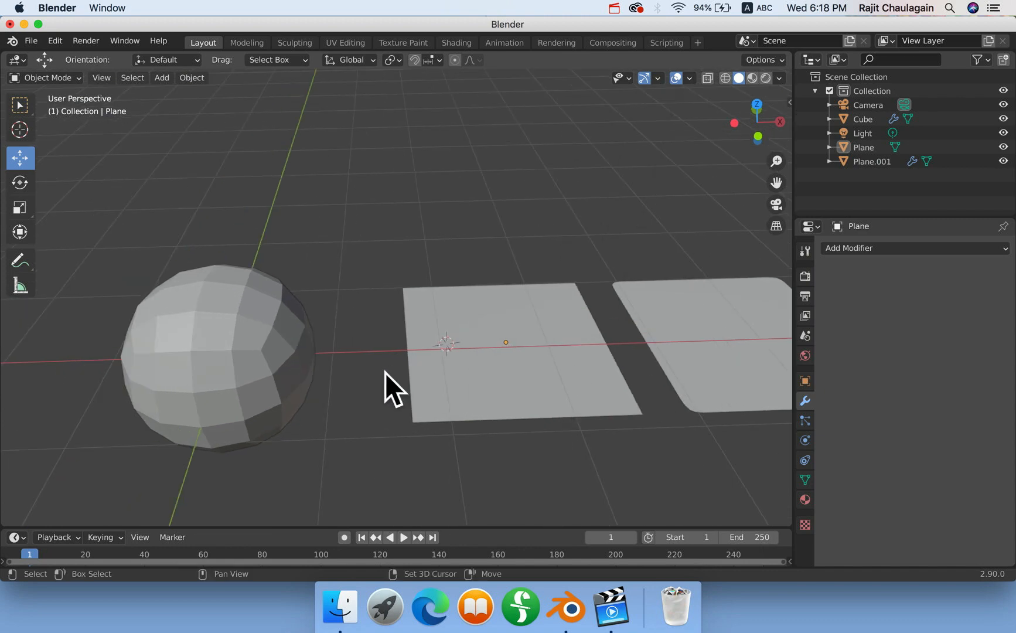
{"action": "left_click", "coordinate": [239, 348]}
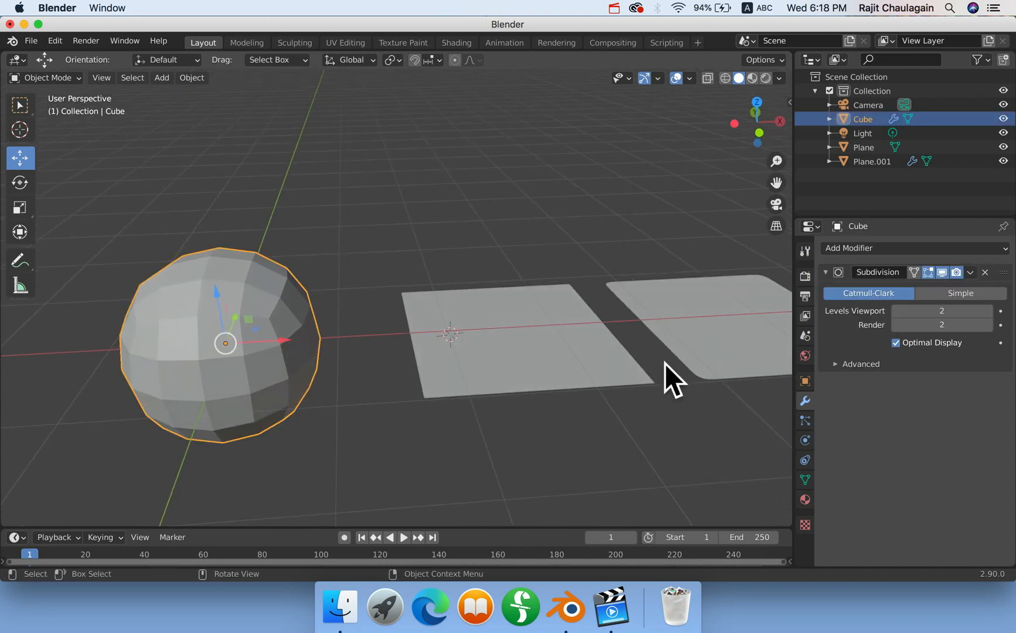
{"action": "left_click", "coordinate": [896, 311]}
{"action": "left_click", "coordinate": [896, 311]}
{"action": "middle_click_drag", "start_coordinate": [329, 352], "coordinate": [586, 336]}
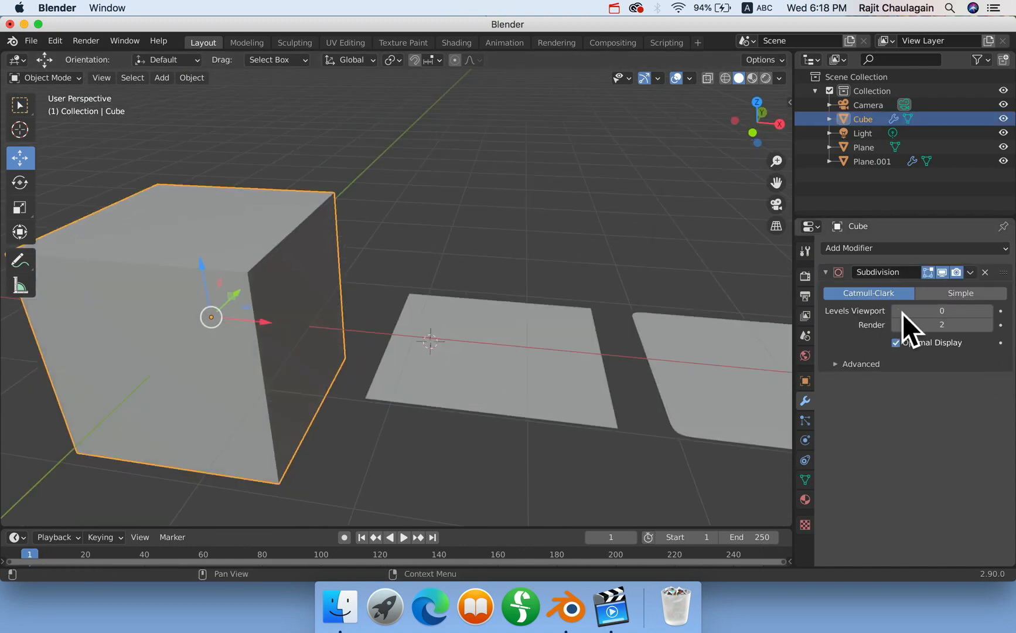
{"action": "middle_click_drag", "start_coordinate": [450, 355], "coordinate": [384, 375]}
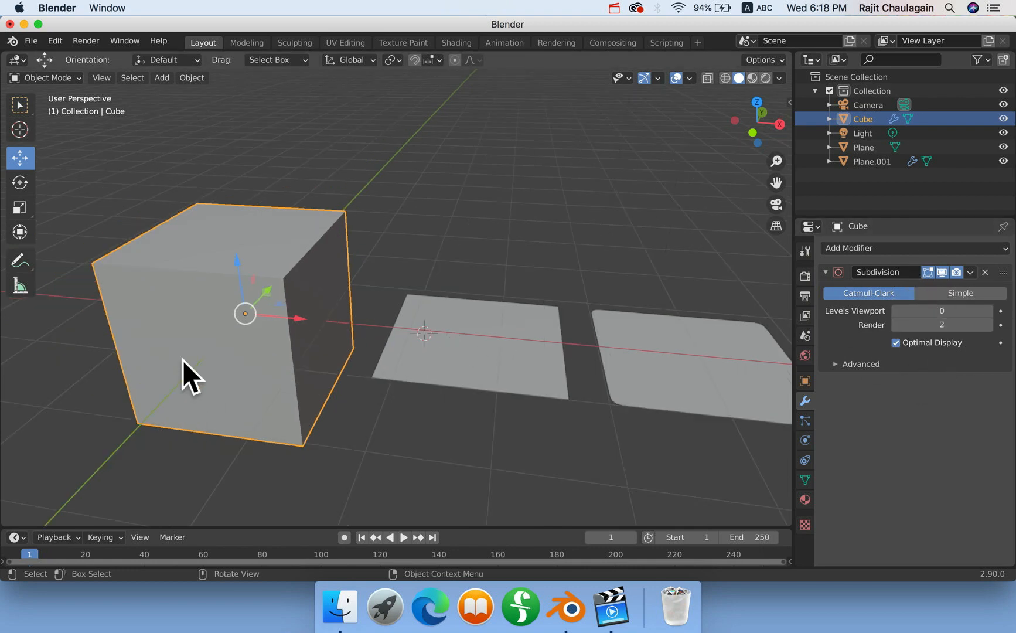
{"action": "middle_click_drag", "start_coordinate": [267, 339], "coordinate": [275, 240]}
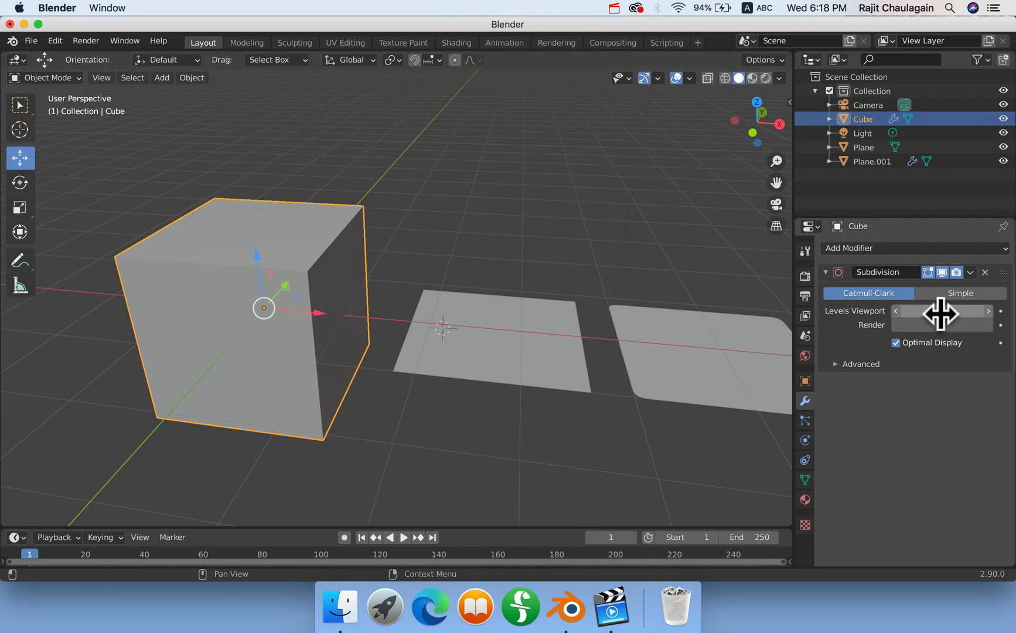
{"action": "middle_click_drag", "start_coordinate": [372, 330], "coordinate": [312, 322]}
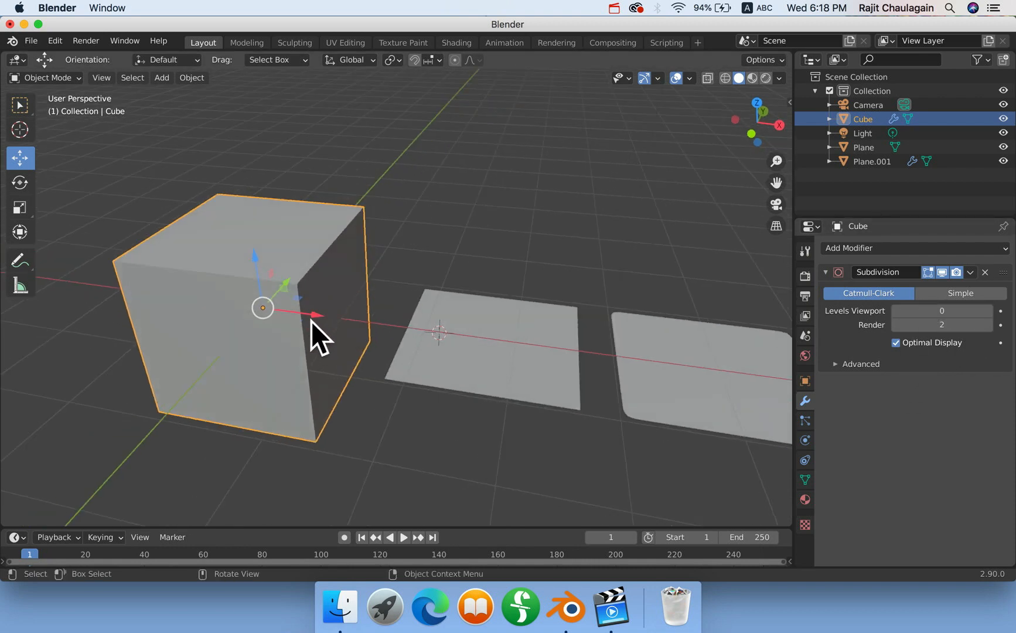
In Edit Mode, bevel the cube's upper edge facing the planes by about 0.5 m with 7 segments, and deselect it.
{"action": "key", "text": "Tab"}
{"action": "left_click", "coordinate": [333, 302]}
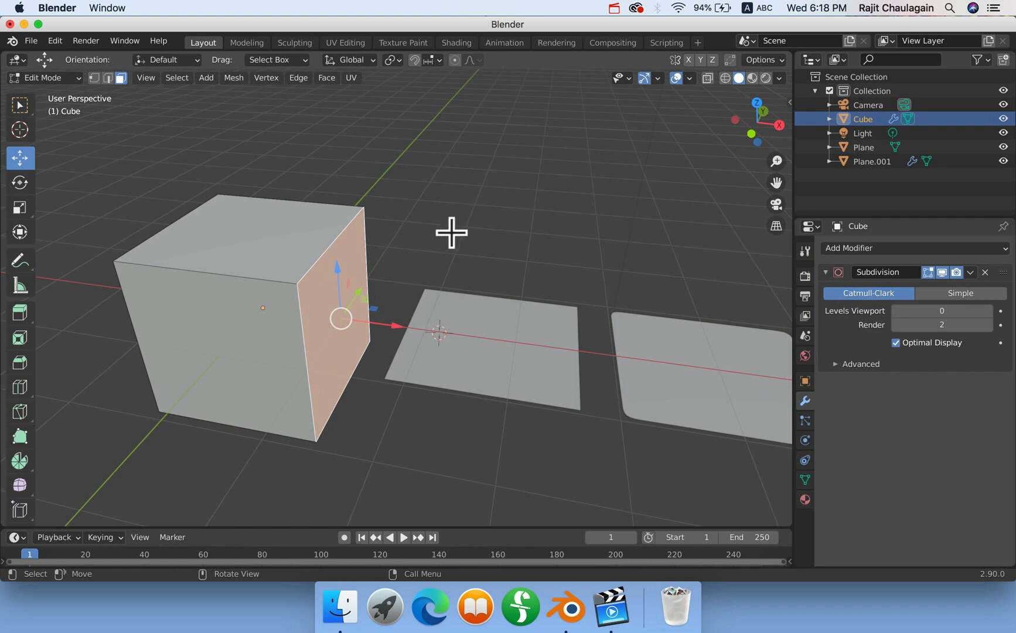
{"action": "key", "text": "2"}
{"action": "left_click", "coordinate": [326, 239]}
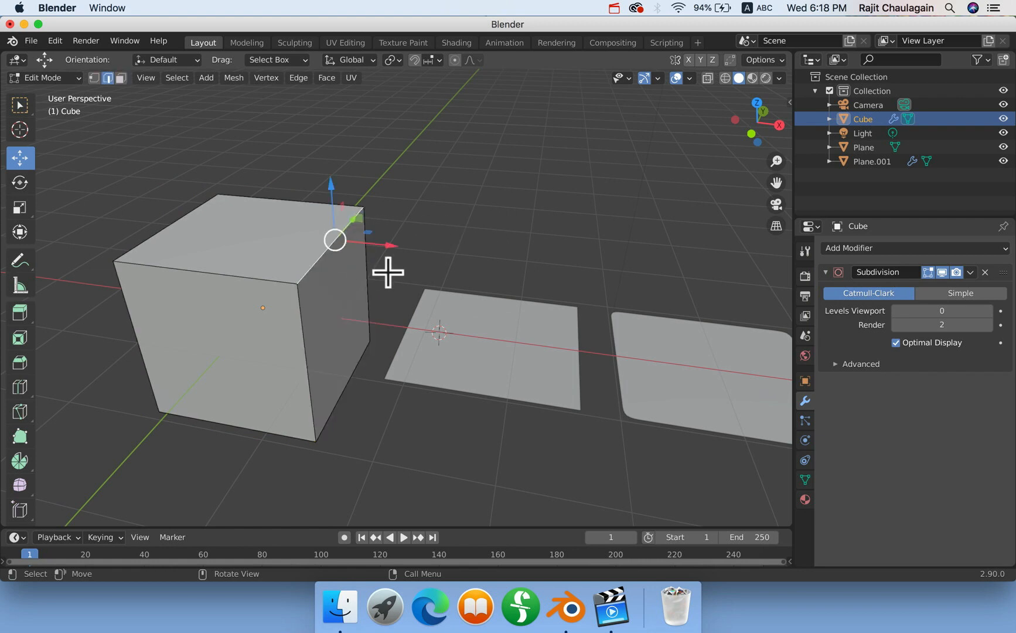
{"action": "middle_click_drag", "start_coordinate": [388, 272], "coordinate": [388, 282]}
{"action": "key", "text": "super+b"}
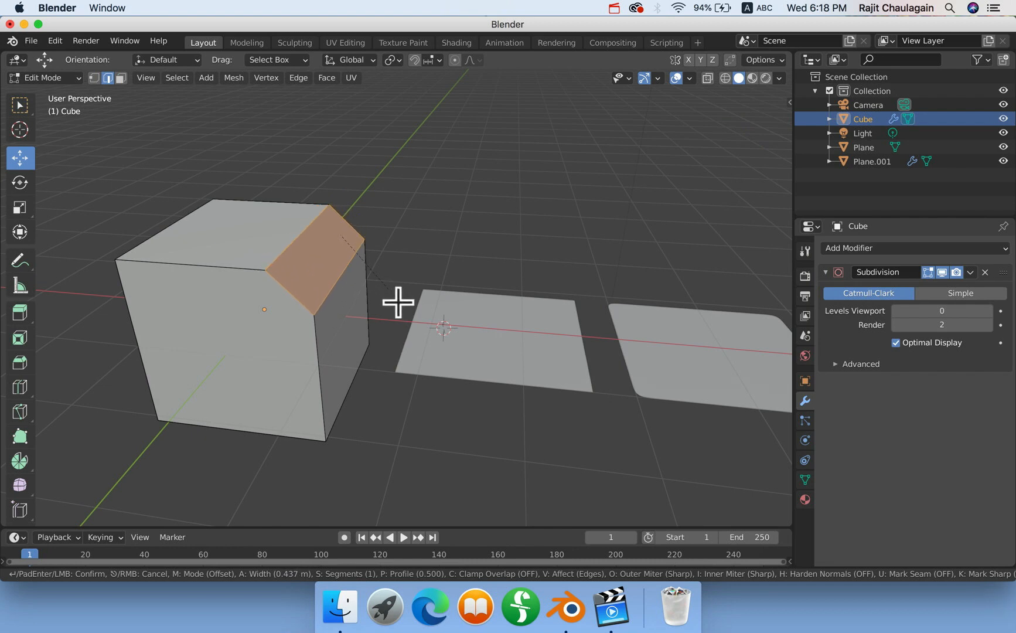
{"action": "scroll", "coordinate": [397, 302], "scroll_direction": "up", "scroll_amount": 6}
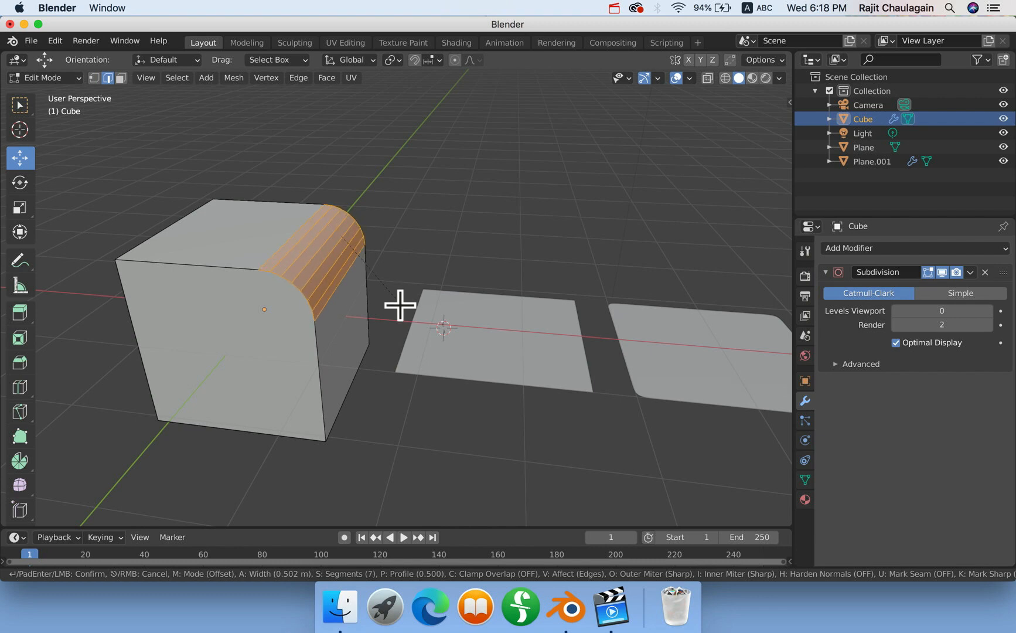
{"action": "left_click", "coordinate": [399, 302]}
{"action": "left_click", "coordinate": [384, 276]}
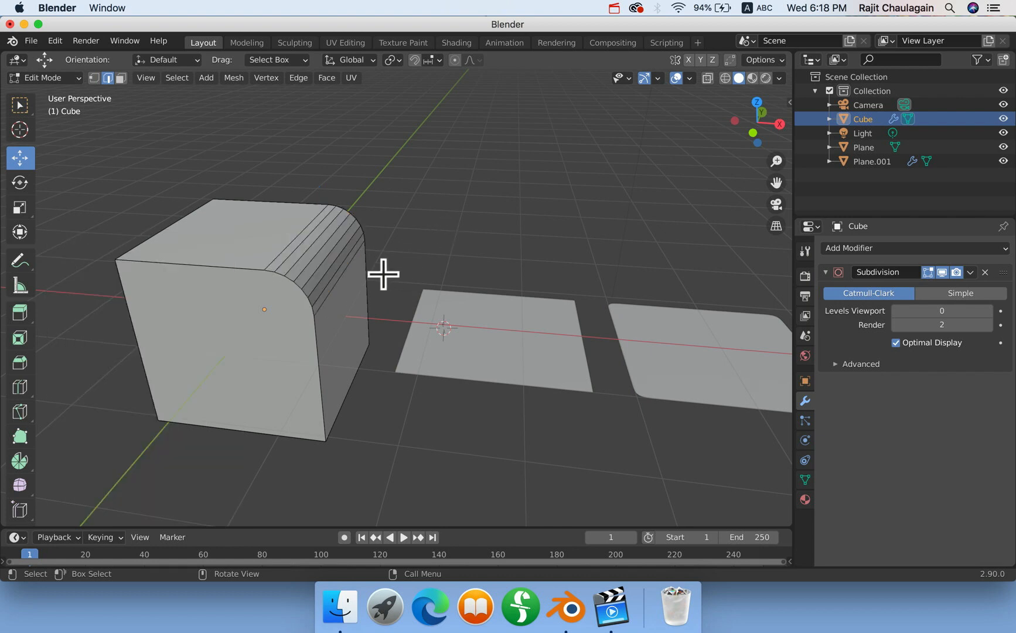
Examine the cube's beveled upper edge and its segments up close and from different angles.
{"action": "middle_click_drag", "start_coordinate": [384, 274], "coordinate": [386, 270]}
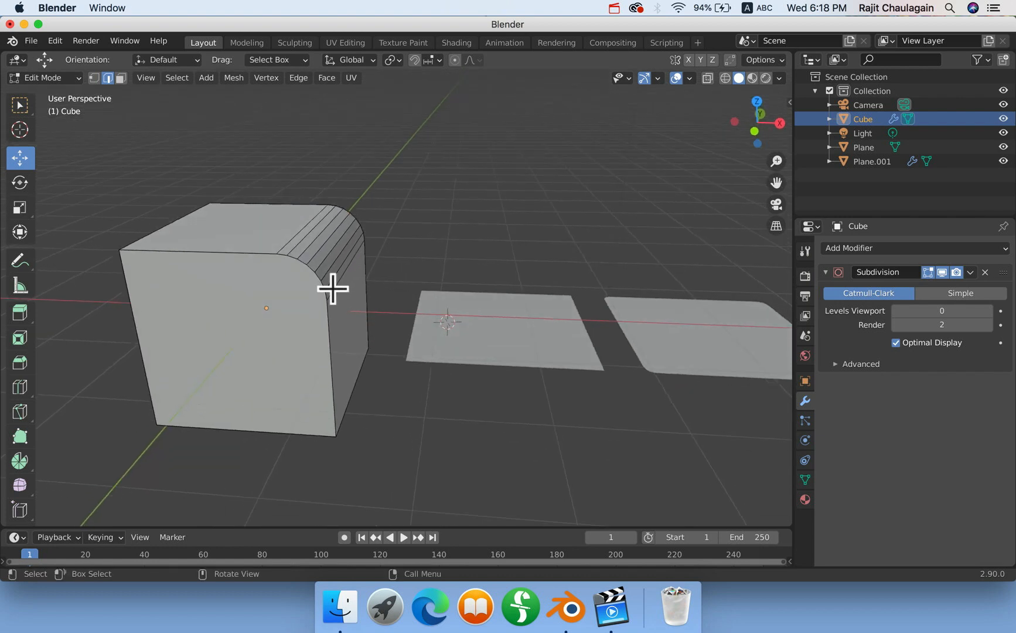
{"action": "scroll", "coordinate": [333, 287], "scroll_direction": "up", "scroll_amount": 3}
{"action": "middle_click_drag", "start_coordinate": [321, 286], "coordinate": [358, 299]}
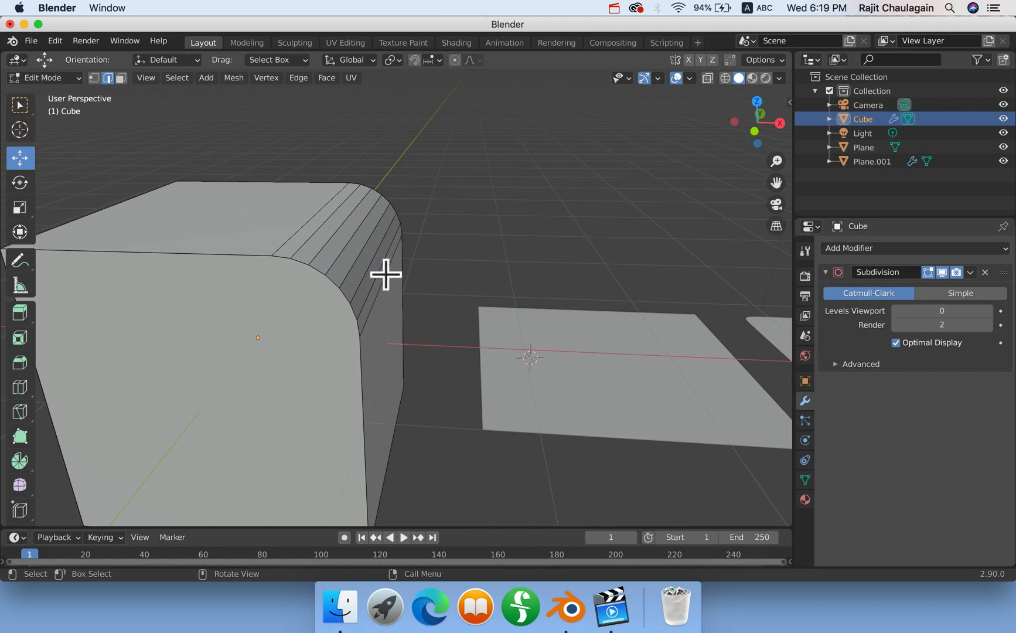
{"action": "middle_click_drag", "start_coordinate": [386, 274], "coordinate": [389, 261], "text": "shift"}
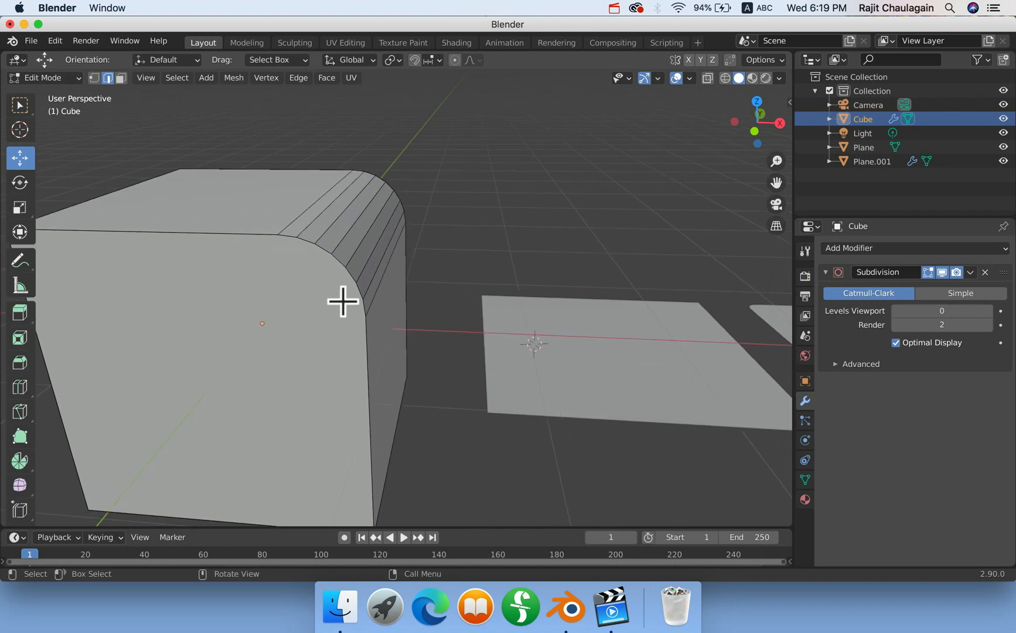
{"action": "scroll", "coordinate": [342, 301], "scroll_direction": "down", "scroll_amount": 6}
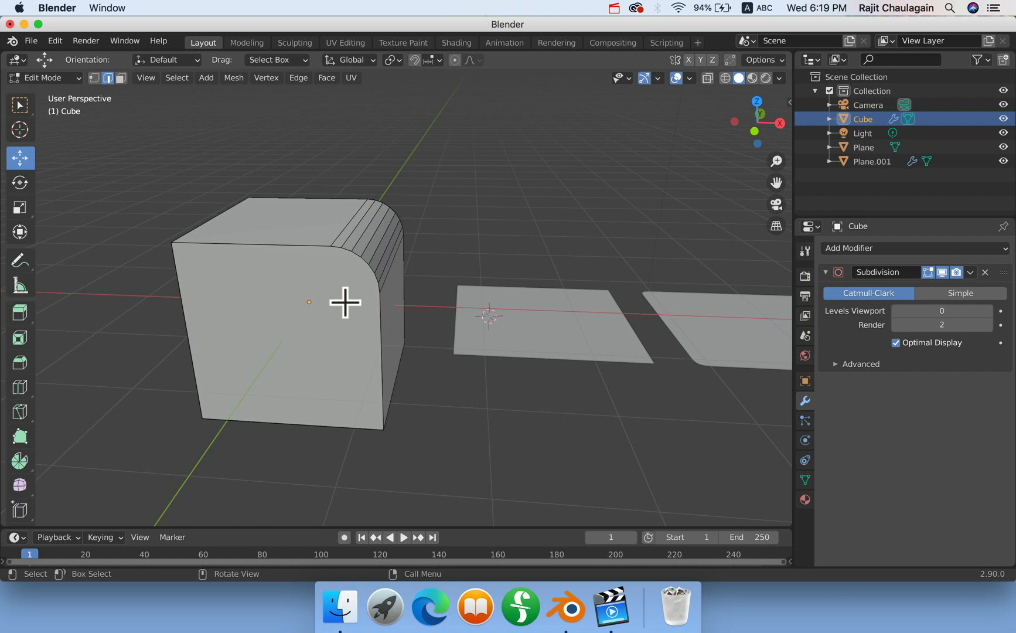
{"action": "mouse_move", "coordinate": [345, 302]}
{"action": "middle_mouse_down"}
{"action": "mouse_move", "coordinate": [370, 297]}
{"action": "mouse_move", "coordinate": [361, 300]}
{"action": "middle_mouse_up"}
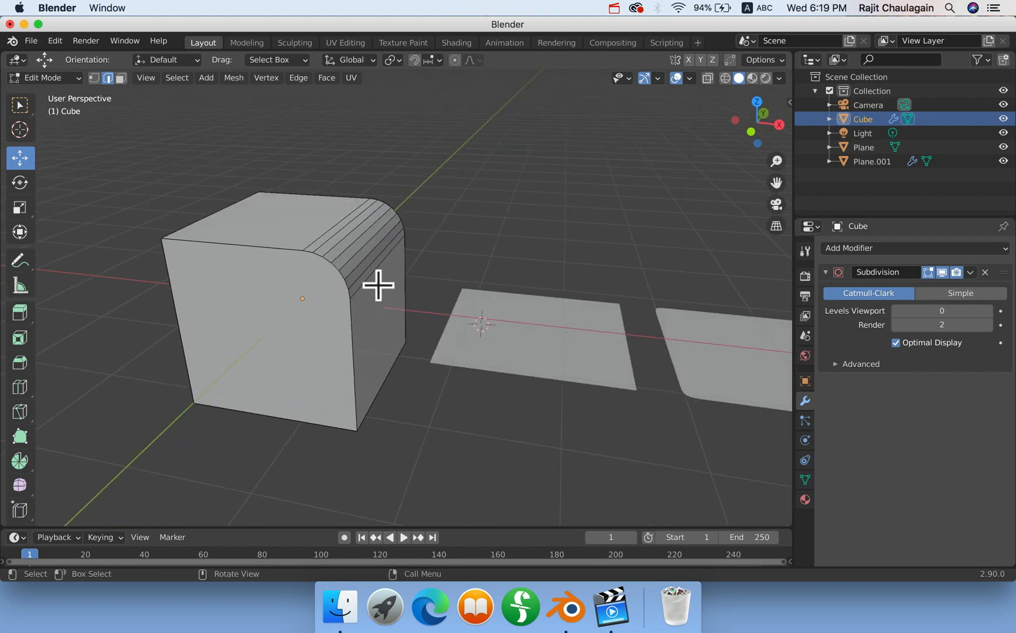
{"action": "scroll", "coordinate": [378, 285], "scroll_direction": "down", "scroll_amount": 1}
{"action": "scroll", "coordinate": [369, 293], "scroll_direction": "up", "scroll_amount": 3}
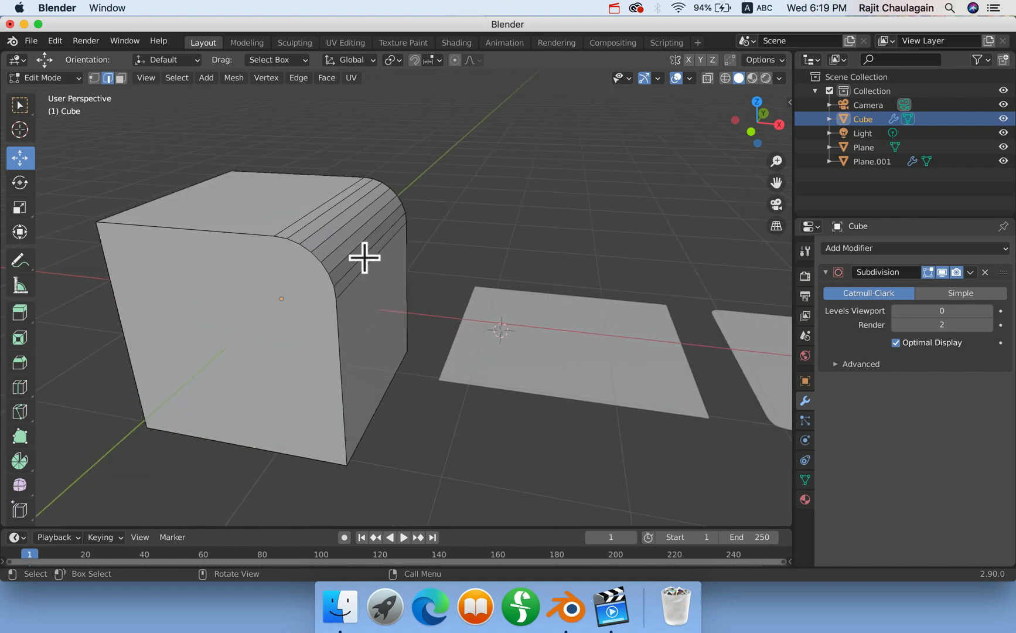
Bevel the two vertical edges on the cube's side facing away from the planes by 0.403 m with 7 segments, and return to Object Mode.
{"action": "middle_click_drag", "start_coordinate": [340, 300], "coordinate": [307, 313]}
{"action": "left_click", "coordinate": [260, 317]}
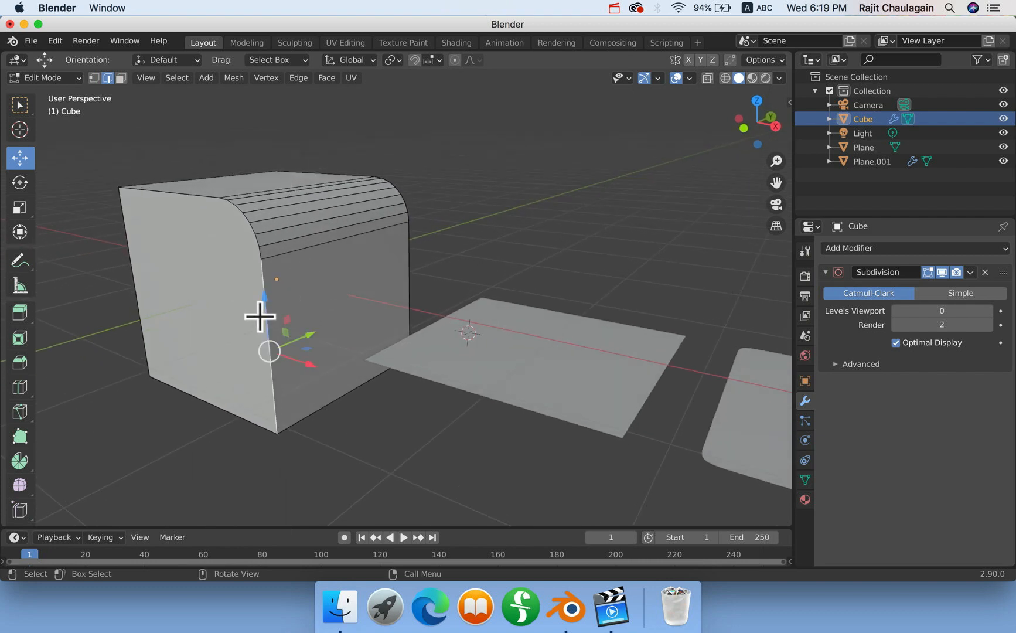
{"action": "left_click", "coordinate": [410, 279], "text": "shift"}
{"action": "middle_click_drag", "start_coordinate": [281, 333], "coordinate": [254, 333]}
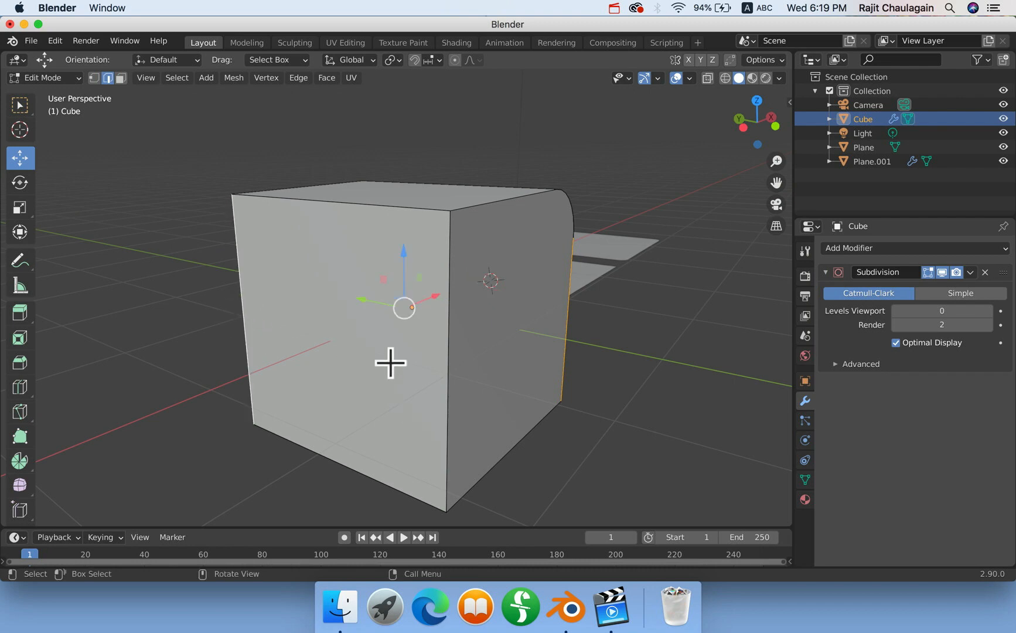
{"action": "left_click", "coordinate": [243, 316]}
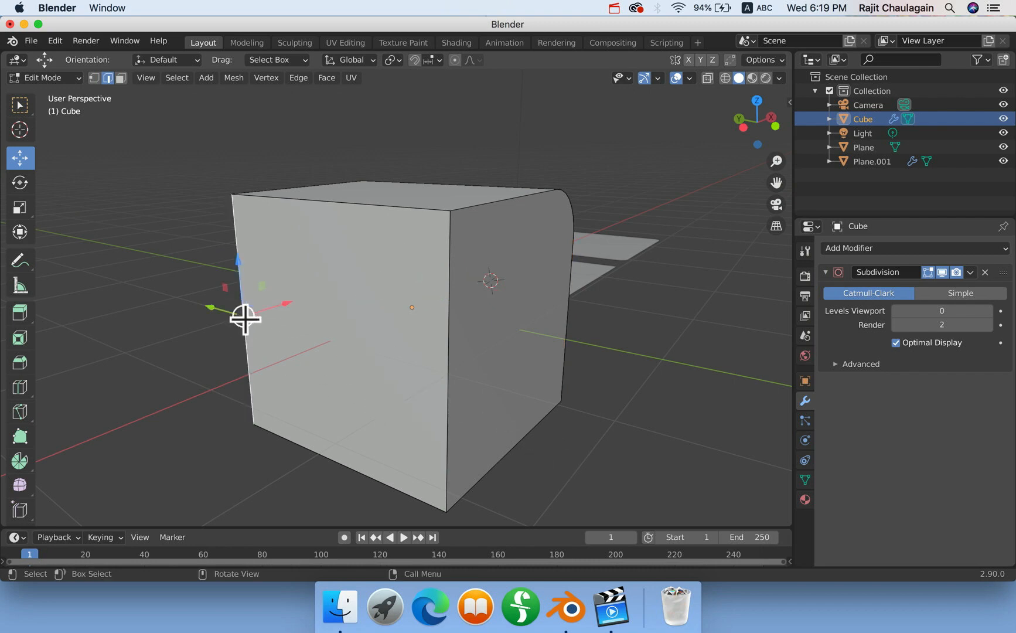
{"action": "left_click", "coordinate": [444, 339], "text": "shift"}
{"action": "key", "text": "super+b"}
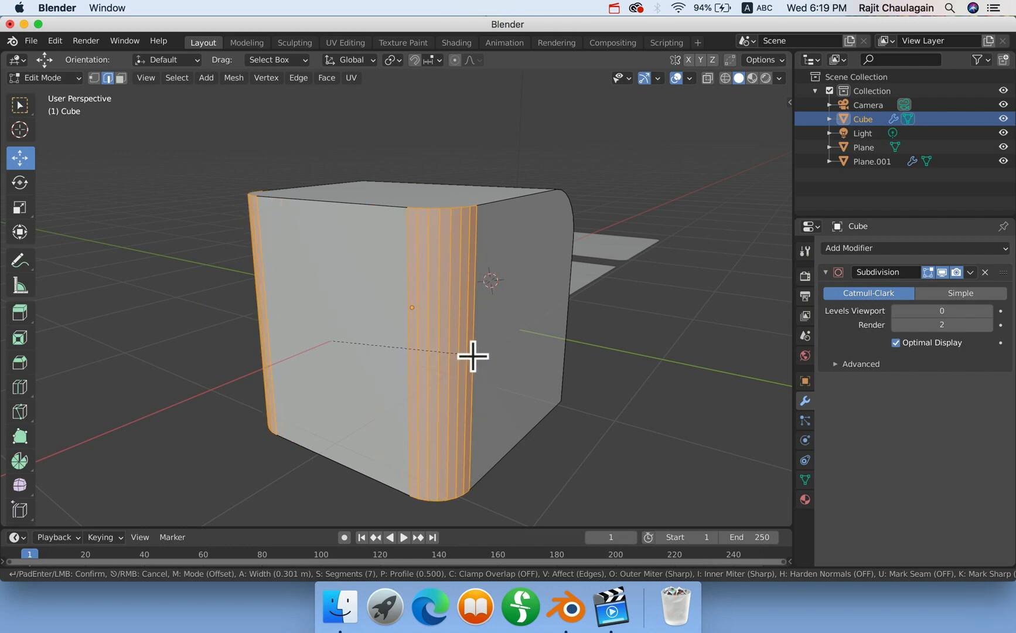
{"action": "left_click", "coordinate": [476, 351]}
{"action": "middle_click_drag", "start_coordinate": [469, 331], "coordinate": [323, 295]}
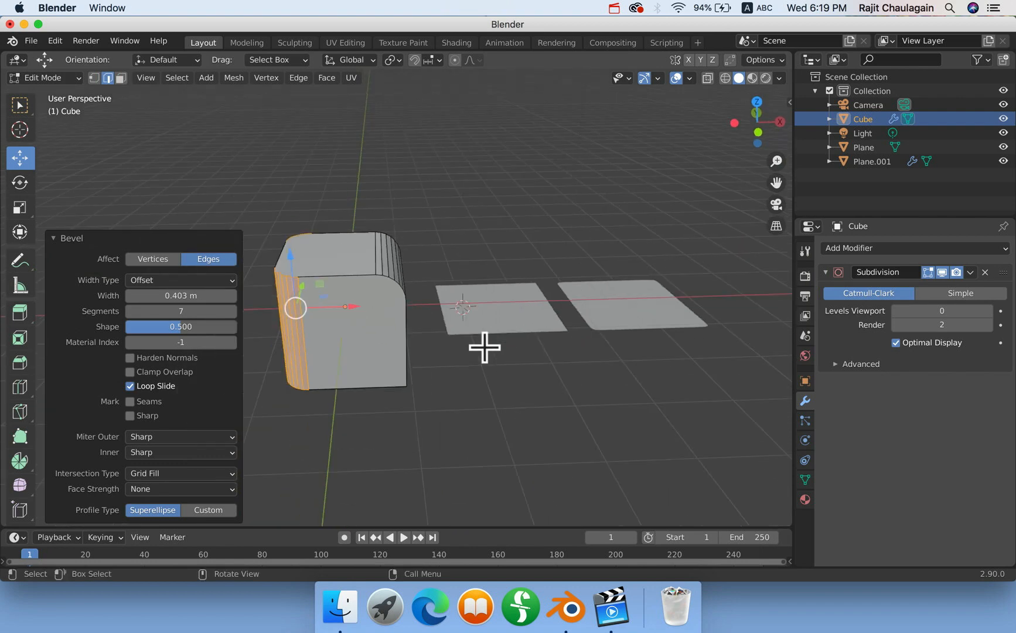
{"action": "middle_click_drag", "start_coordinate": [484, 347], "coordinate": [313, 317]}
{"action": "key", "text": "Tab"}
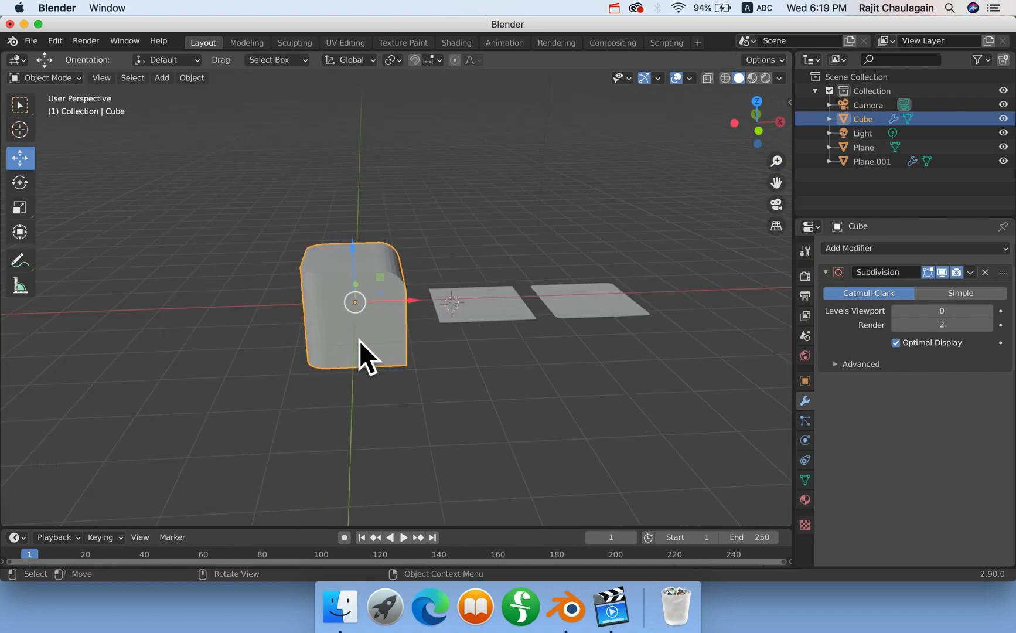
Try moving the cube along the X axis, undo the move, and examine the rounded cube beside the planes.
{"action": "left_click_drag", "start_coordinate": [409, 302], "coordinate": [543, 309]}
{"action": "key", "text": "super+z"}
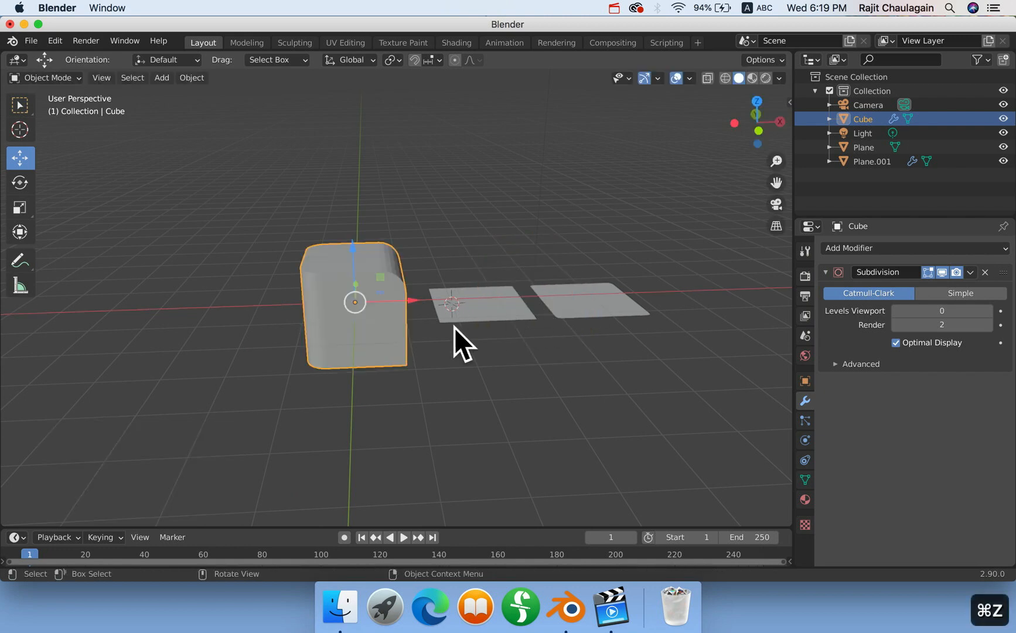
{"action": "middle_click_drag", "start_coordinate": [455, 328], "coordinate": [380, 338]}
{"action": "scroll", "coordinate": [413, 360], "scroll_direction": "up", "scroll_amount": 5}
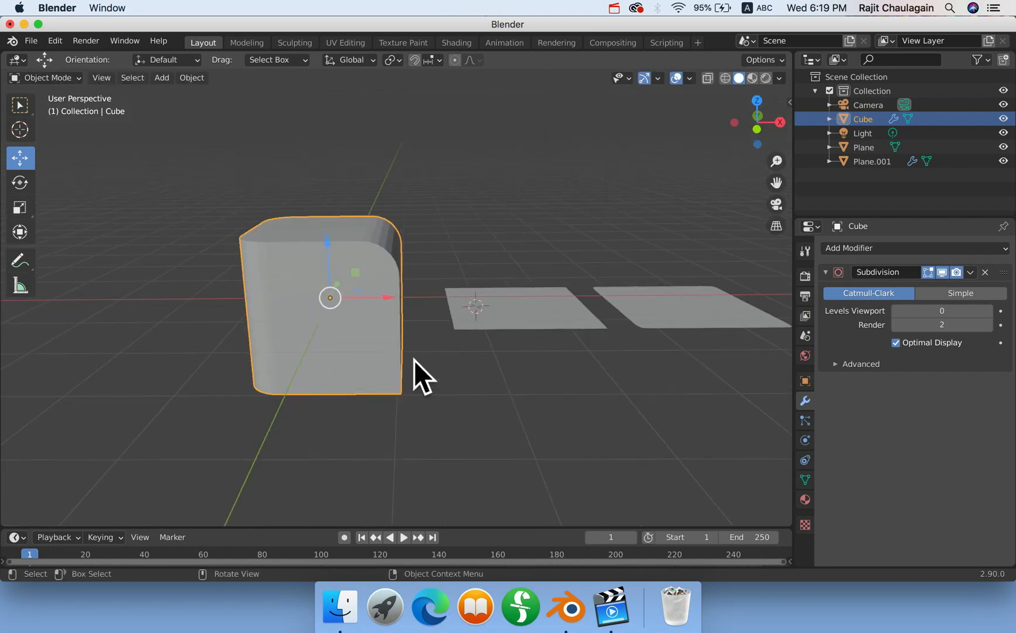
{"action": "scroll", "coordinate": [403, 366], "scroll_direction": "down", "scroll_amount": 5}
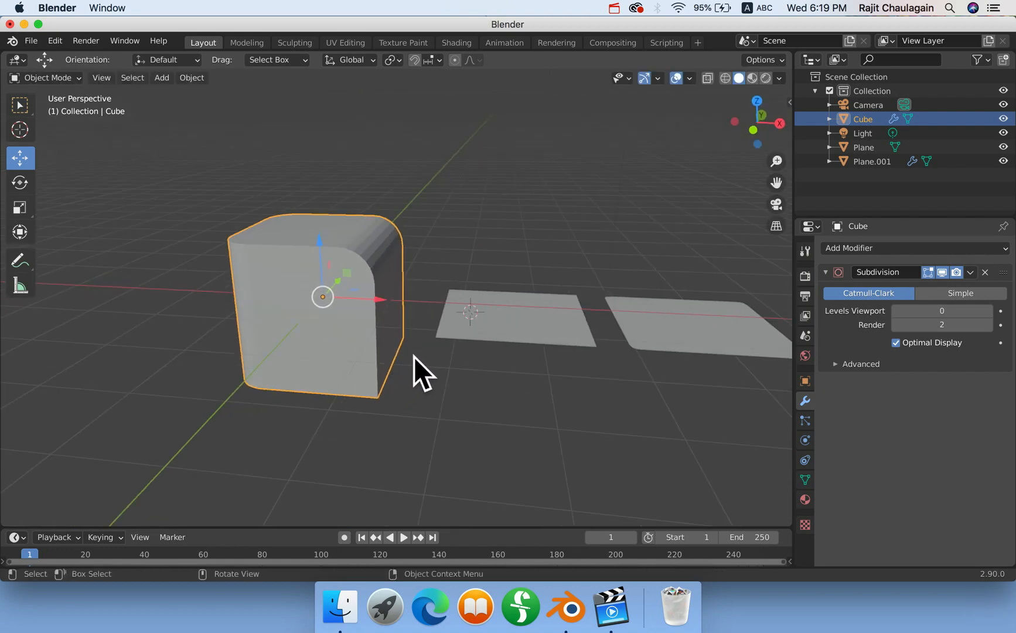
{"action": "middle_click_drag", "start_coordinate": [414, 356], "coordinate": [332, 355], "text": "shift"}
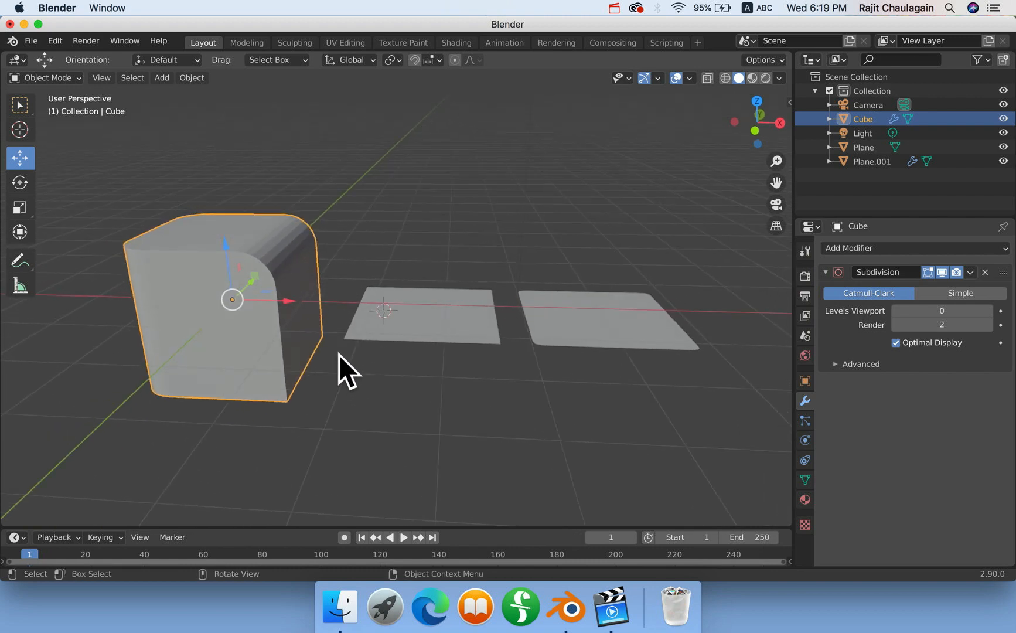
Undo the bevel of the cube's two vertical edges, back to the single vertical edge selection in Edit Mode.
{"action": "key", "text": "super+z"}
{"action": "key", "text": "super+z"}
{"action": "key", "text": "super+z"}
{"action": "key", "text": "super+z"}
{"action": "key", "text": "super+z"}
{"action": "key", "text": "super+z"}
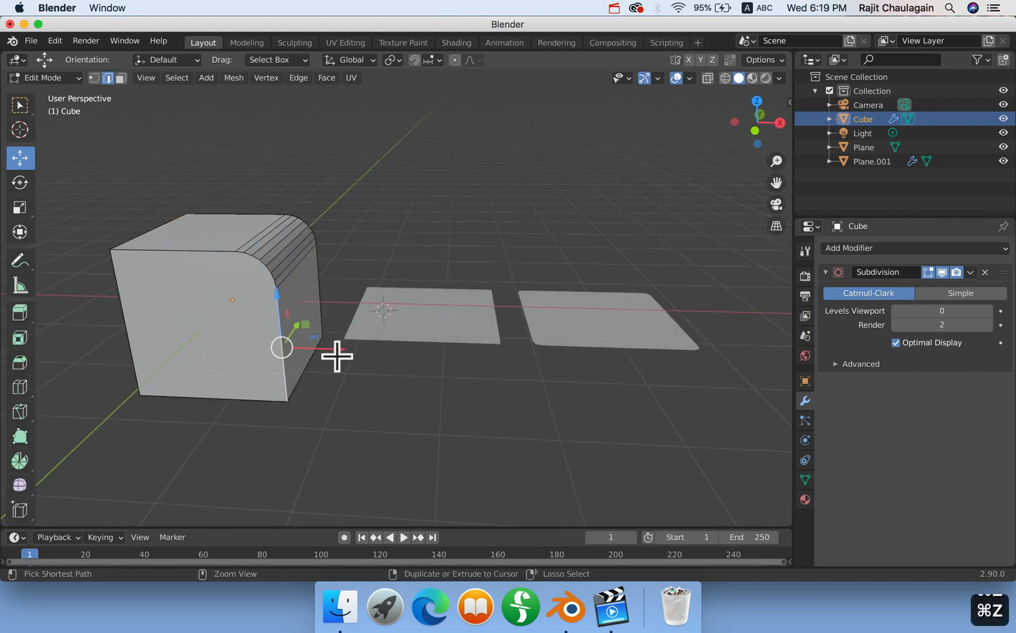
Undo the remaining bevel on the cube's edge, set its Subdivision viewport level to 2, and return to Object Mode.
{"action": "key", "text": "super+z"}
{"action": "middle_click_drag", "start_coordinate": [299, 362], "coordinate": [323, 357]}
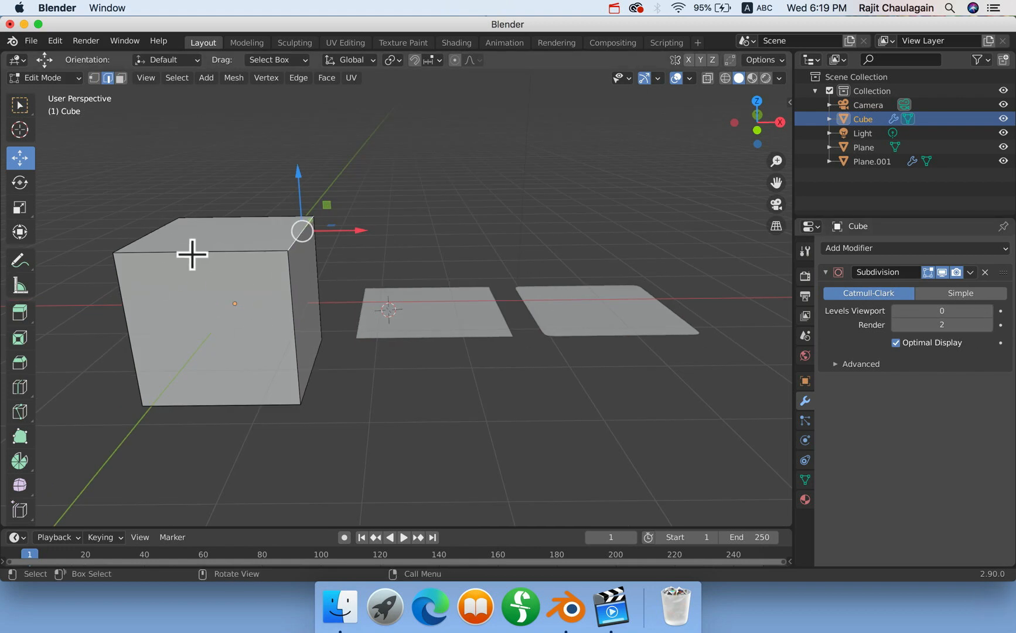
{"action": "left_click", "coordinate": [989, 311]}
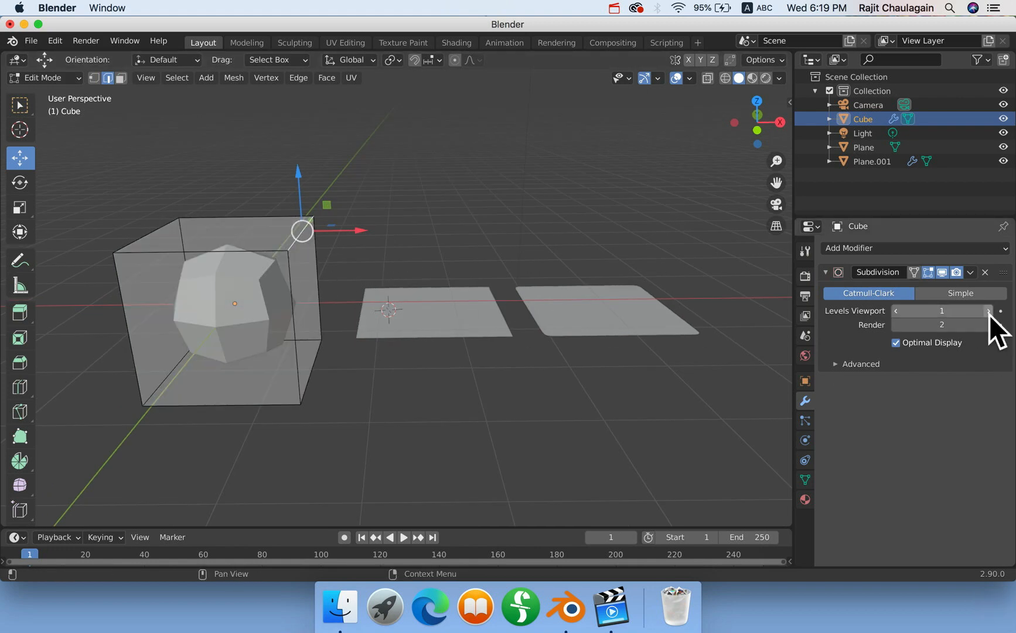
{"action": "left_click", "coordinate": [988, 311]}
{"action": "key", "text": "Tab"}
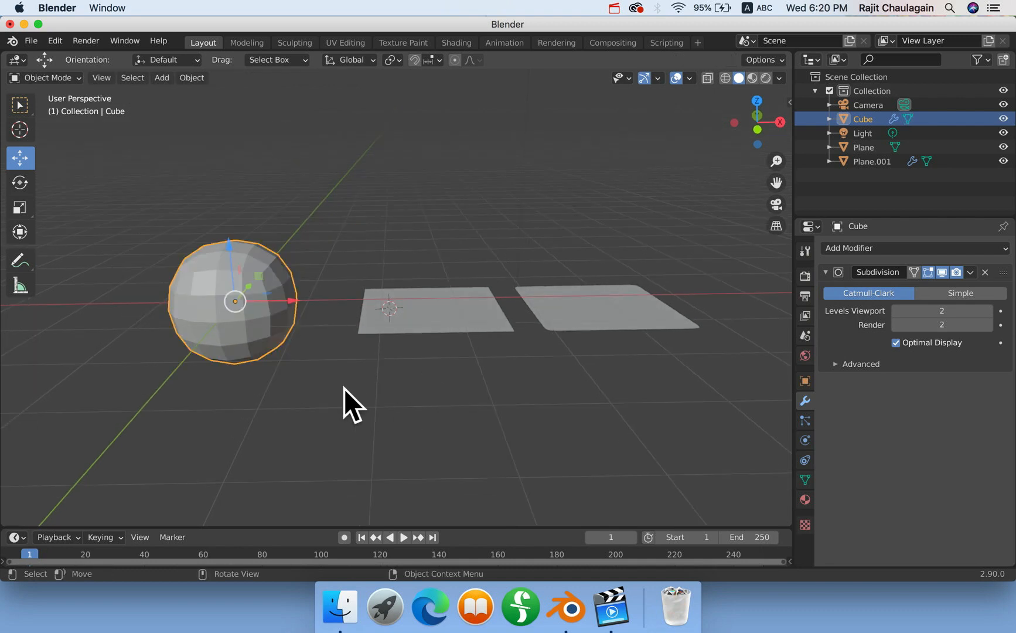
{"action": "scroll", "coordinate": [302, 361], "scroll_direction": "up", "scroll_amount": 3}
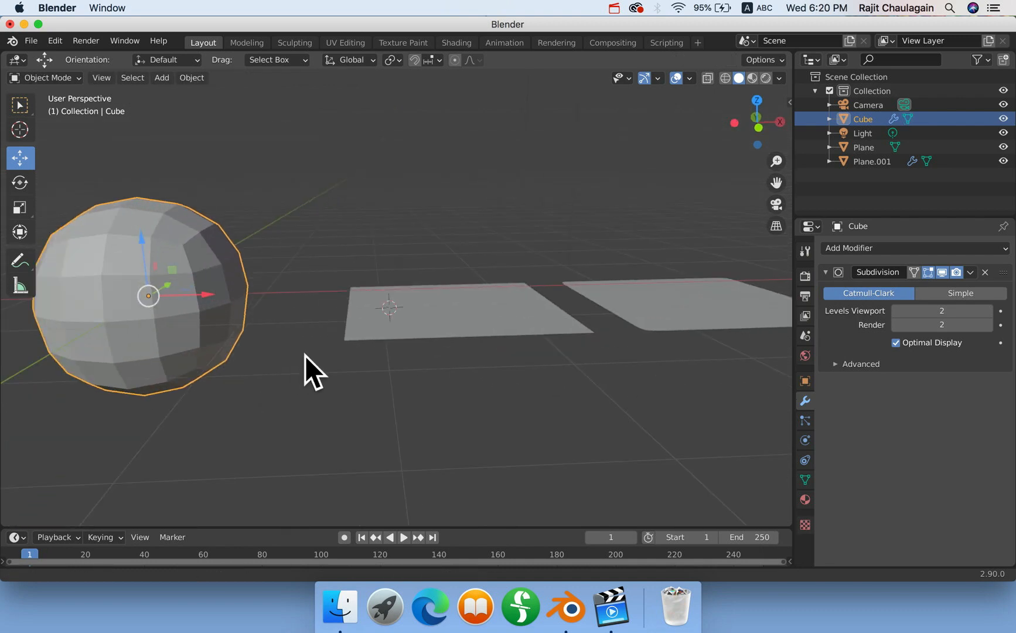
{"action": "middle_click_drag", "start_coordinate": [305, 355], "coordinate": [355, 361], "text": "shift"}
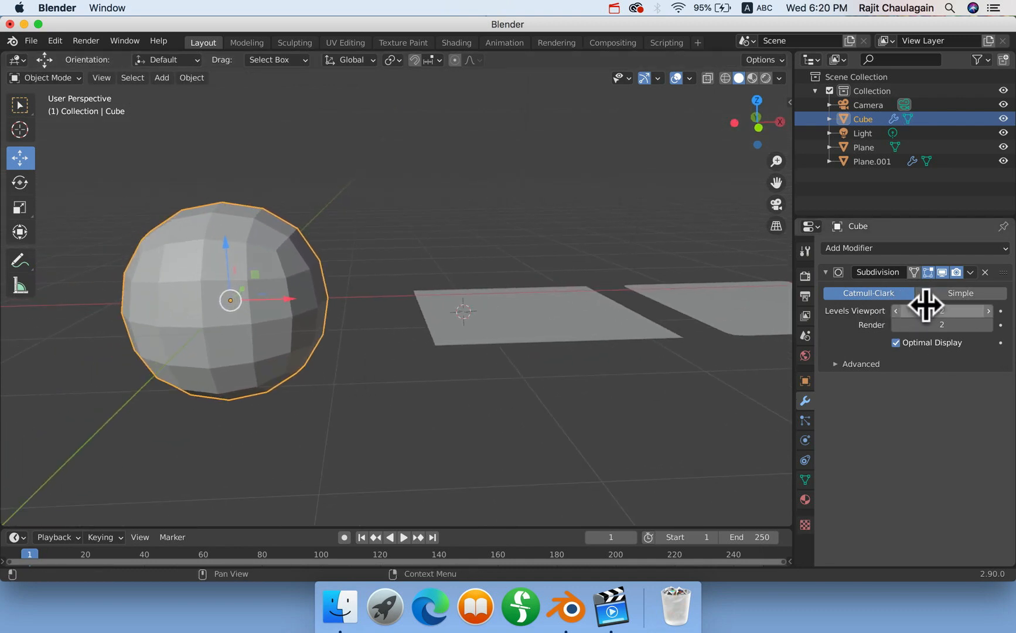
{"action": "middle_click_drag", "start_coordinate": [591, 381], "coordinate": [1007, 285]}
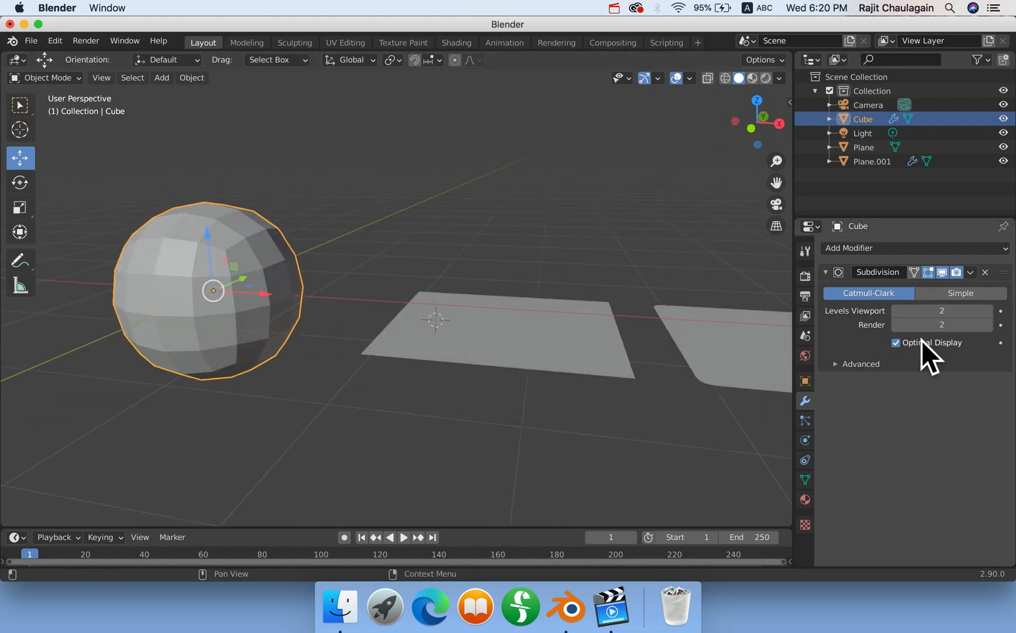
Try removing the Subdivision modifier from the cube, and undo the removal.
{"action": "left_click", "coordinate": [984, 272]}
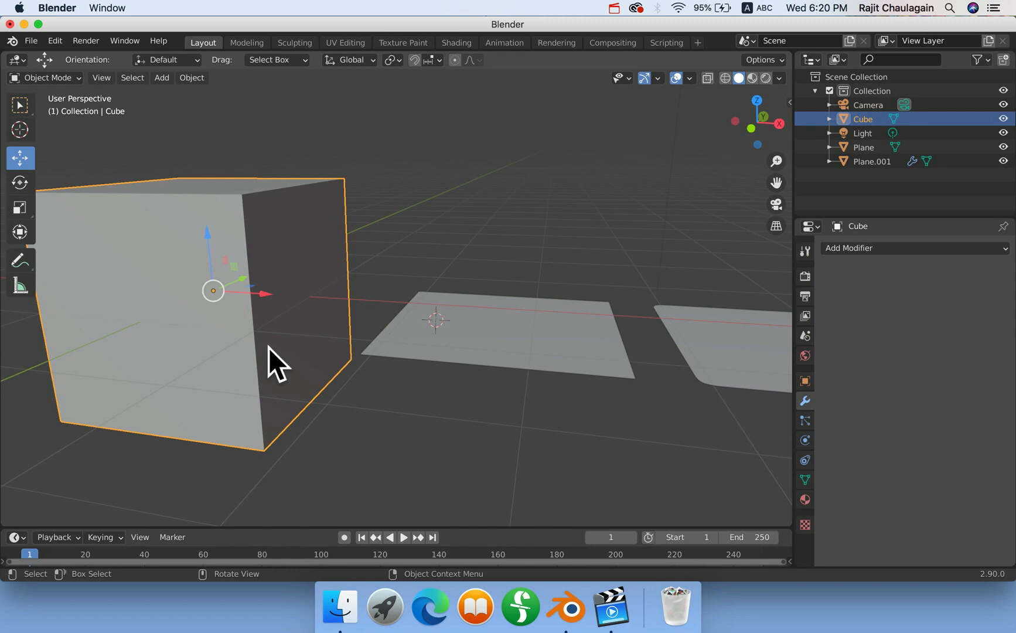
{"action": "scroll", "coordinate": [266, 350], "scroll_direction": "down", "scroll_amount": 1}
{"action": "scroll", "coordinate": [265, 352], "scroll_direction": "up", "scroll_amount": 1}
{"action": "scroll", "coordinate": [265, 352], "scroll_direction": "down", "scroll_amount": 2}
{"action": "key", "text": "super+z"}
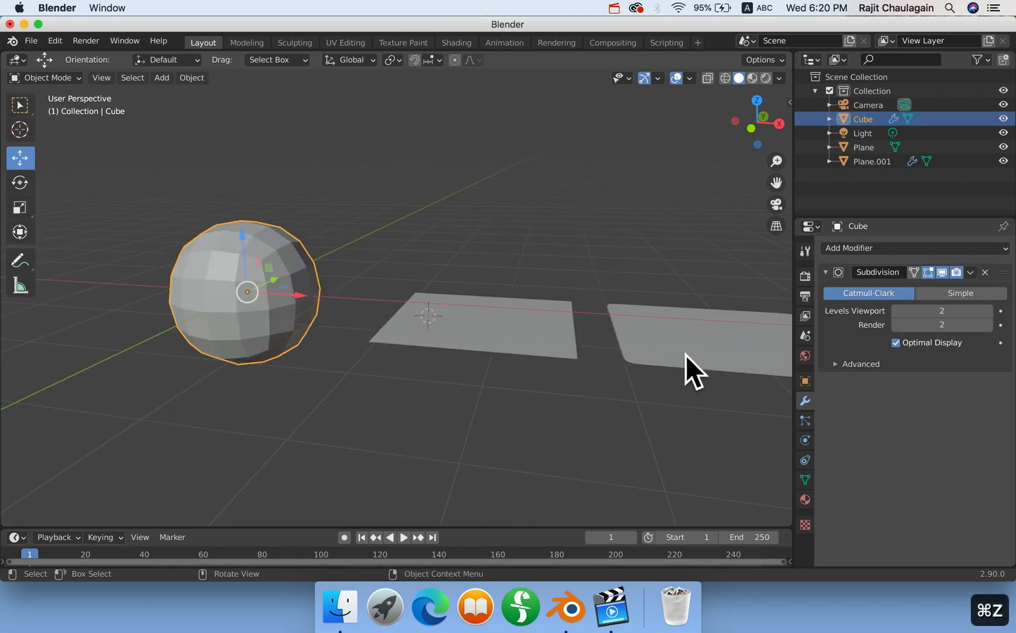
Apply the cube's Subdivision modifier and enter Edit Mode to examine the rounded mesh's real edges up close.
{"action": "left_click", "coordinate": [970, 272]}
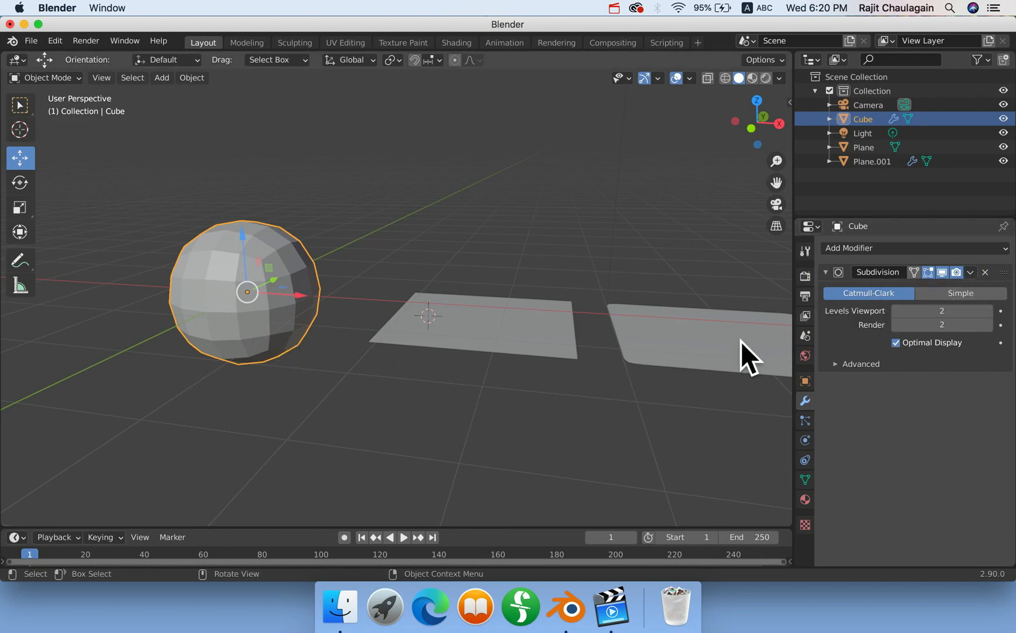
{"action": "left_click", "coordinate": [970, 271]}
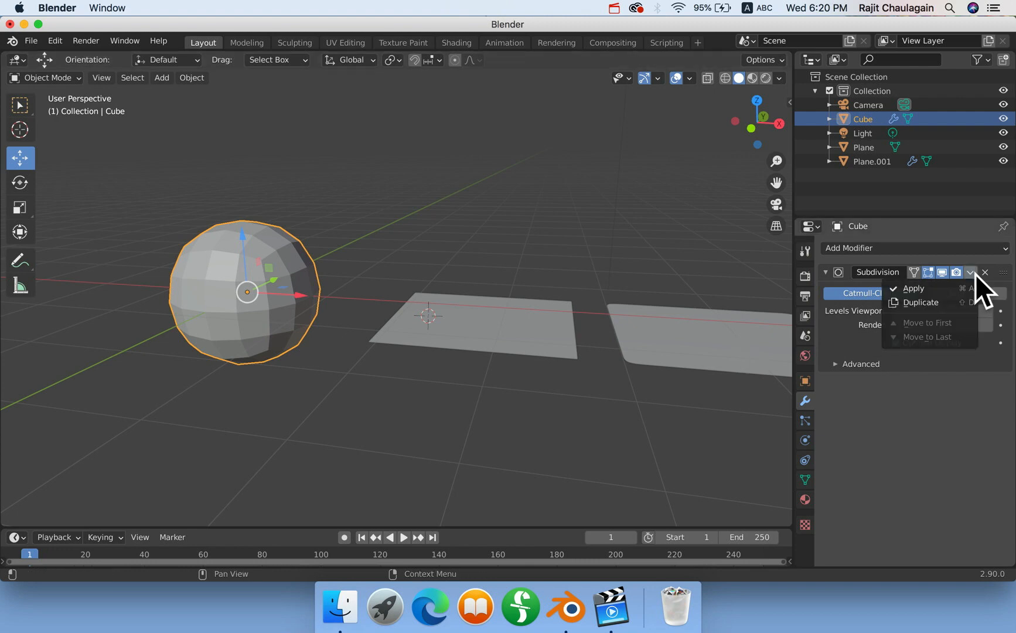
{"action": "left_click", "coordinate": [933, 283]}
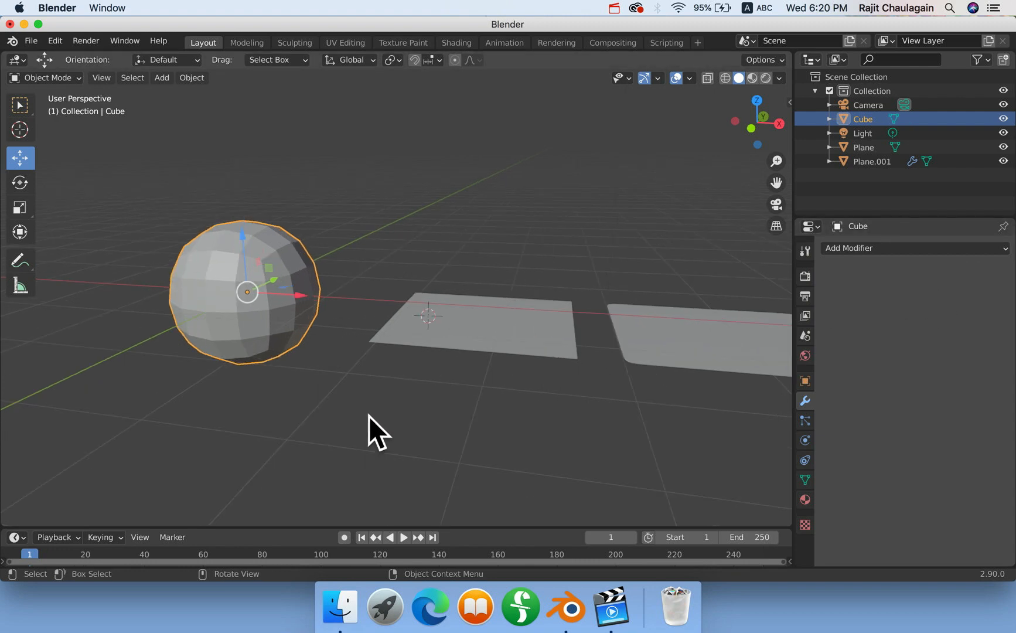
{"action": "scroll", "coordinate": [351, 414], "scroll_direction": "up", "scroll_amount": 1}
{"action": "middle_click_drag", "start_coordinate": [330, 412], "coordinate": [350, 407]}
{"action": "key", "text": "Tab"}
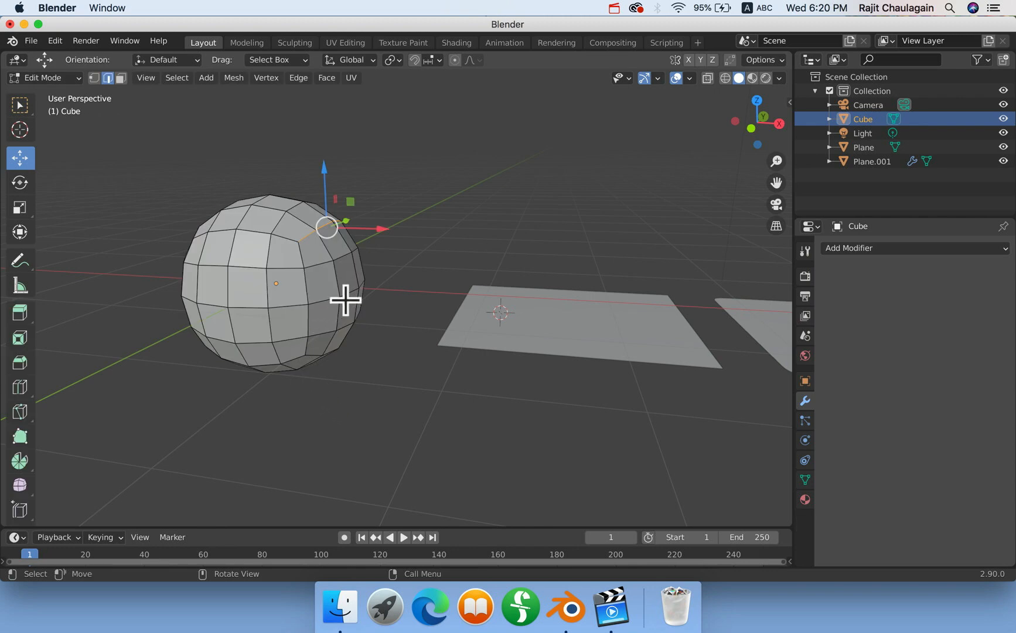
{"action": "left_click", "coordinate": [341, 282]}
{"action": "middle_click_drag", "start_coordinate": [336, 318], "coordinate": [398, 332]}
{"action": "scroll", "coordinate": [334, 341], "scroll_direction": "up", "scroll_amount": 2}
{"action": "scroll", "coordinate": [333, 341], "scroll_direction": "up", "scroll_amount": 2}
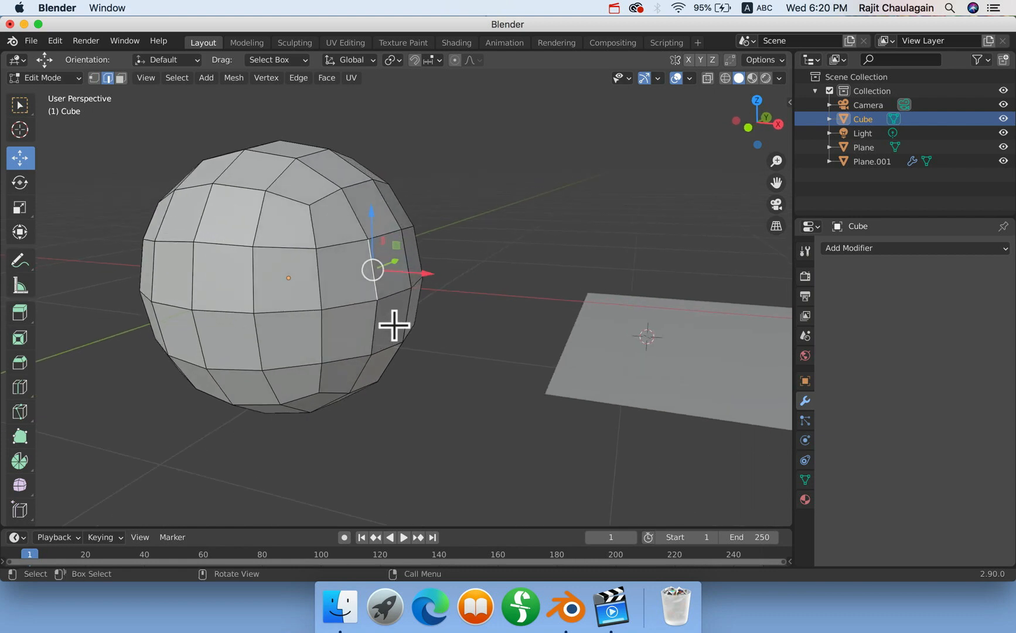
Extrude the two-by-two block of faces on the rounded cube's side facing the planes by about 0.211 m, and return to Object Mode.
{"action": "key", "text": "3"}
{"action": "mouse_move", "coordinate": [401, 277]}
{"action": "middle_mouse_down"}
{"action": "mouse_move", "coordinate": [414, 309]}
{"action": "mouse_move", "coordinate": [408, 289]}
{"action": "middle_mouse_up"}
{"action": "left_click", "coordinate": [388, 276]}
{"action": "left_click", "coordinate": [408, 290], "text": "shift"}
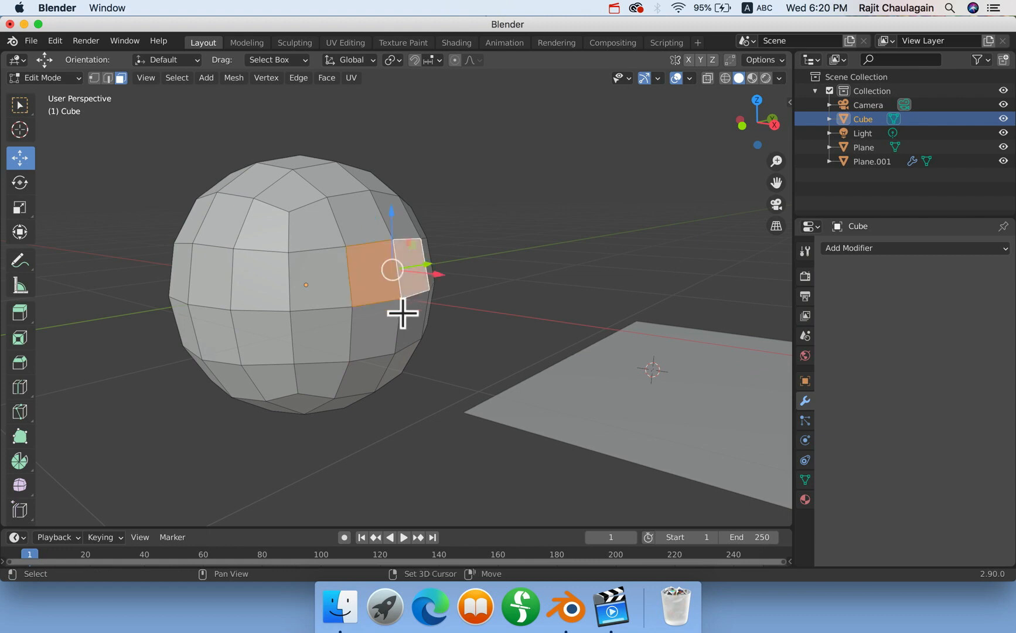
{"action": "left_click", "coordinate": [401, 310], "text": "shift"}
{"action": "left_click", "coordinate": [408, 326], "text": "shift"}
{"action": "middle_click_drag", "start_coordinate": [404, 333], "coordinate": [426, 260]}
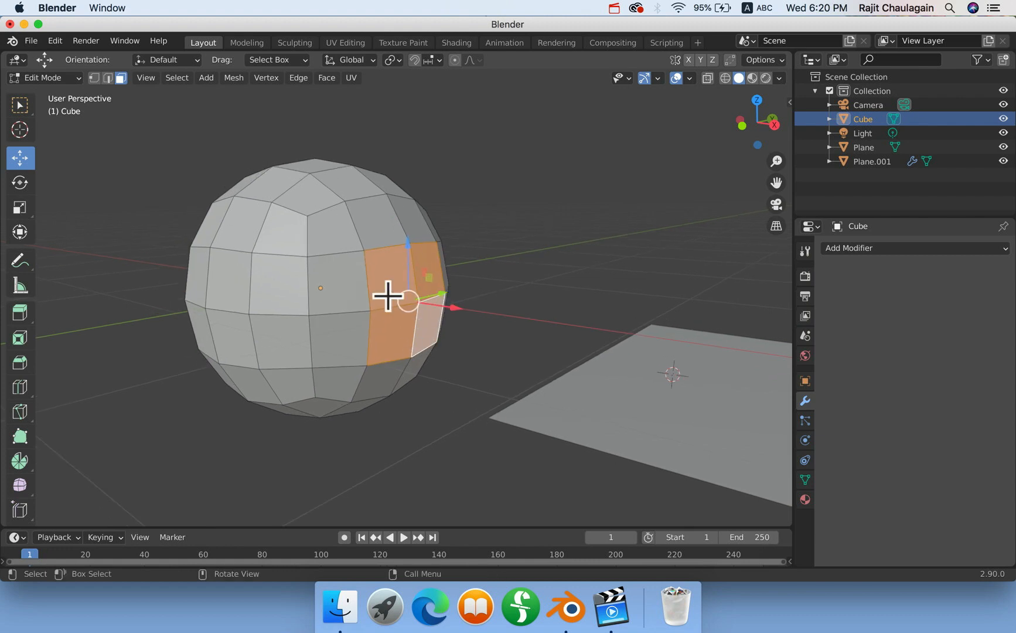
{"action": "middle_click_drag", "start_coordinate": [415, 352], "coordinate": [435, 356]}
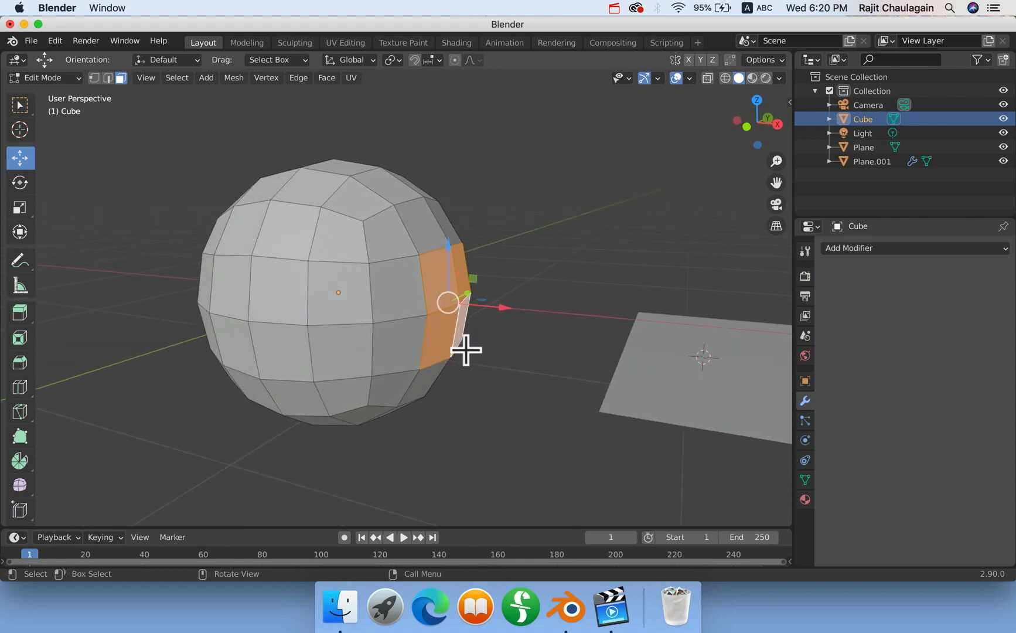
{"action": "key", "text": "e"}
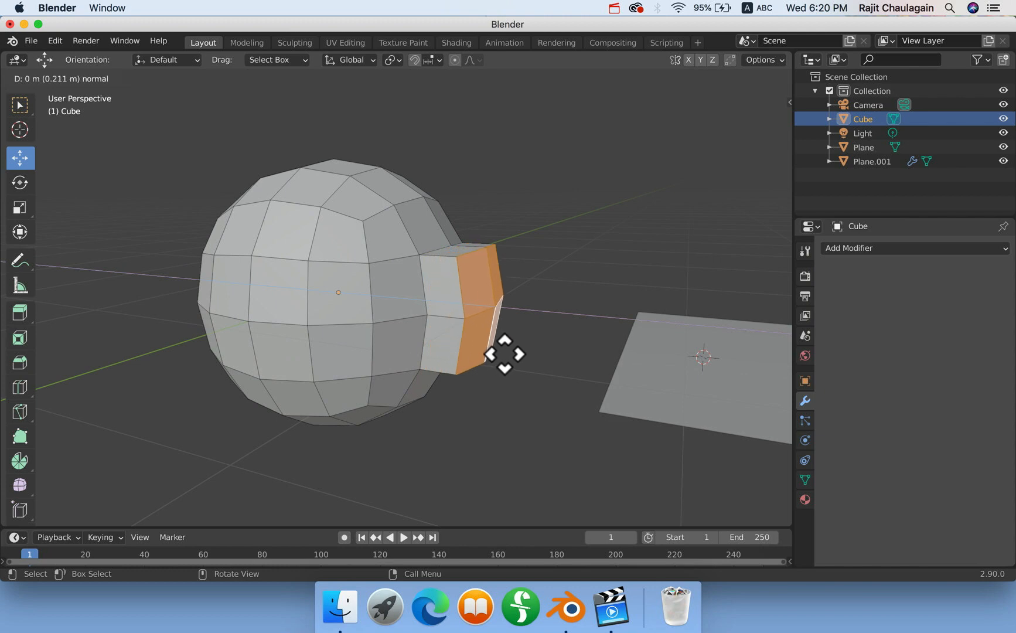
{"action": "left_click", "coordinate": [505, 353]}
{"action": "left_click", "coordinate": [565, 284]}
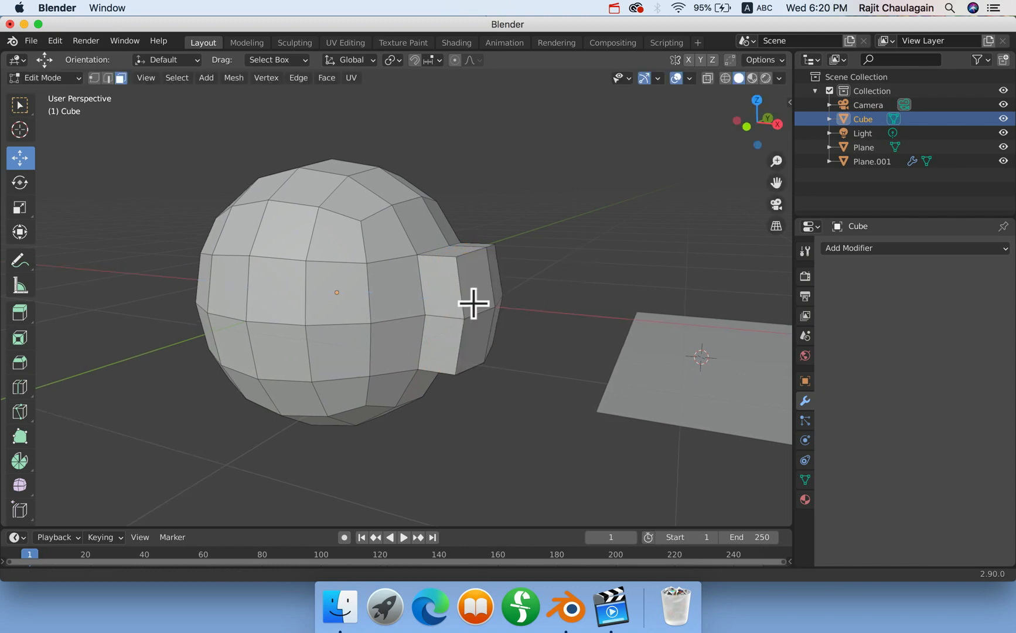
{"action": "middle_click_drag", "start_coordinate": [474, 302], "coordinate": [569, 302]}
{"action": "key", "text": "Tab"}
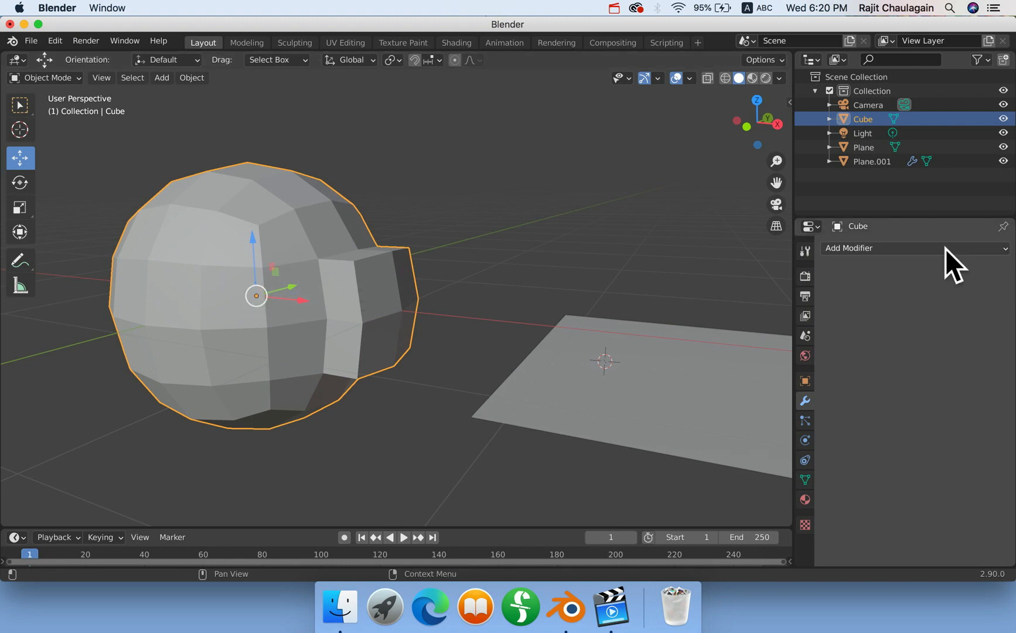
Add a level 2 Subdivision modifier to the extruded cube and view its smoothed protrusion up close.
{"action": "key", "text": "super+2"}
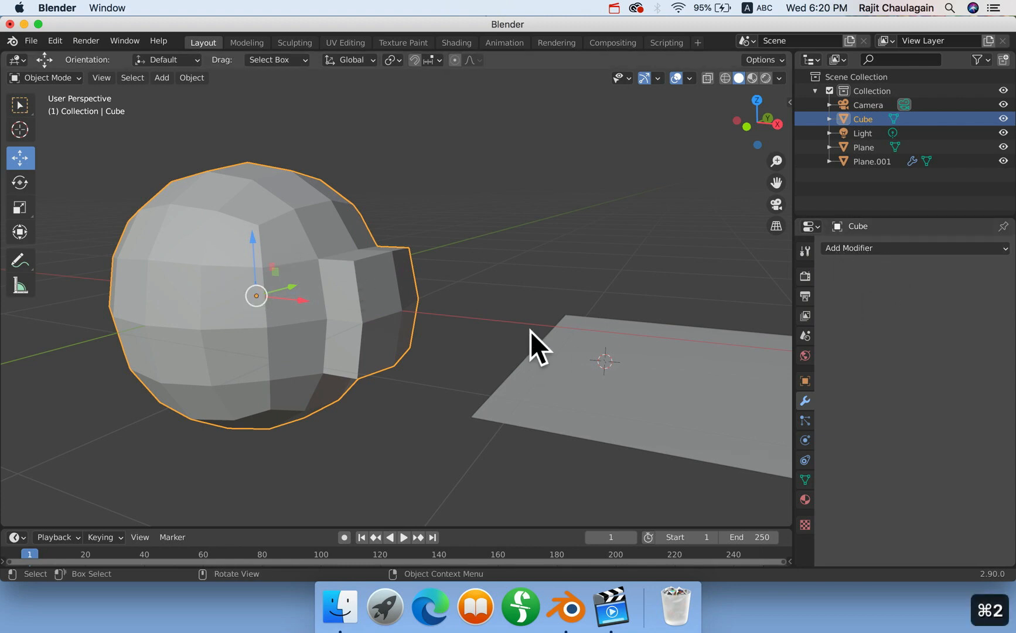
{"action": "key", "text": "super+2"}
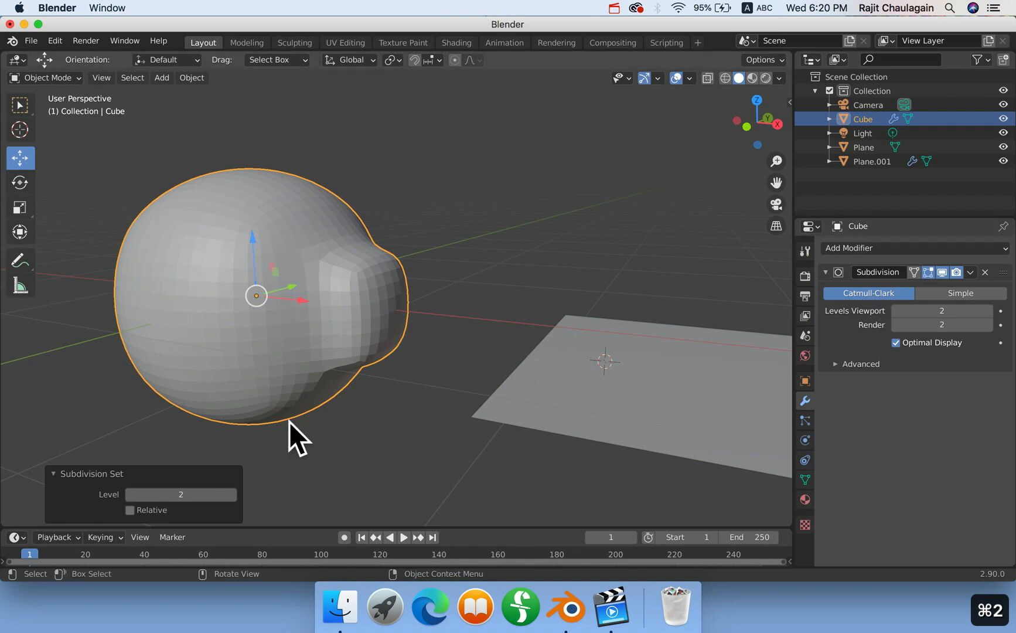
{"action": "scroll", "coordinate": [291, 416], "scroll_direction": "up", "scroll_amount": 1}
{"action": "middle_click_drag", "start_coordinate": [291, 416], "coordinate": [306, 407]}
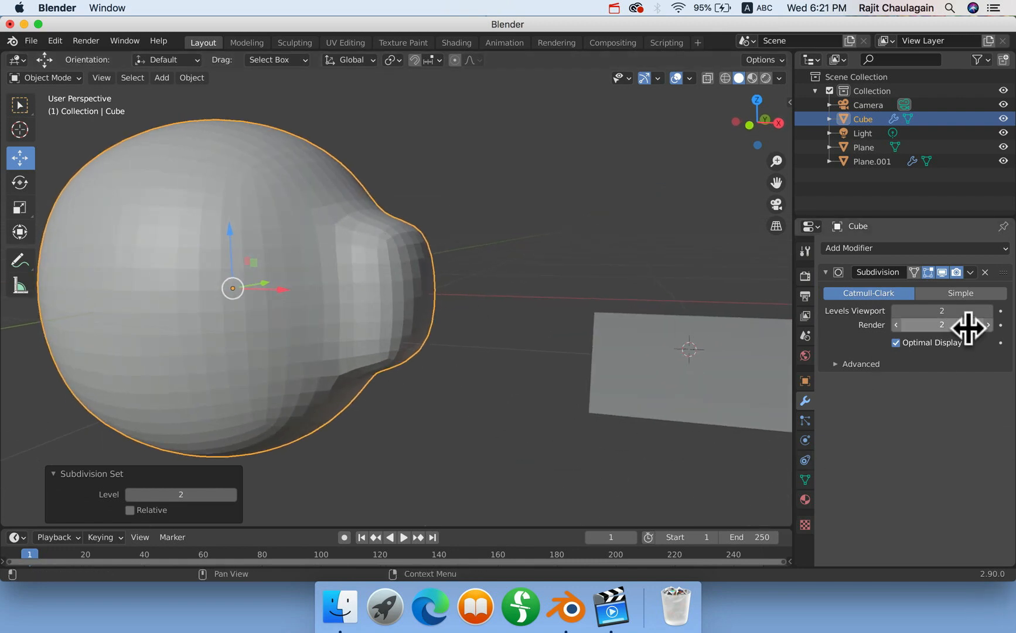
In Edit Mode, move the protrusion's upper front vertical edge slightly along the negative X axis.
{"action": "key", "text": "Tab"}
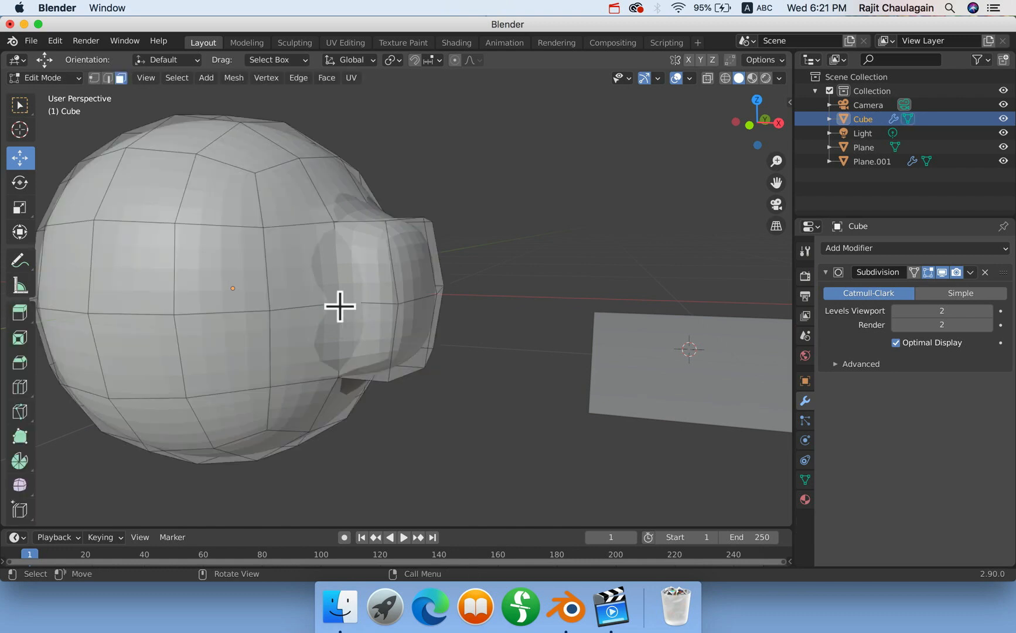
{"action": "left_click", "coordinate": [390, 262]}
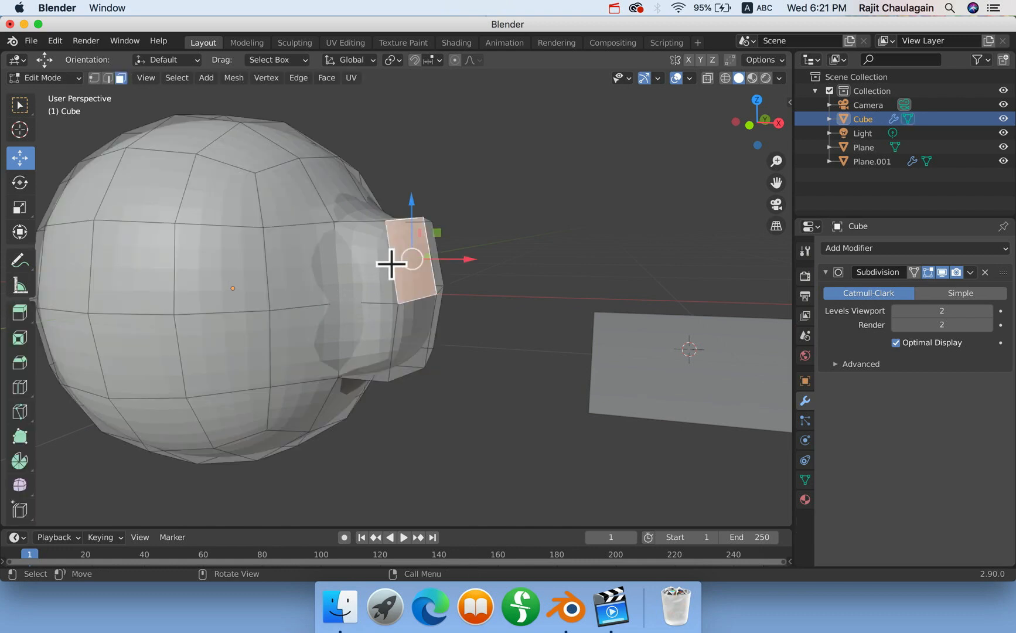
{"action": "key", "text": "2"}
{"action": "left_click", "coordinate": [391, 262]}
{"action": "key", "text": "g"}
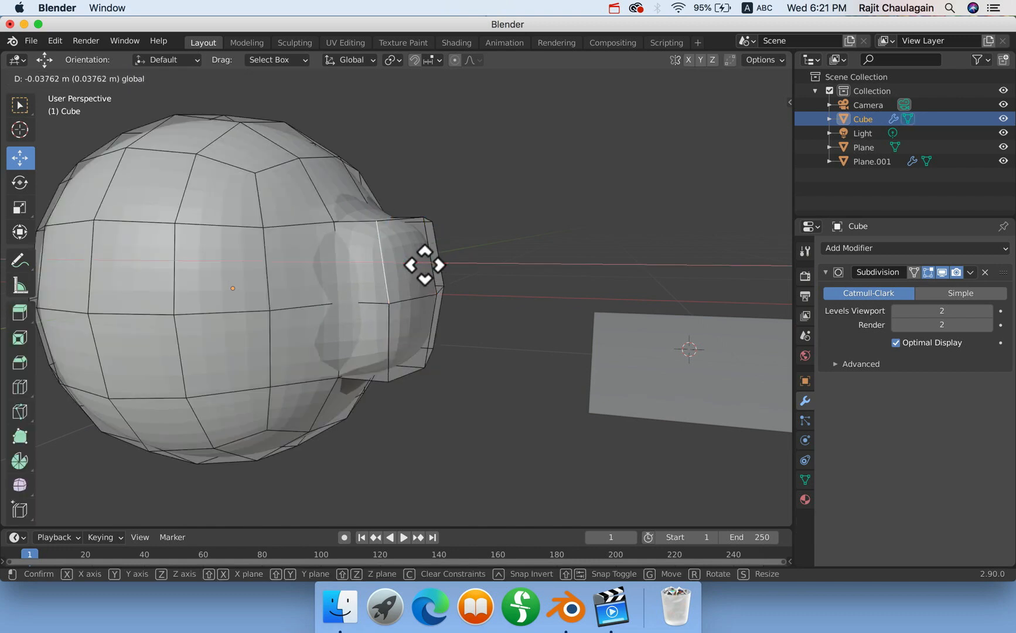
{"action": "left_click", "coordinate": [404, 275]}
Move the protrusion's lower front vertical edge -0.050692 m along X and 0.091067 m along Y.
{"action": "middle_click_drag", "start_coordinate": [385, 306], "coordinate": [331, 331]}
{"action": "left_click", "coordinate": [439, 329]}
{"action": "key", "text": "g"}
{"action": "left_click", "coordinate": [430, 343]}
{"action": "key", "text": "g"}
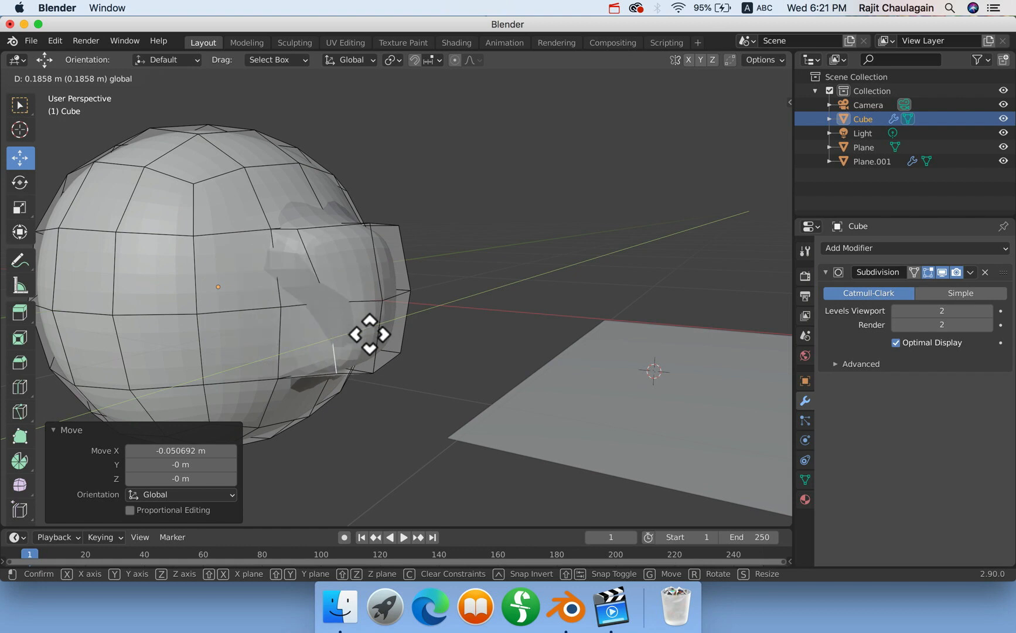
{"action": "left_click", "coordinate": [351, 336]}
Move the upper vertical edge of the protrusion 0.063831 m along Y and clear the selection.
{"action": "left_click", "coordinate": [308, 258]}
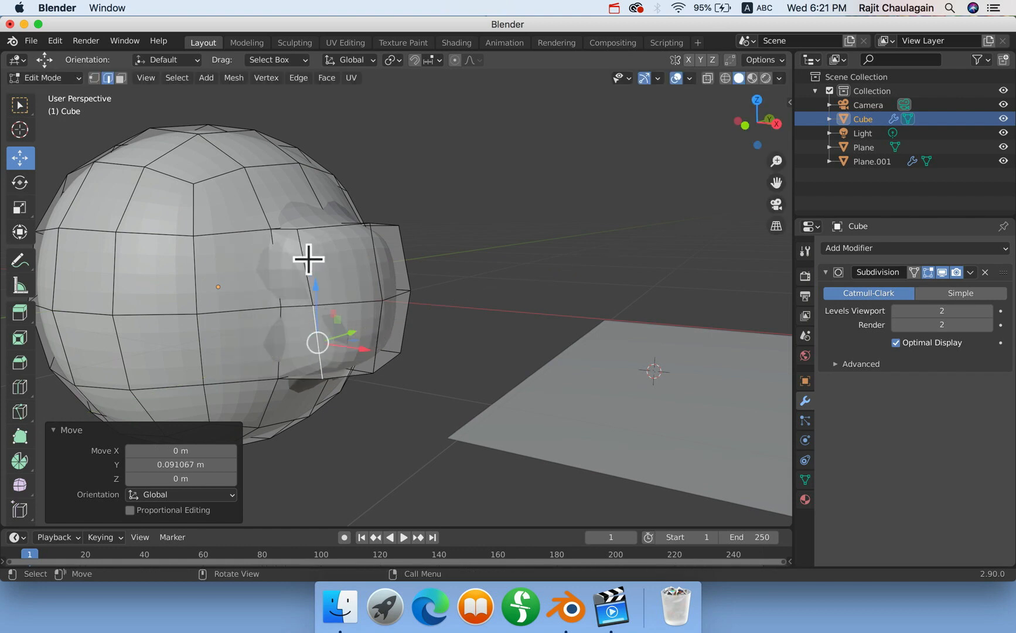
{"action": "key", "text": "g"}
{"action": "key", "text": "y"}
{"action": "left_click", "coordinate": [347, 263]}
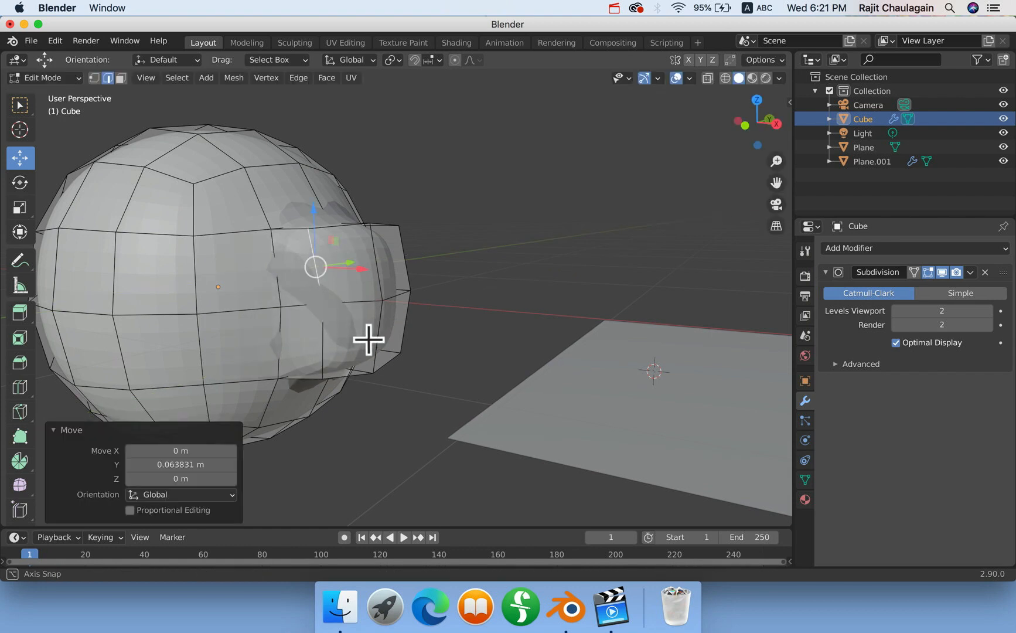
{"action": "middle_click_drag", "start_coordinate": [367, 340], "coordinate": [379, 339]}
{"action": "left_click", "coordinate": [510, 227]}
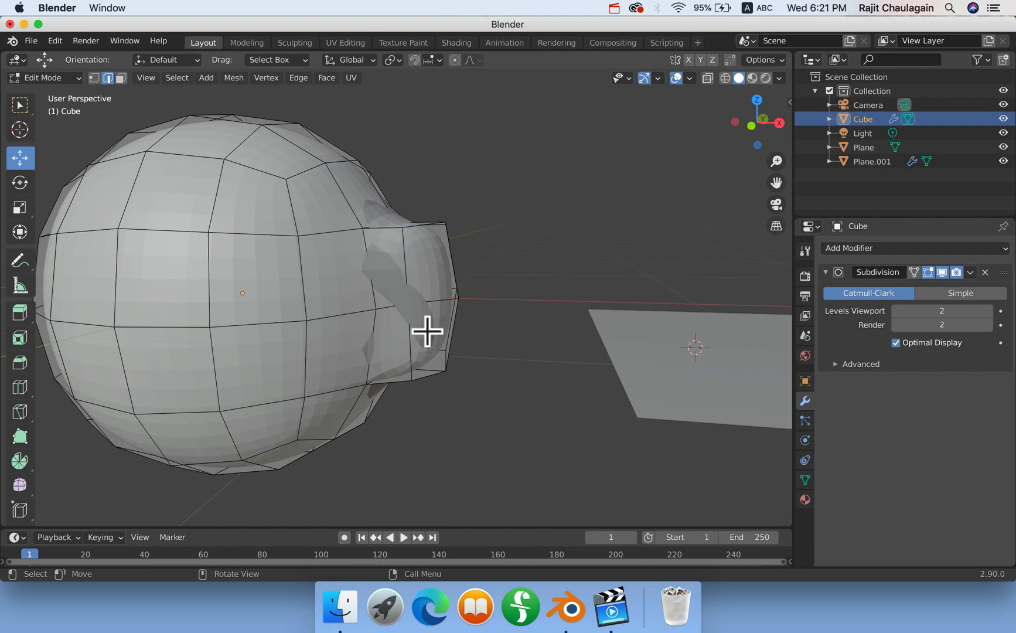
Shade the cube smooth in Object Mode and compare its surface up close with its Edit Mode mesh.
{"action": "scroll", "coordinate": [427, 331], "scroll_direction": "up", "scroll_amount": 4}
{"action": "middle_click_drag", "start_coordinate": [422, 320], "coordinate": [406, 349]}
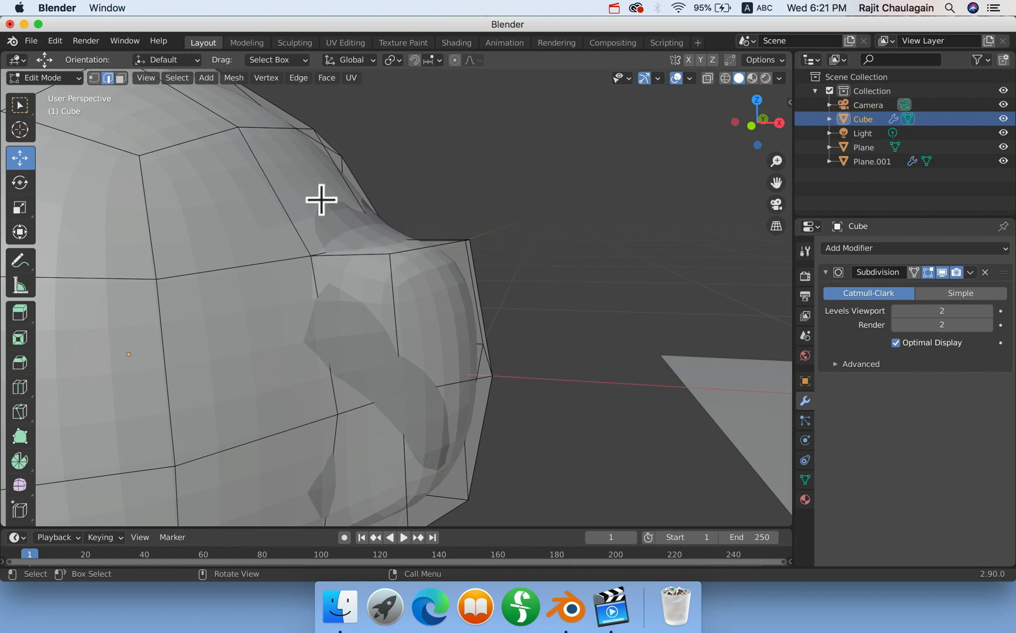
{"action": "scroll", "coordinate": [398, 280], "scroll_direction": "down", "scroll_amount": 1}
{"action": "scroll", "coordinate": [398, 281], "scroll_direction": "down", "scroll_amount": 4}
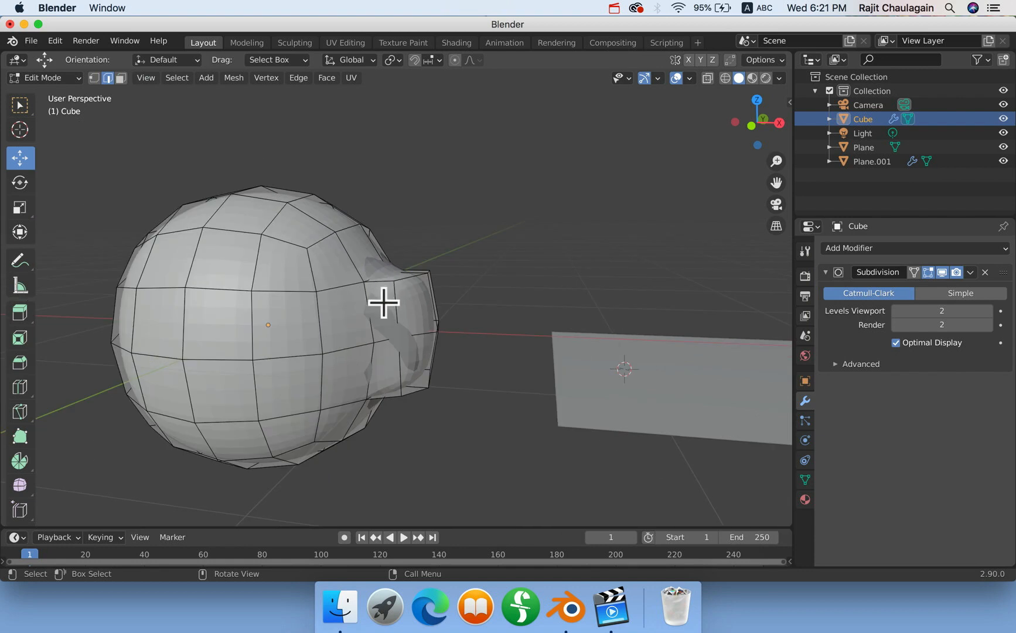
{"action": "key", "text": "Tab"}
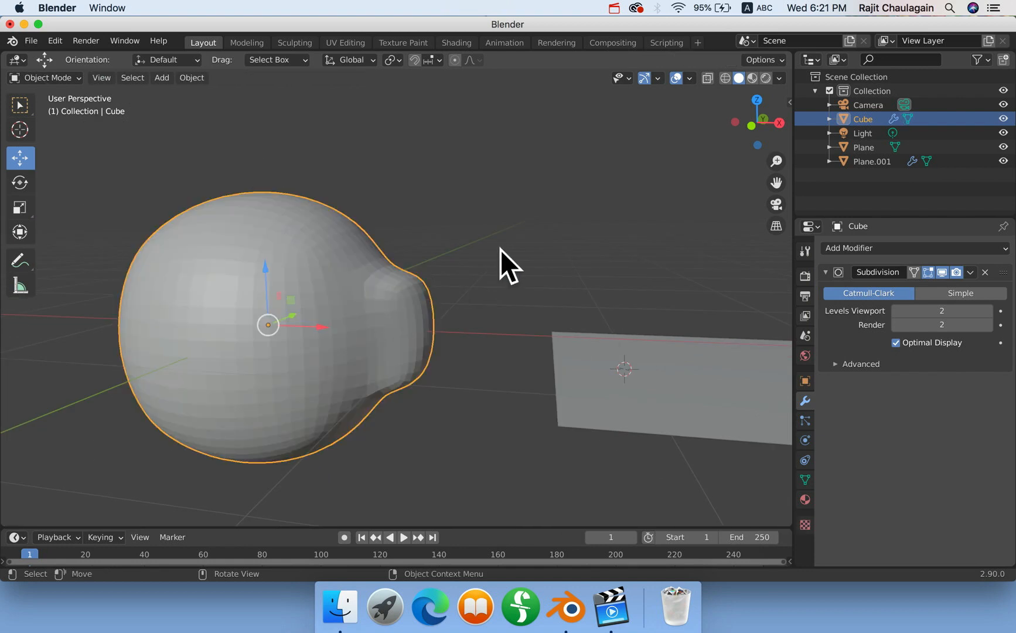
{"action": "right_click", "coordinate": [290, 240]}
{"action": "left_click", "coordinate": [289, 236]}
{"action": "middle_click_drag", "start_coordinate": [336, 306], "coordinate": [404, 316]}
{"action": "scroll", "coordinate": [384, 326], "scroll_direction": "up", "scroll_amount": 4}
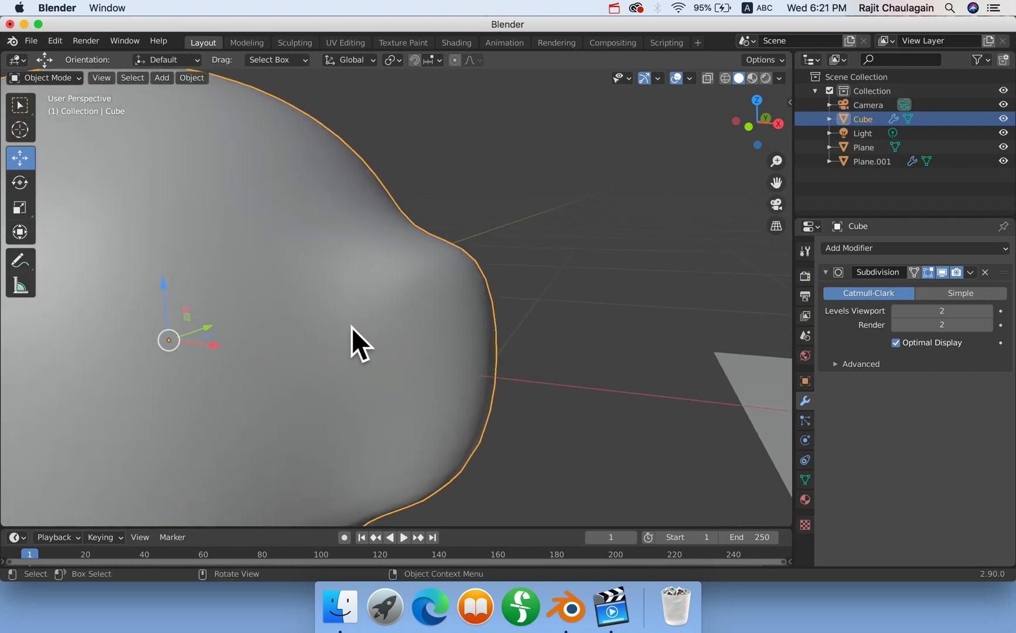
{"action": "key", "text": "Tab"}
{"action": "scroll", "coordinate": [334, 326], "scroll_direction": "down", "scroll_amount": 4}
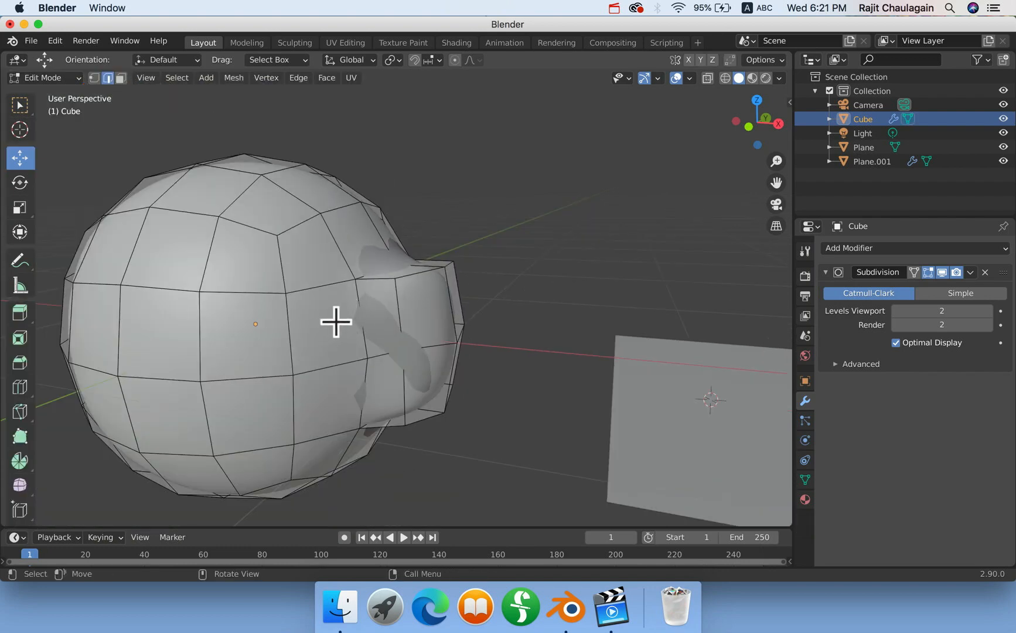
{"action": "key", "text": "Tab"}
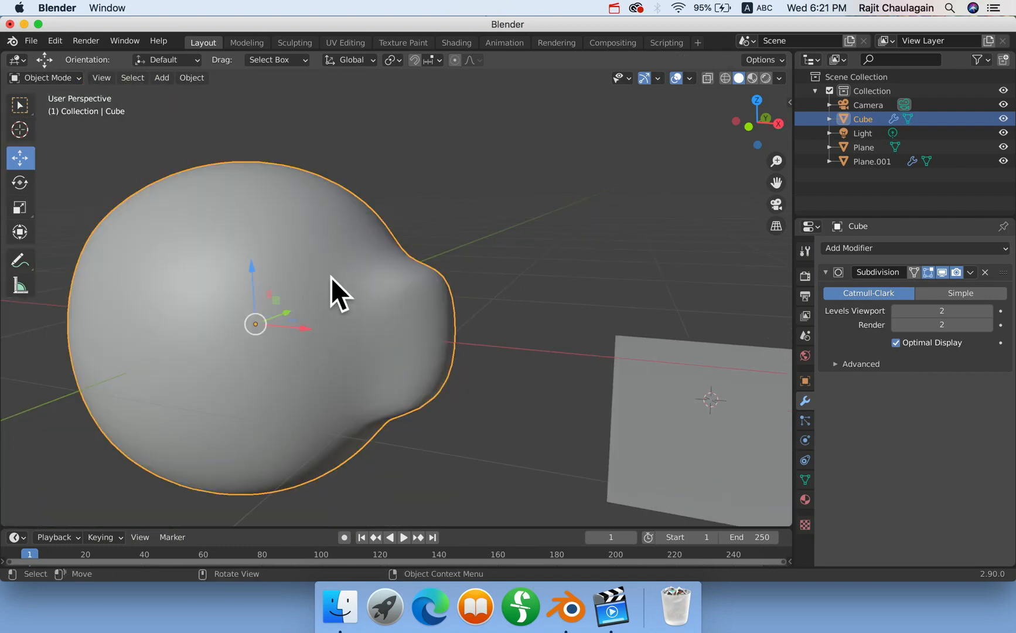
Shade the cube flat in Object Mode and inspect its faceted surface around the protrusion.
{"action": "scroll", "coordinate": [328, 287], "scroll_direction": "up", "scroll_amount": 3}
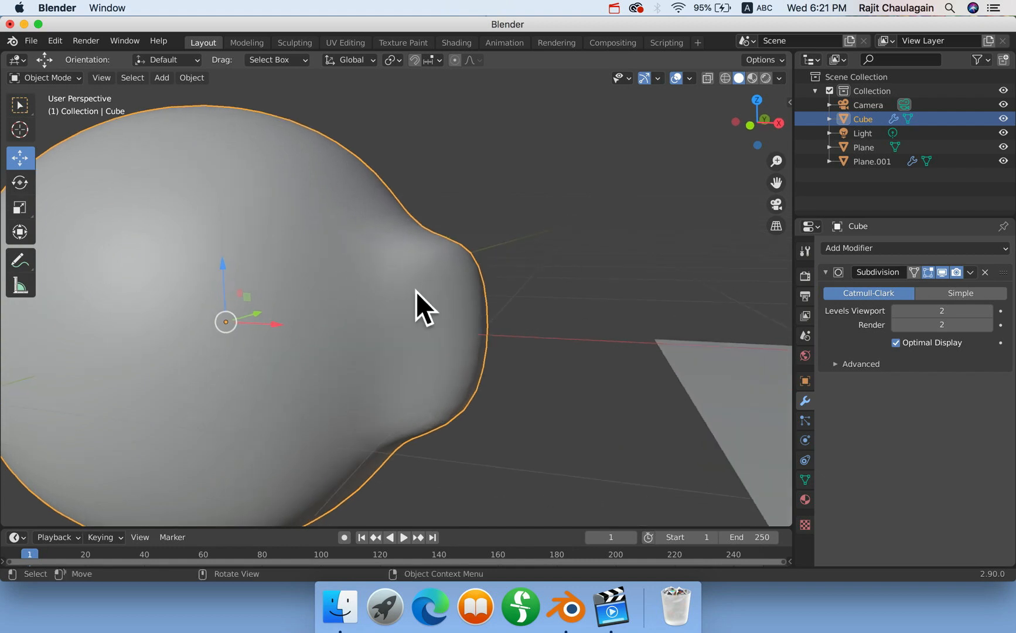
{"action": "middle_click_drag", "start_coordinate": [376, 301], "coordinate": [382, 325], "text": "shift"}
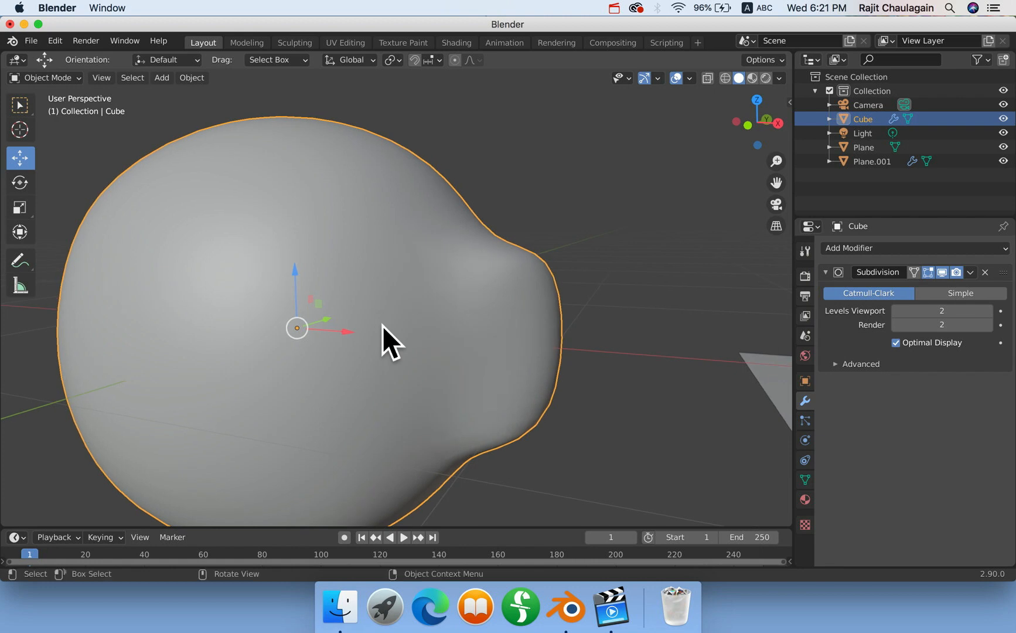
{"action": "key", "text": "Tab"}
{"action": "key", "text": "Tab"}
{"action": "right_click", "coordinate": [352, 200]}
{"action": "left_click", "coordinate": [351, 213]}
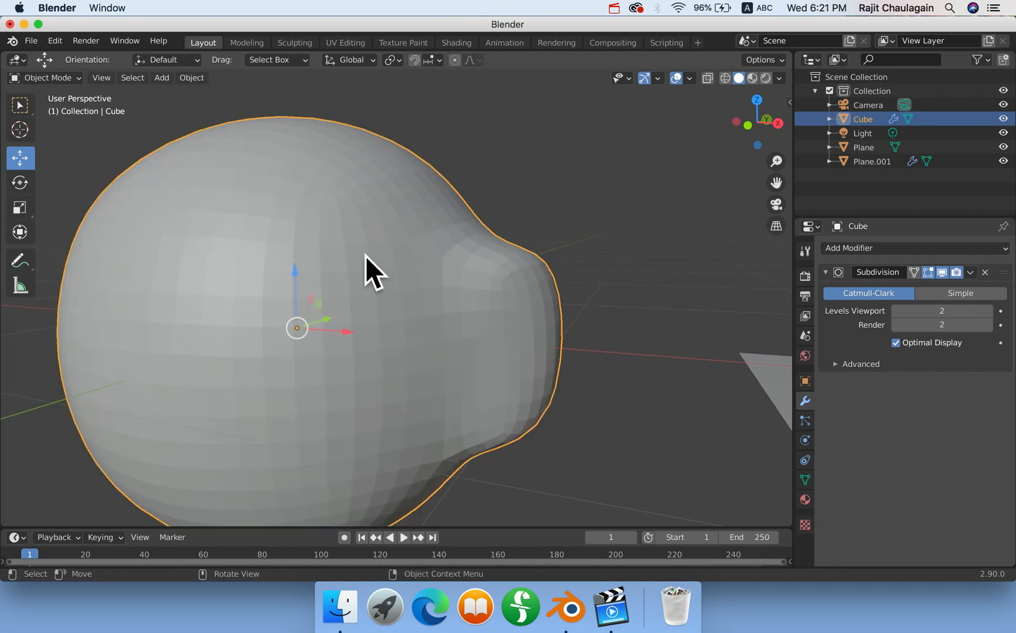
{"action": "scroll", "coordinate": [373, 260], "scroll_direction": "up", "scroll_amount": 3}
{"action": "mouse_move", "coordinate": [382, 263]}
{"action": "middle_mouse_down"}
{"action": "mouse_move", "coordinate": [355, 282]}
{"action": "mouse_move", "coordinate": [388, 298]}
{"action": "mouse_move", "coordinate": [380, 301]}
{"action": "mouse_move", "coordinate": [374, 261]}
{"action": "middle_mouse_up"}
{"action": "scroll", "coordinate": [379, 302], "scroll_direction": "up", "scroll_amount": 3}
{"action": "scroll", "coordinate": [376, 306], "scroll_direction": "down", "scroll_amount": 4}
In Edit Mode, inset two vertically adjacent faces on the side opposite the protrusion by 0.02491 m.
{"action": "key", "text": "Tab"}
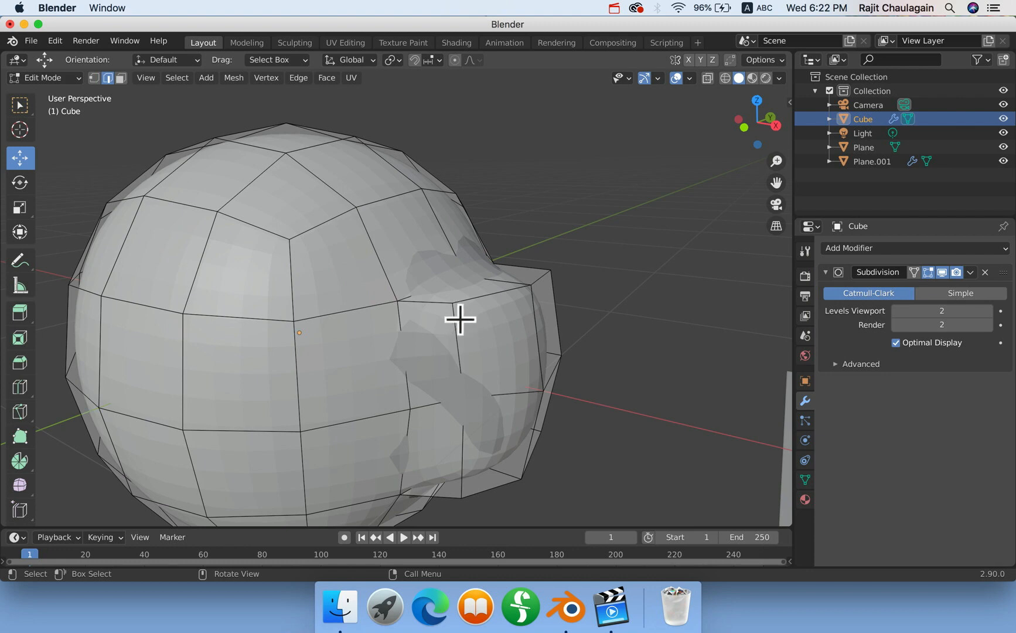
{"action": "middle_click_drag", "start_coordinate": [460, 320], "coordinate": [376, 334]}
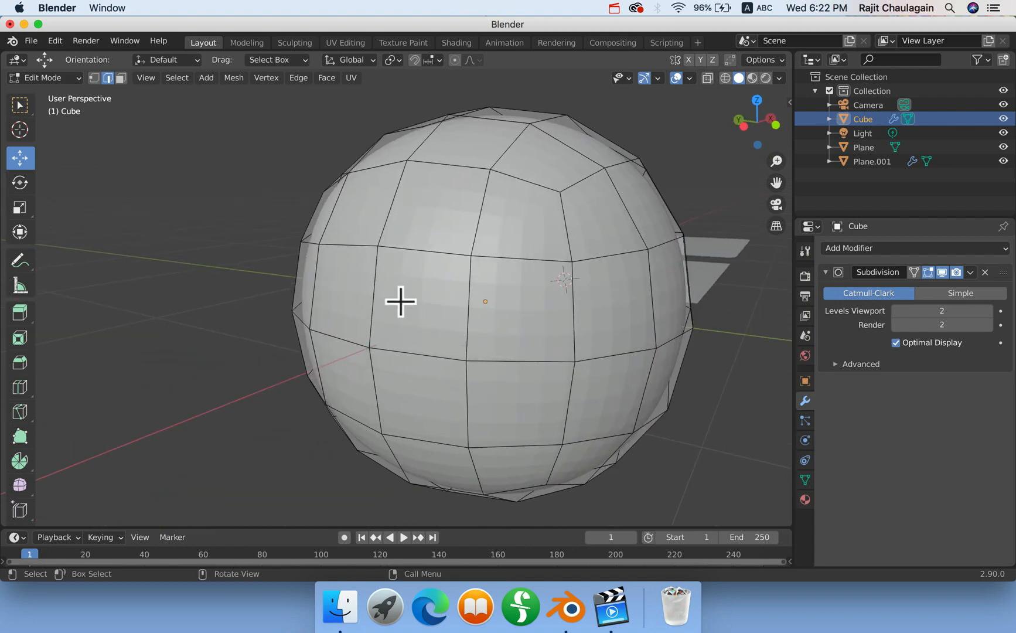
{"action": "key", "text": "3"}
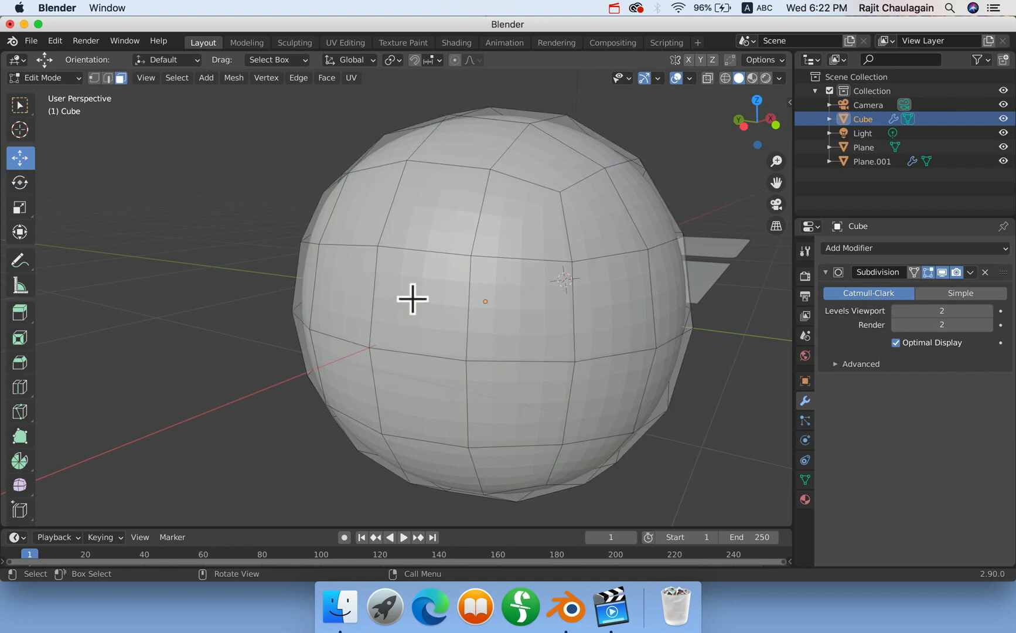
{"action": "left_click", "coordinate": [412, 298]}
{"action": "left_click", "coordinate": [418, 393], "text": "shift"}
{"action": "middle_click_drag", "start_coordinate": [417, 392], "coordinate": [418, 390]}
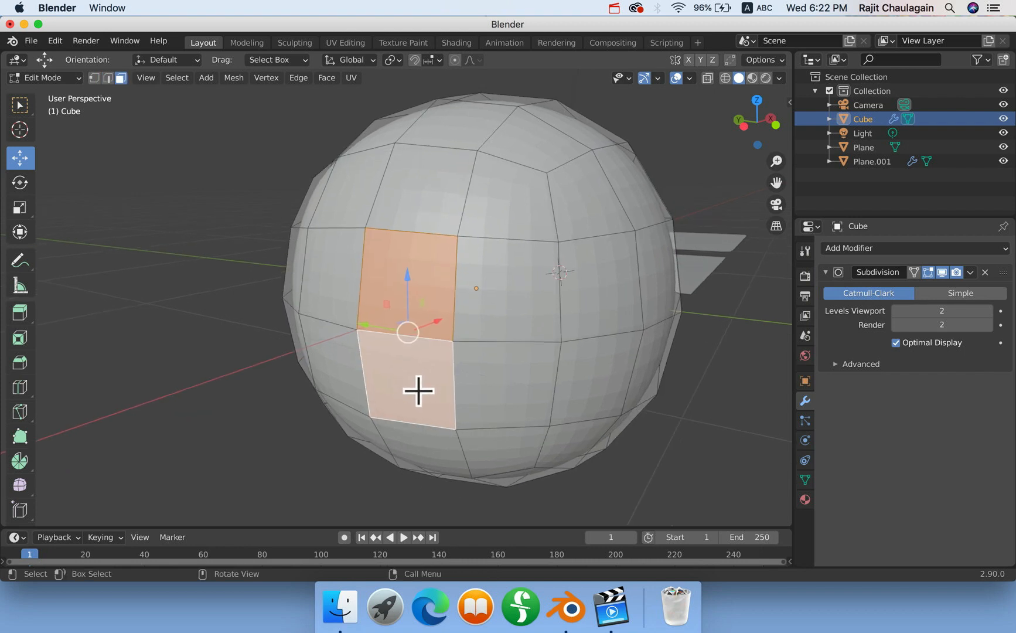
{"action": "key", "text": "i"}
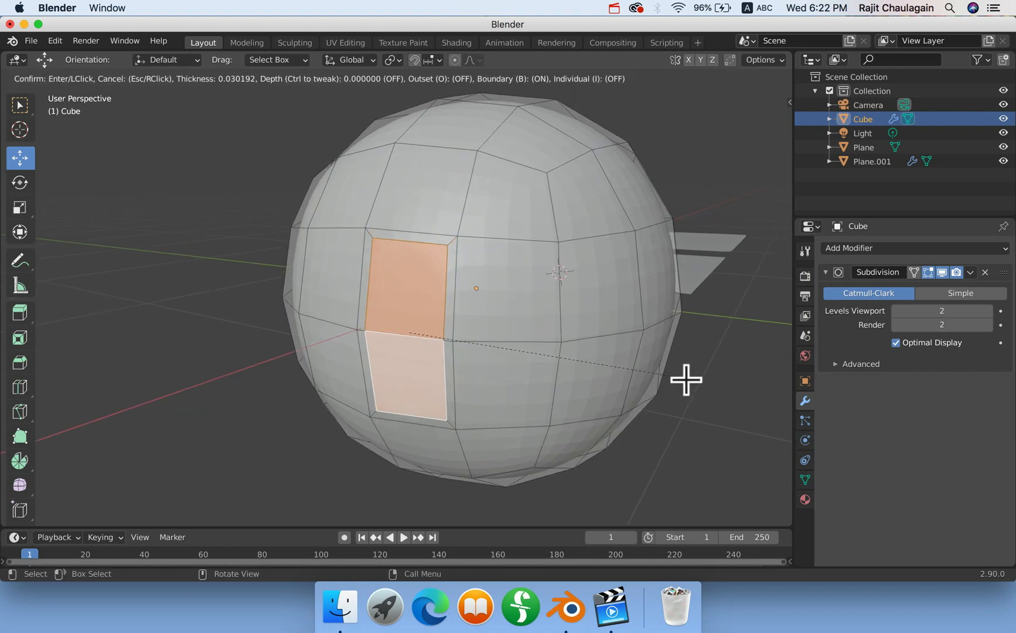
{"action": "left_click", "coordinate": [685, 379]}
Extrude the two inset faces outward 0.20315 m along their normal.
{"action": "middle_click_drag", "start_coordinate": [551, 375], "coordinate": [552, 374]}
{"action": "key", "text": "e"}
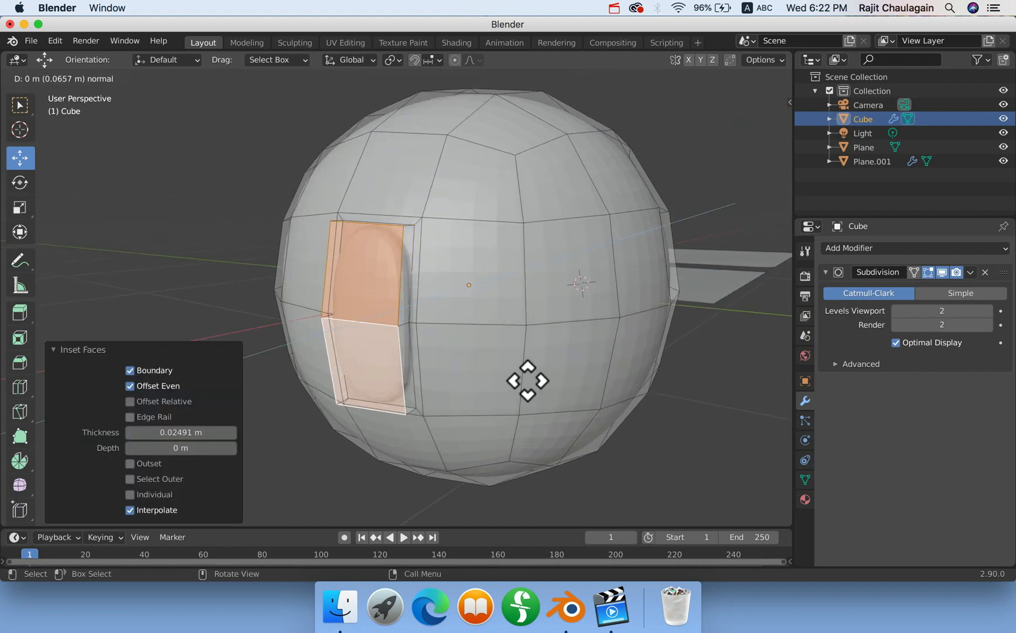
{"action": "left_click", "coordinate": [507, 387]}
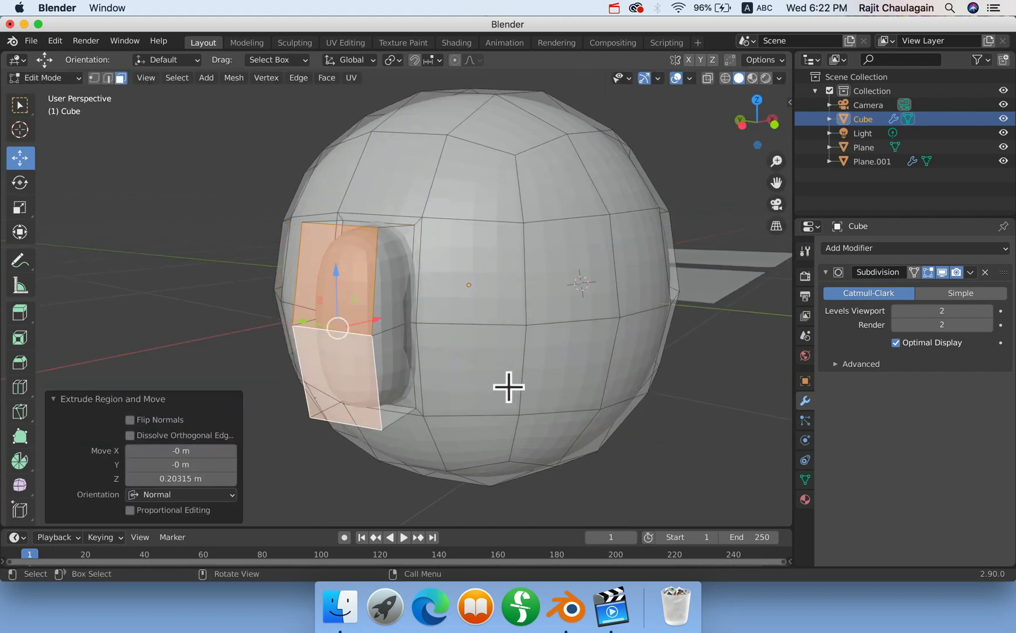
{"action": "middle_click_drag", "start_coordinate": [507, 388], "coordinate": [492, 394]}
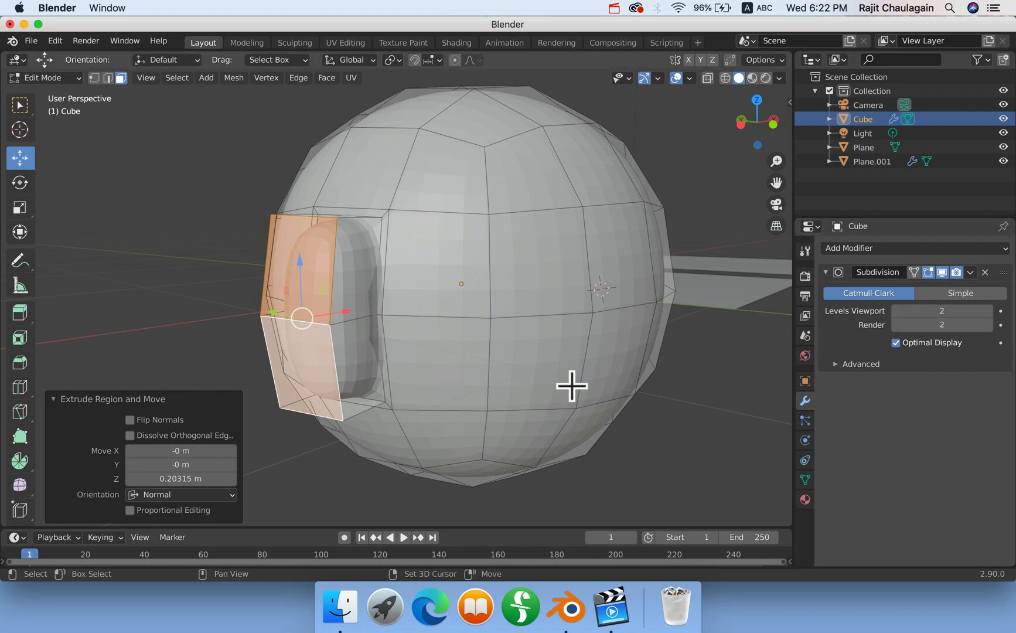
{"action": "middle_click_drag", "start_coordinate": [571, 385], "coordinate": [600, 382]}
{"action": "scroll", "coordinate": [506, 383], "scroll_direction": "up", "scroll_amount": 2}
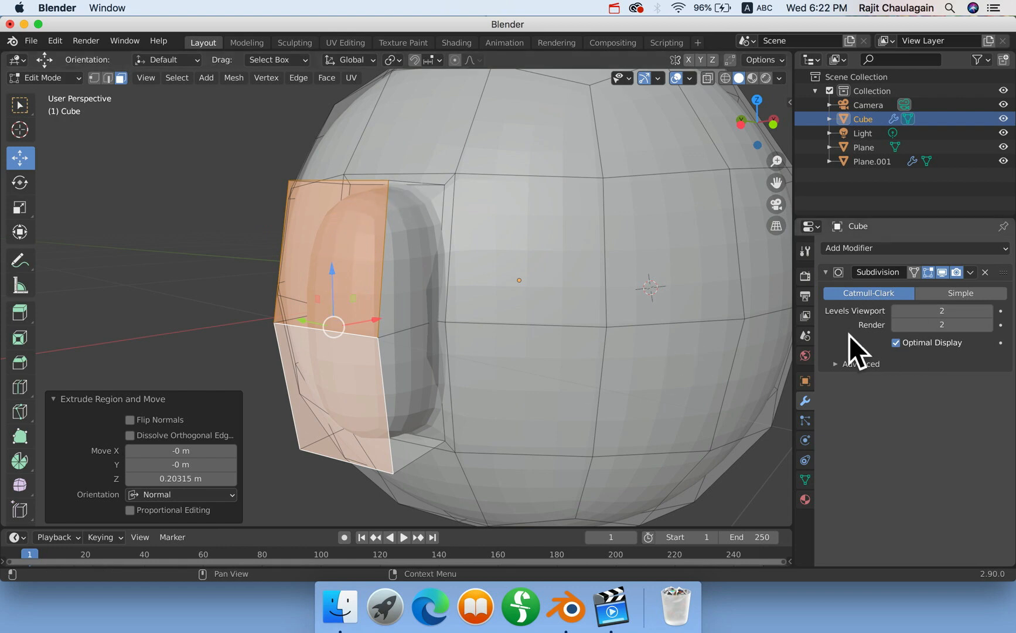
Lower the Subdivision modifier's viewport levels to 0 to examine the base mesh, and restore them to 2.
{"action": "left_click", "coordinate": [899, 311]}
{"action": "left_click", "coordinate": [898, 312]}
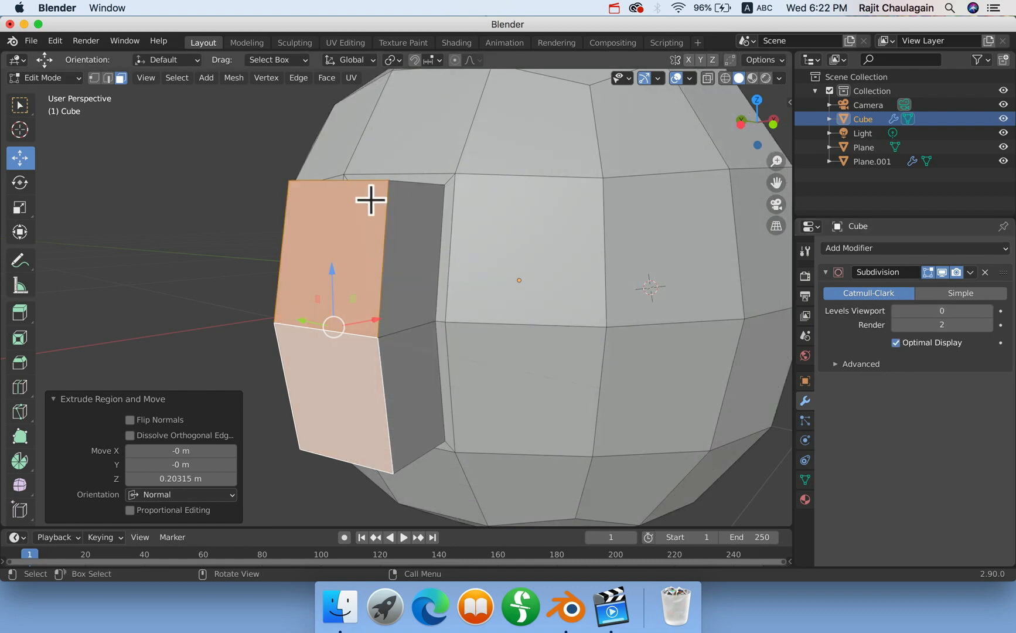
{"action": "scroll", "coordinate": [352, 210], "scroll_direction": "down", "scroll_amount": 1}
{"action": "scroll", "coordinate": [360, 265], "scroll_direction": "down", "scroll_amount": 4}
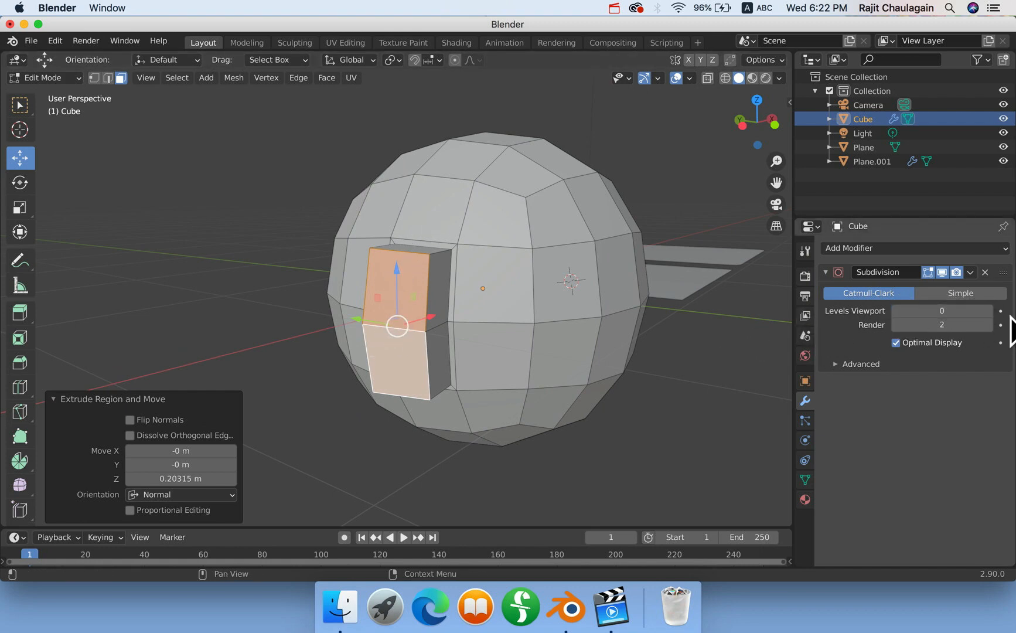
{"action": "left_click", "coordinate": [988, 311]}
{"action": "left_click", "coordinate": [988, 311]}
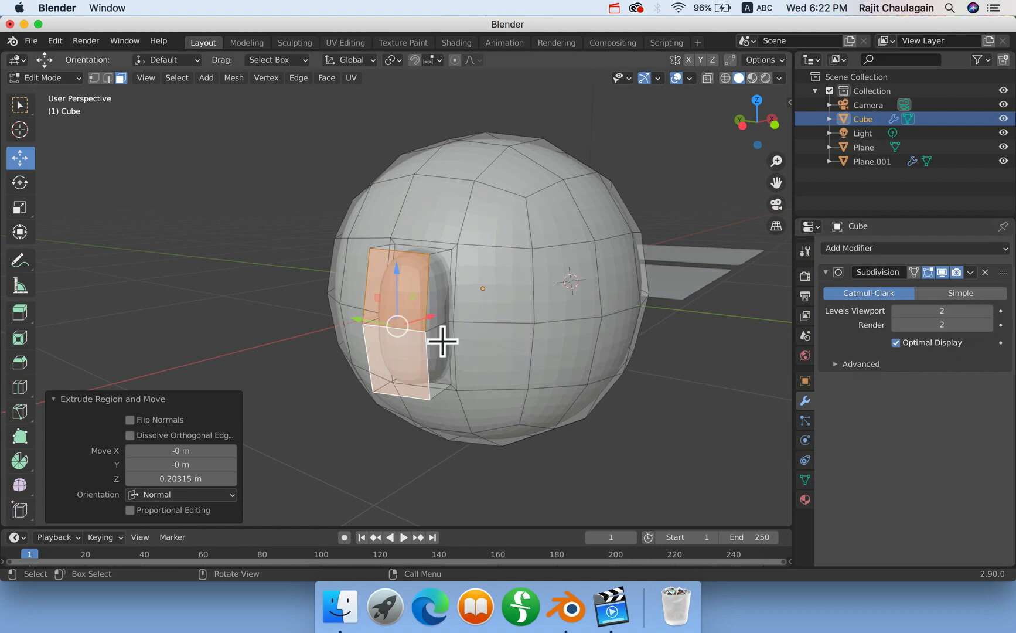
{"action": "scroll", "coordinate": [443, 342], "scroll_direction": "up", "scroll_amount": 3}
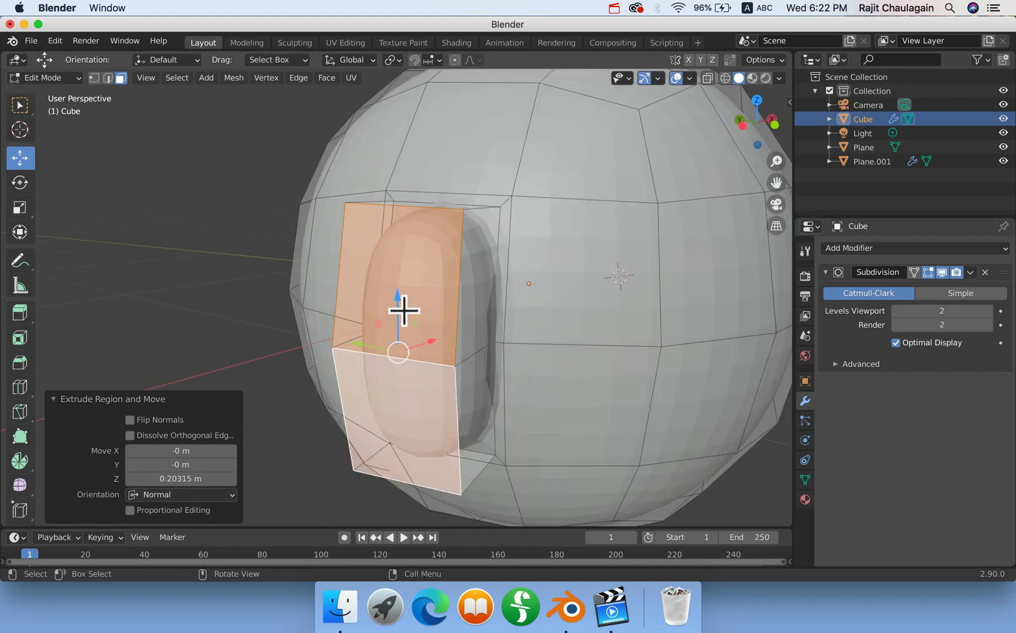
{"action": "middle_click_drag", "start_coordinate": [415, 306], "coordinate": [423, 303]}
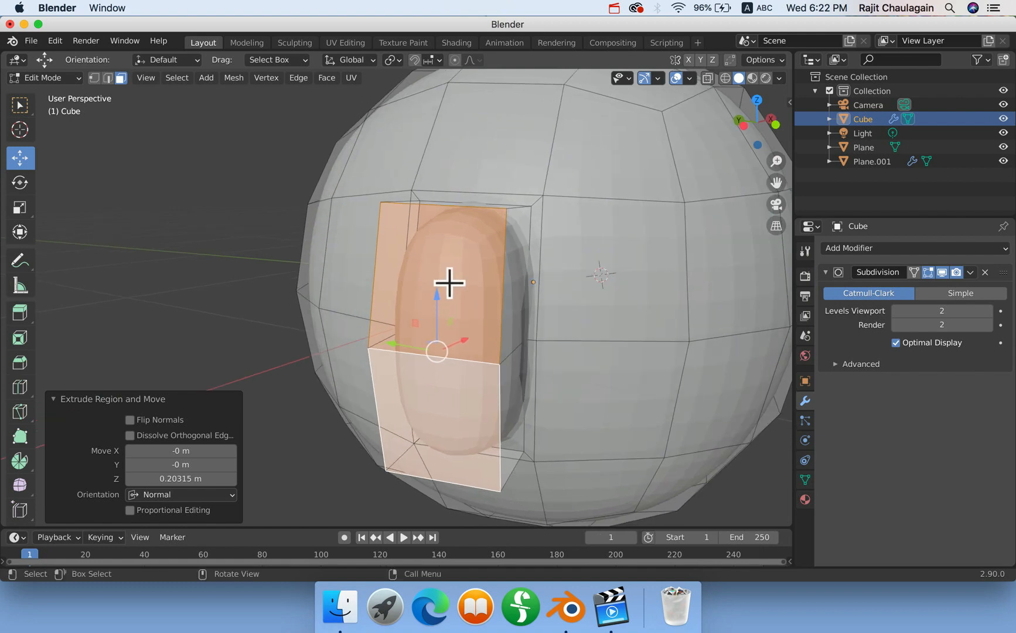
{"action": "key", "text": "e"}
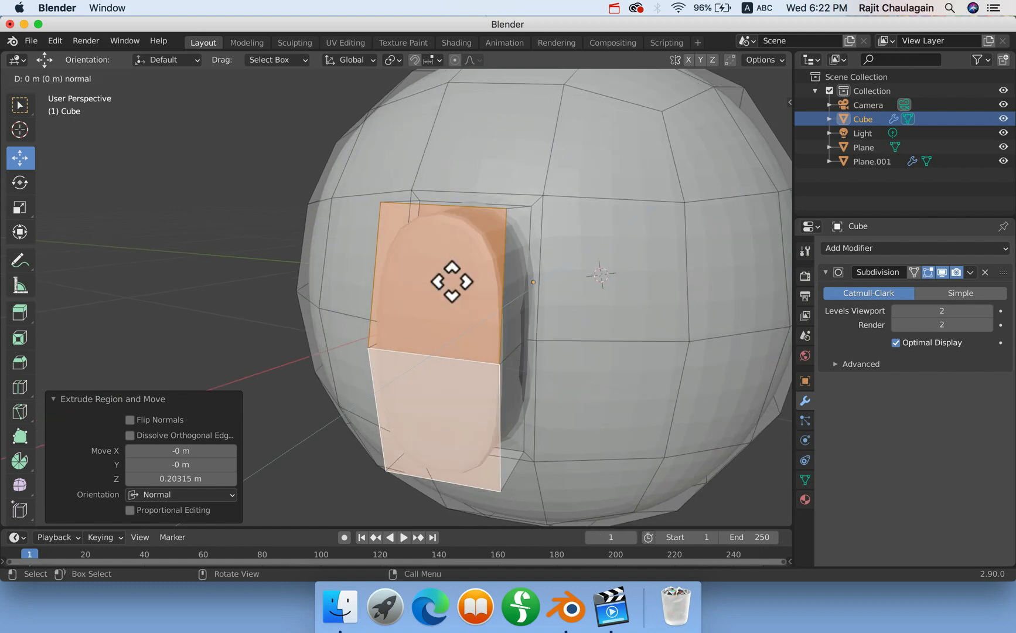
{"action": "left_click", "coordinate": [446, 282]}
{"action": "key", "text": "super+z"}
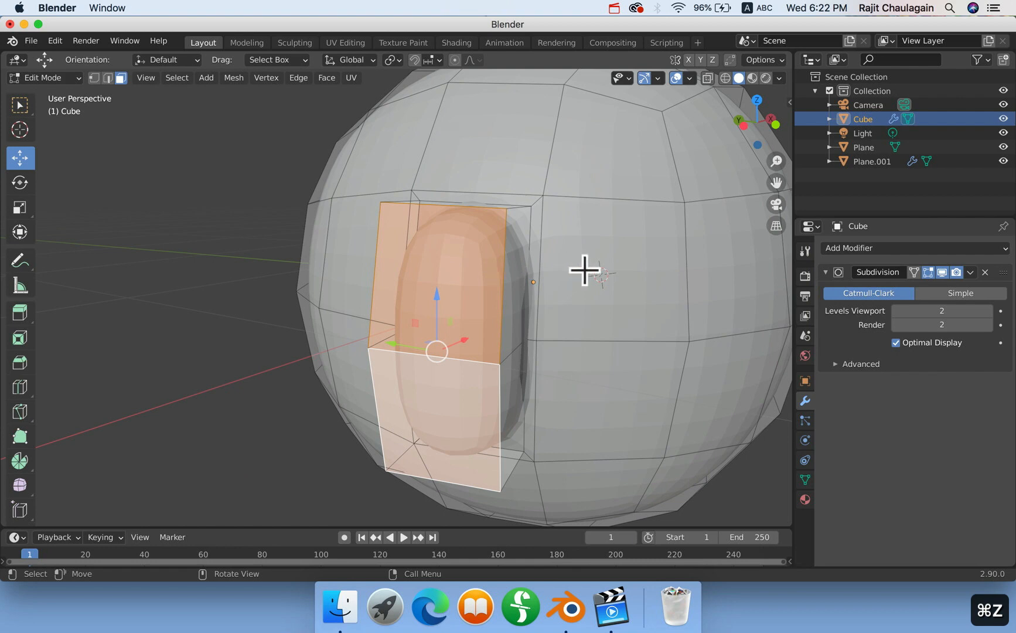
Inset the extrusion's two end faces by 0.03167 m and extrude them inward by -0.10786 m to form a recess.
{"action": "key", "text": "i"}
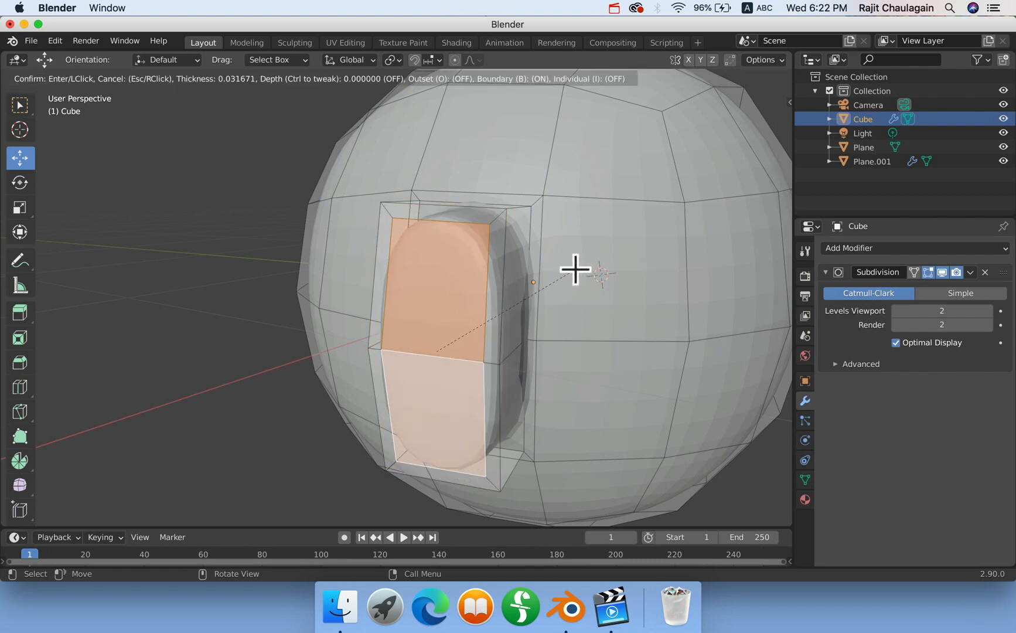
{"action": "left_click", "coordinate": [575, 269]}
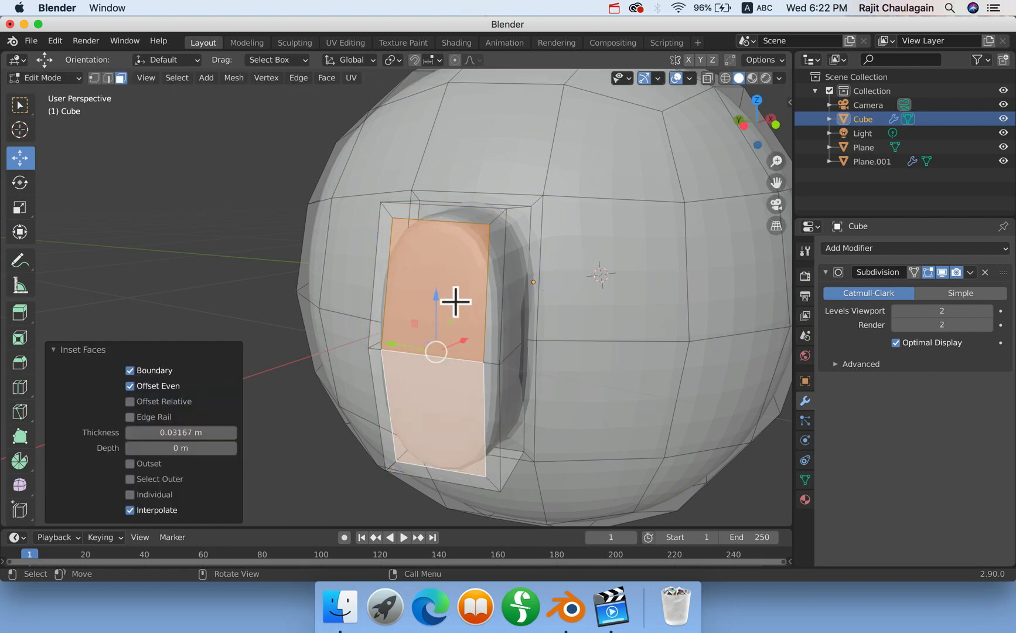
{"action": "key", "text": "e"}
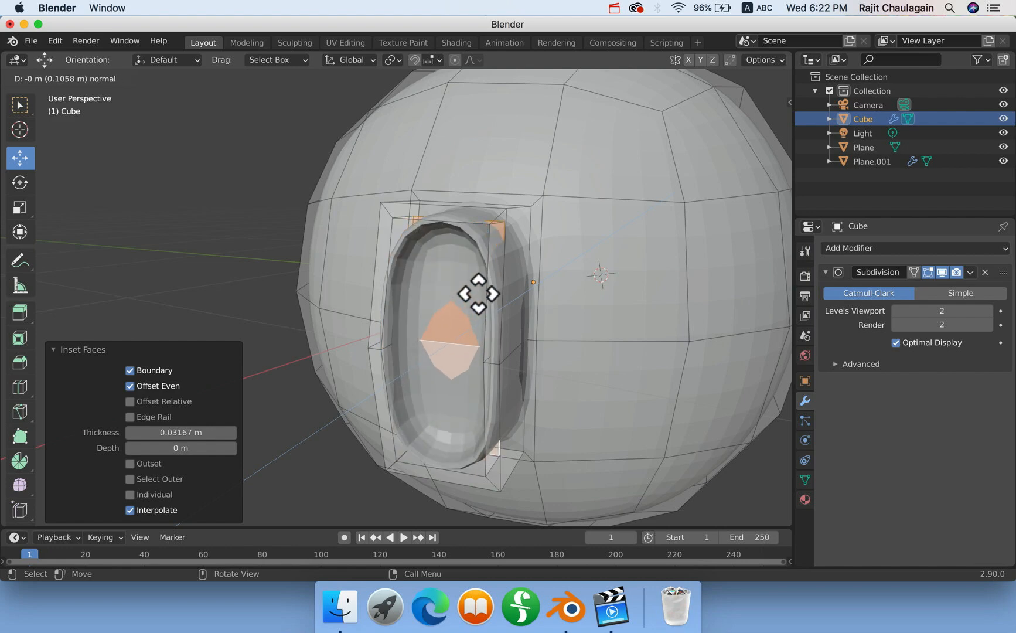
{"action": "left_click", "coordinate": [472, 315]}
{"action": "middle_click_drag", "start_coordinate": [472, 315], "coordinate": [542, 240]}
{"action": "scroll", "coordinate": [562, 324], "scroll_direction": "down", "scroll_amount": 2}
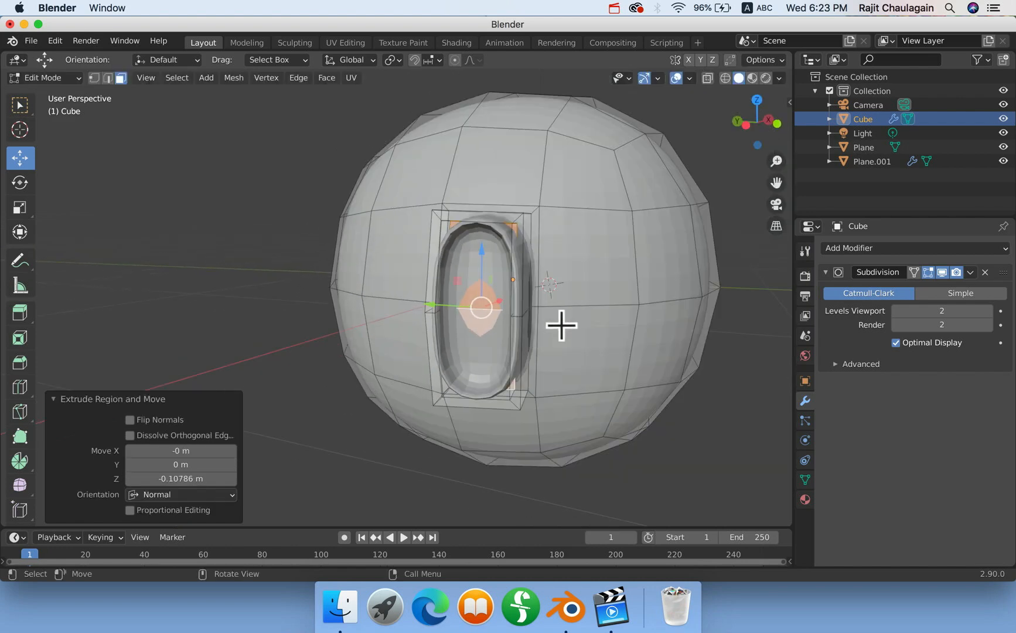
{"action": "middle_click_drag", "start_coordinate": [544, 324], "coordinate": [524, 326]}
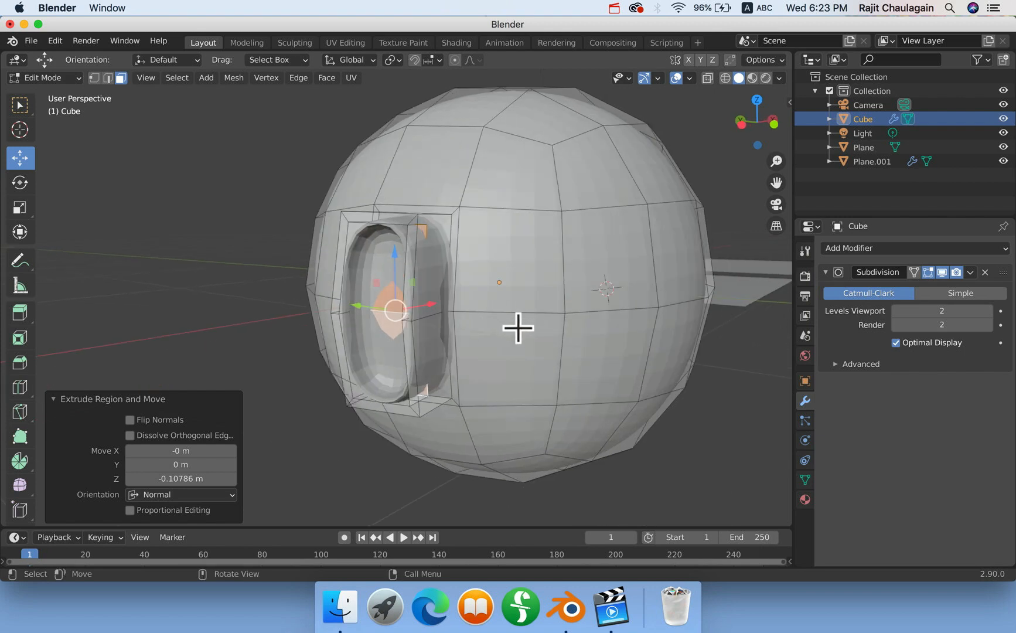
Return to Object Mode, shade the cube smooth and inspect it with the new recessed extrusion from several sides.
{"action": "key", "text": "Tab"}
{"action": "scroll", "coordinate": [513, 323], "scroll_direction": "down", "scroll_amount": 2}
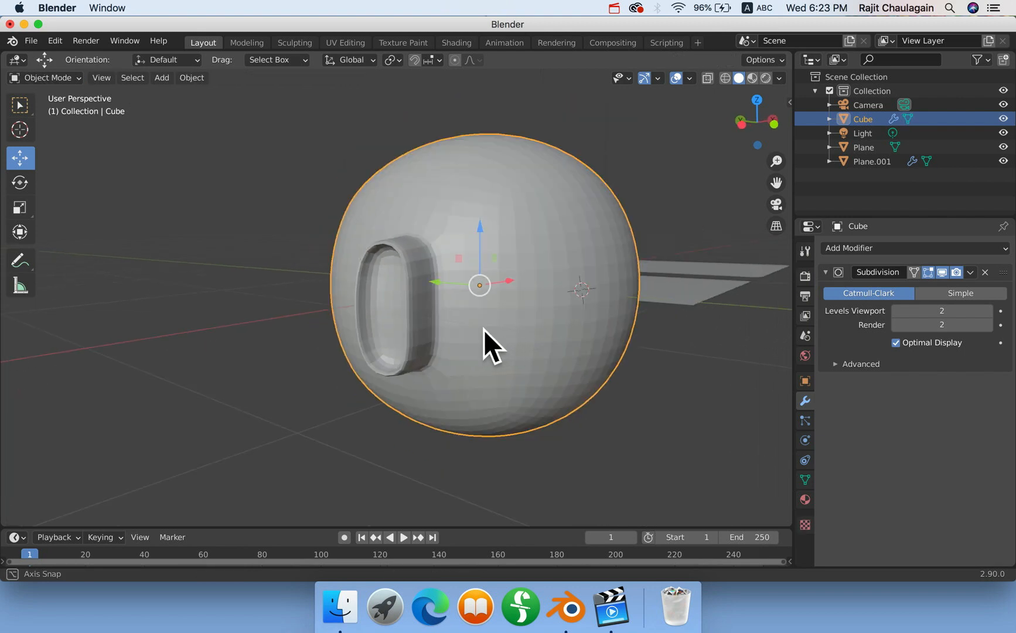
{"action": "middle_click_drag", "start_coordinate": [483, 329], "coordinate": [480, 331]}
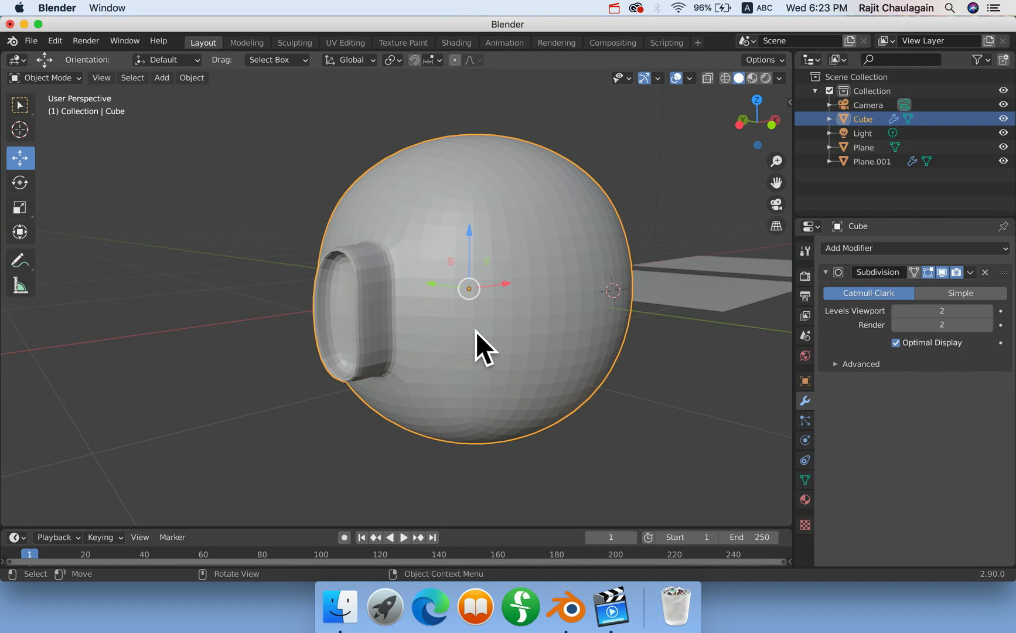
{"action": "middle_click_drag", "start_coordinate": [448, 346], "coordinate": [426, 347], "text": "shift"}
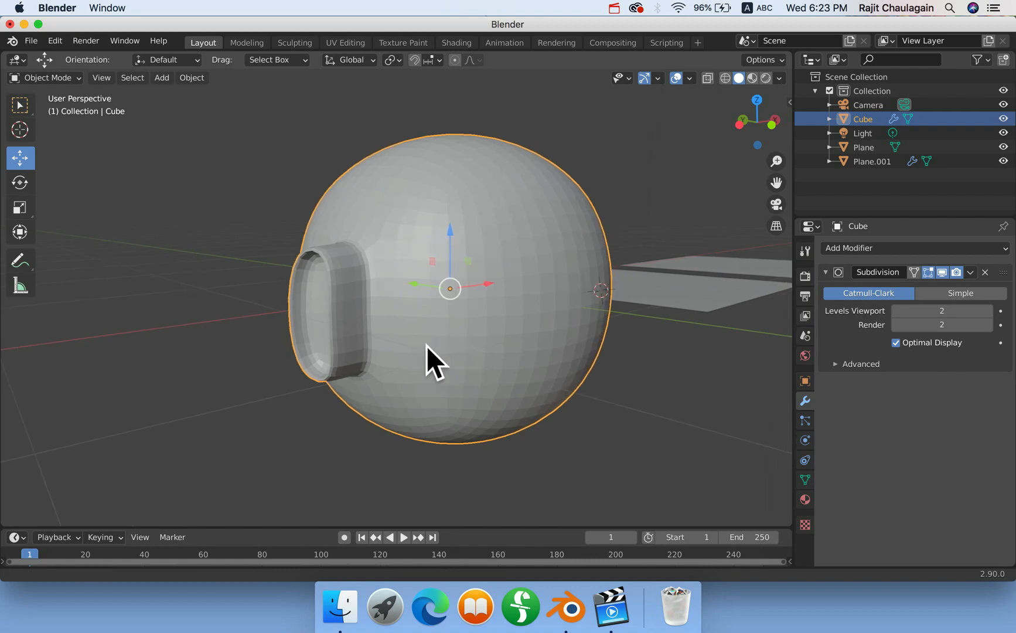
{"action": "middle_click_drag", "start_coordinate": [510, 353], "coordinate": [491, 353]}
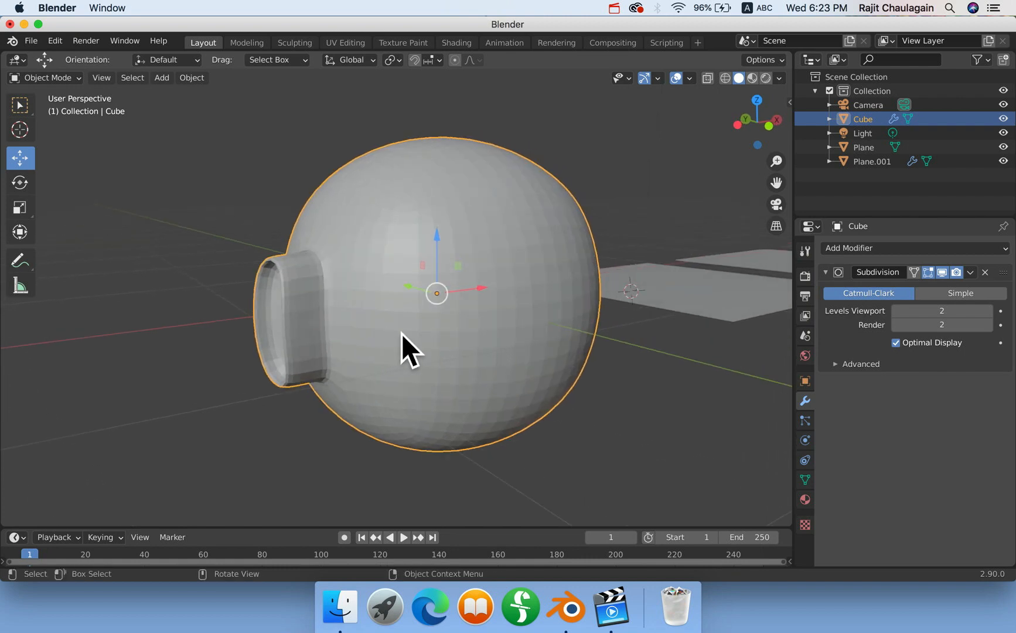
{"action": "right_click", "coordinate": [389, 322]}
{"action": "left_click", "coordinate": [390, 307]}
{"action": "middle_click_drag", "start_coordinate": [335, 342], "coordinate": [302, 254]}
{"action": "scroll", "coordinate": [319, 309], "scroll_direction": "down", "scroll_amount": 3}
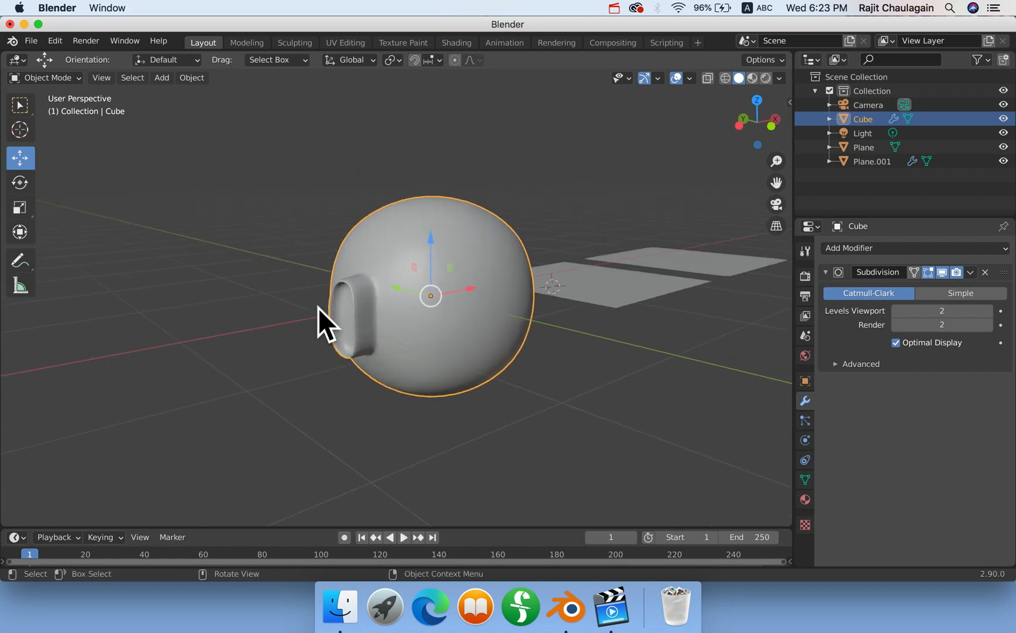
{"action": "scroll", "coordinate": [318, 308], "scroll_direction": "up", "scroll_amount": 3}
{"action": "middle_click_drag", "start_coordinate": [319, 308], "coordinate": [461, 375]}
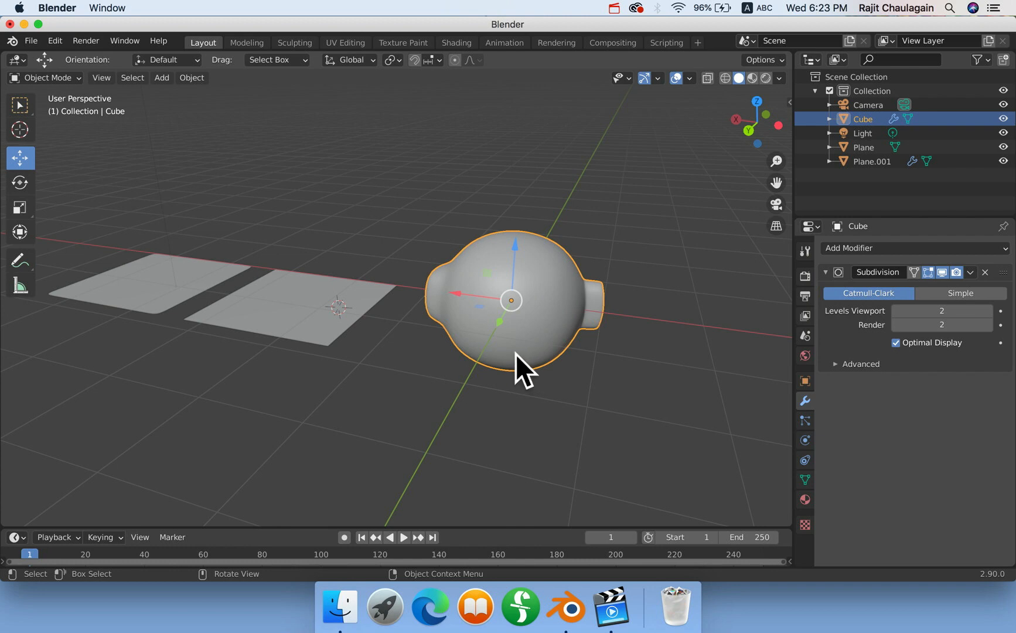
Collapse the Subdivision modifier's settings, and try a Mirror modifier on the X axis below it before removing it.
{"action": "left_click", "coordinate": [827, 273]}
{"action": "mouse_move", "coordinate": [1003, 273]}
{"action": "left_mouse_down"}
{"action": "mouse_move", "coordinate": [1001, 383]}
{"action": "mouse_move", "coordinate": [996, 273]}
{"action": "left_mouse_up"}
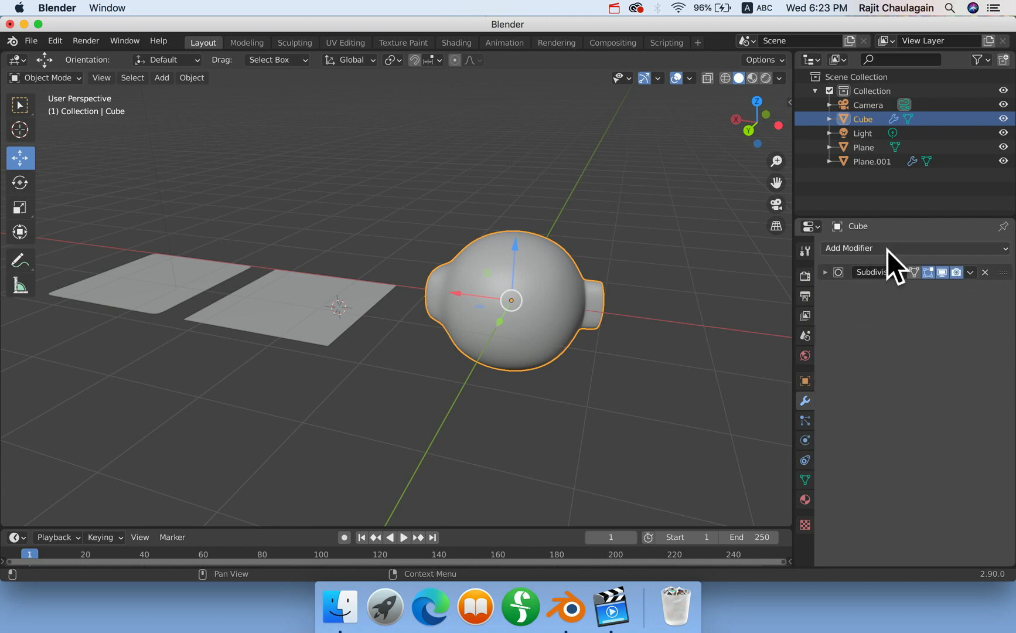
{"action": "left_click", "coordinate": [977, 250]}
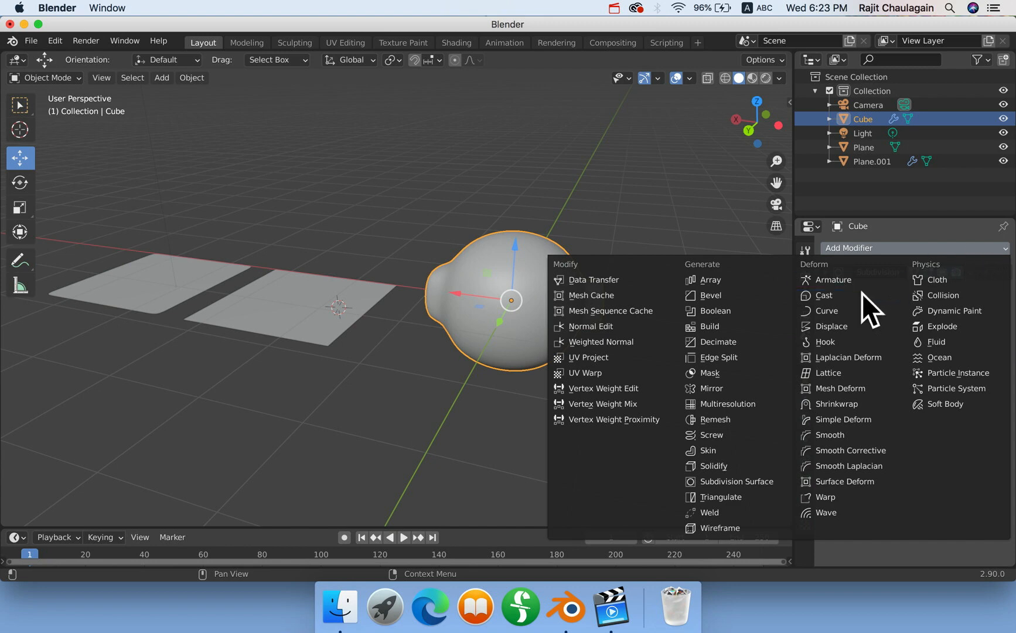
{"action": "left_click", "coordinate": [719, 389]}
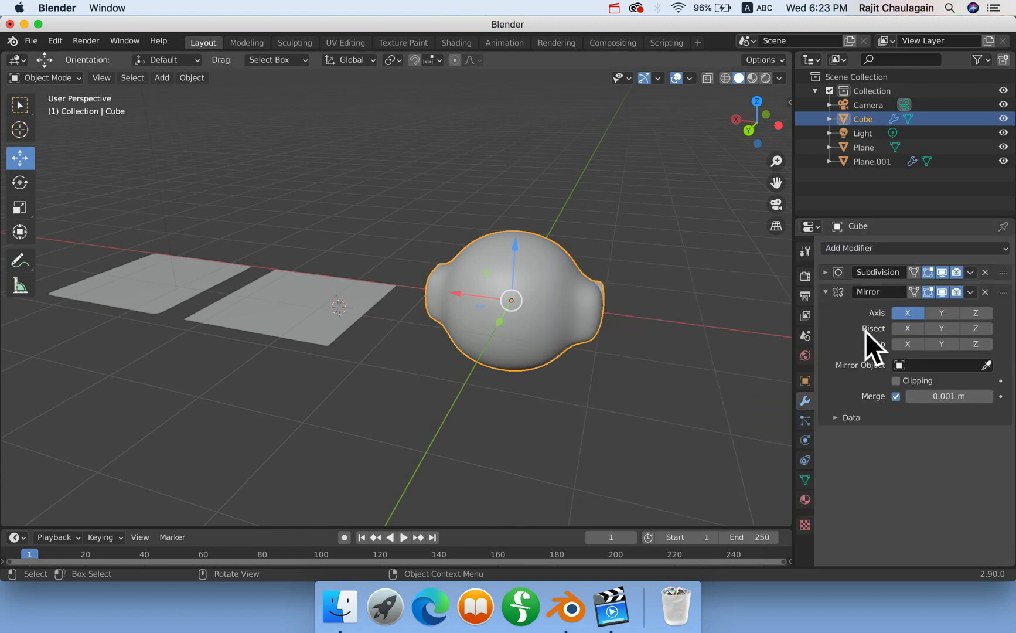
{"action": "left_click", "coordinate": [825, 291]}
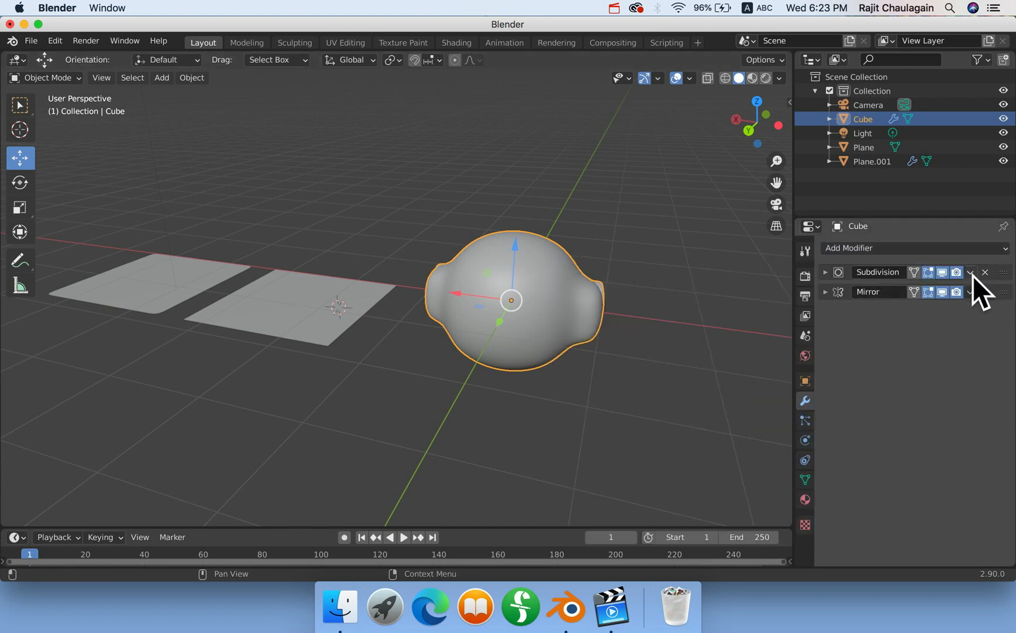
{"action": "left_click_drag", "start_coordinate": [1004, 273], "coordinate": [984, 284]}
{"action": "left_click", "coordinate": [984, 292]}
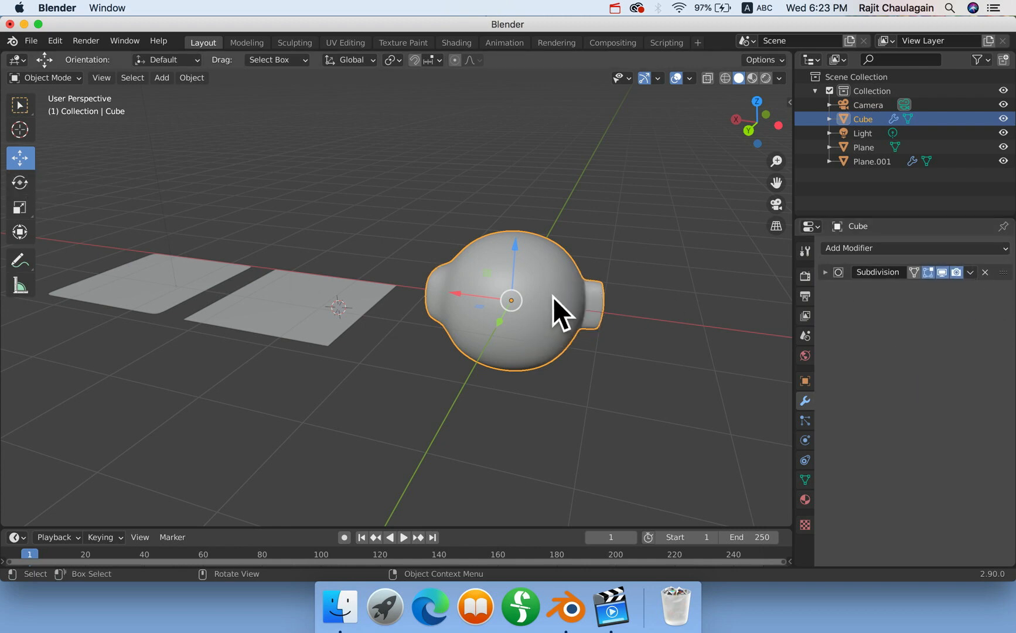
Enter Edit Mode on the cube, browse the extrude tool variants through Extrude Manifold and Extrude Region, and return to the Move tool.
{"action": "key", "text": "Tab"}
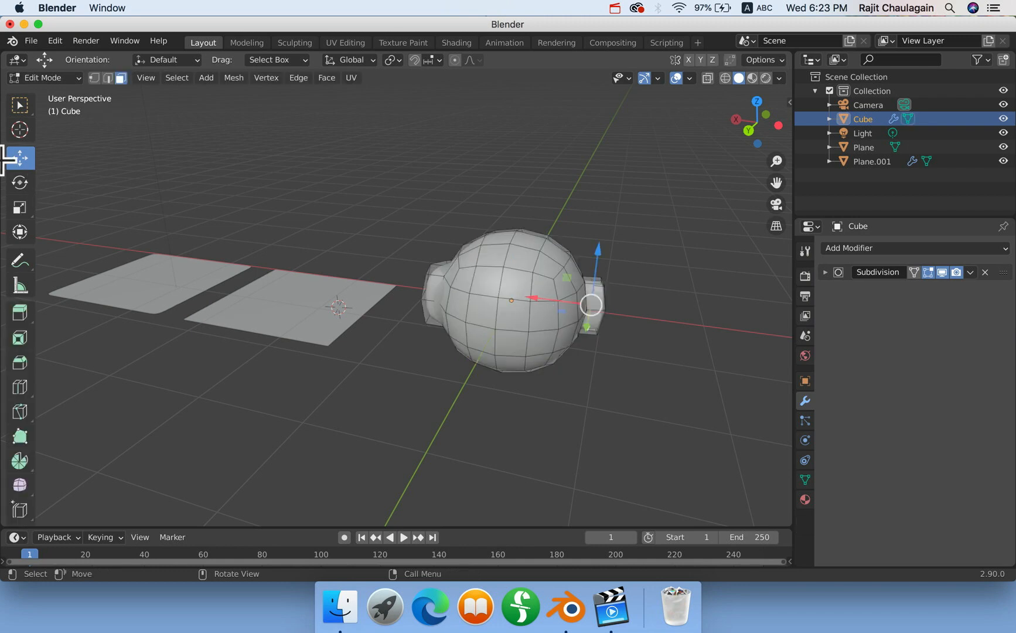
{"action": "left_click", "coordinate": [28, 315]}
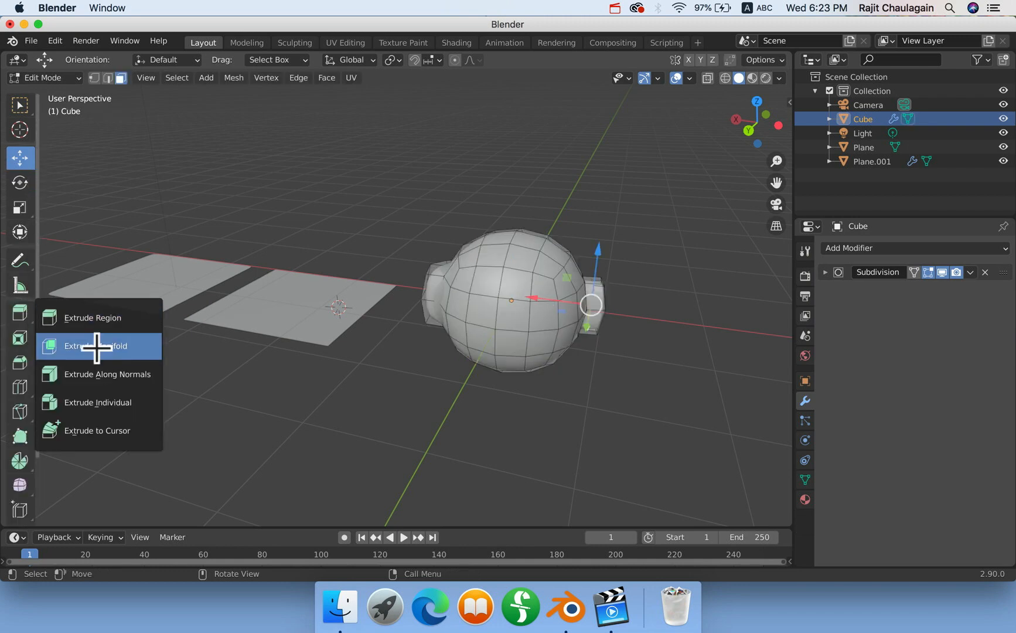
{"action": "left_click", "coordinate": [98, 345]}
{"action": "left_click", "coordinate": [21, 311]}
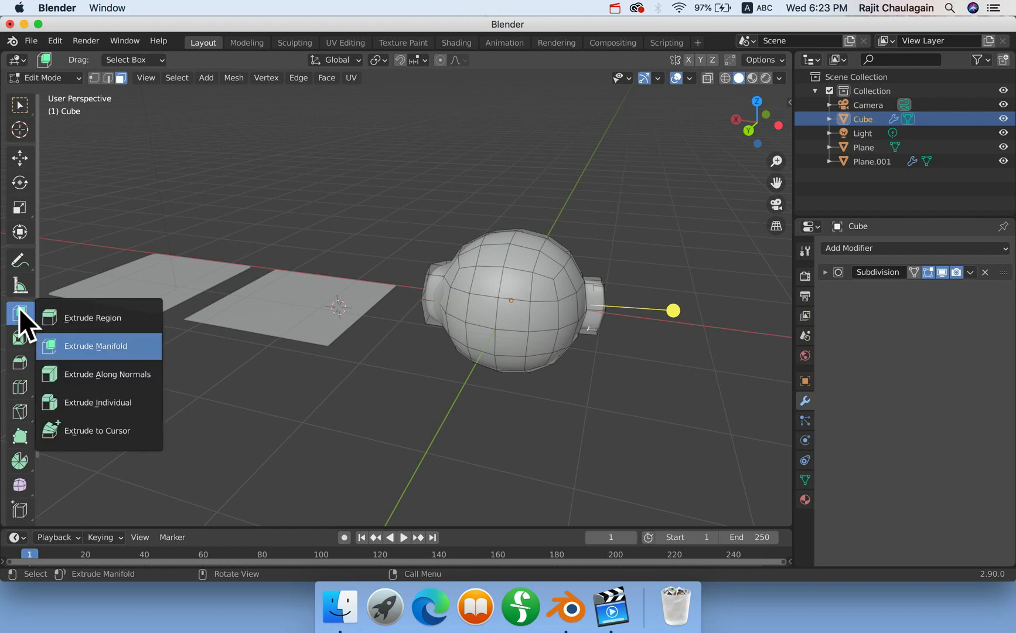
{"action": "left_click", "coordinate": [58, 312]}
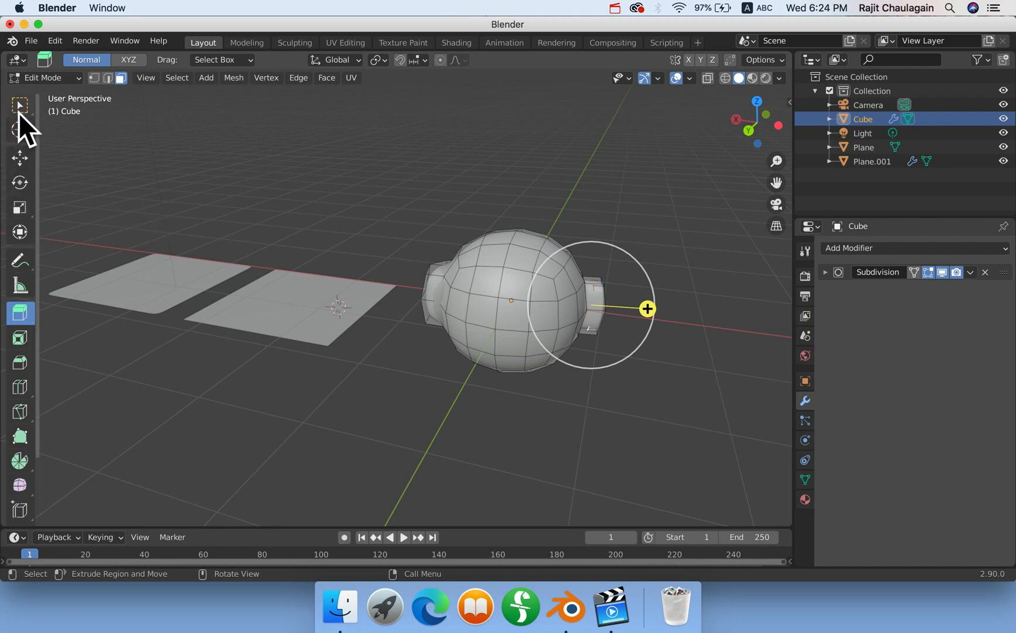
{"action": "left_click", "coordinate": [19, 158]}
{"action": "middle_click_drag", "start_coordinate": [563, 371], "coordinate": [511, 359]}
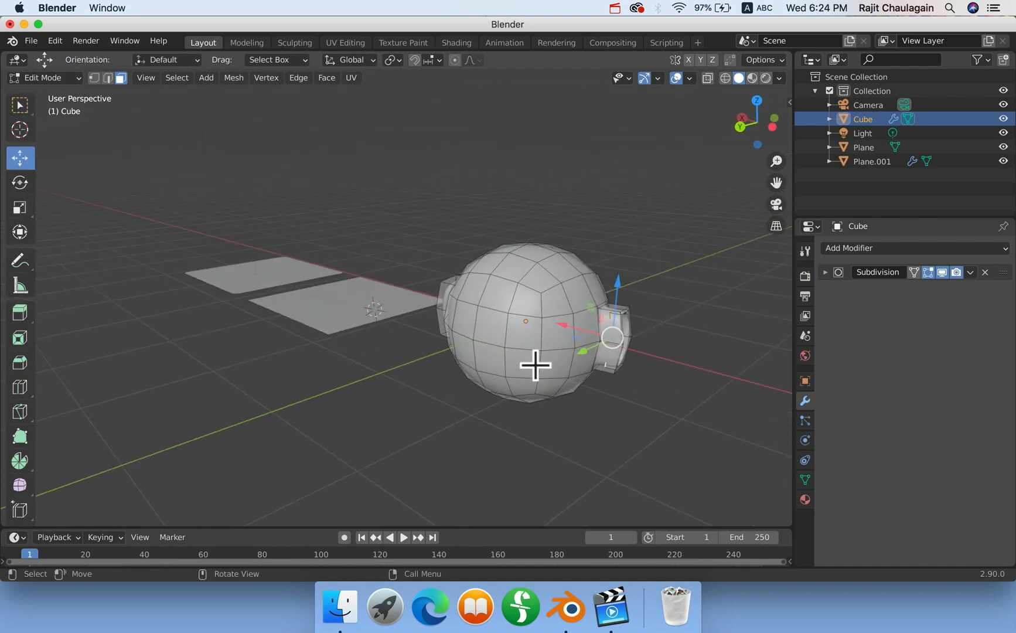
{"action": "right_click", "coordinate": [612, 607]}
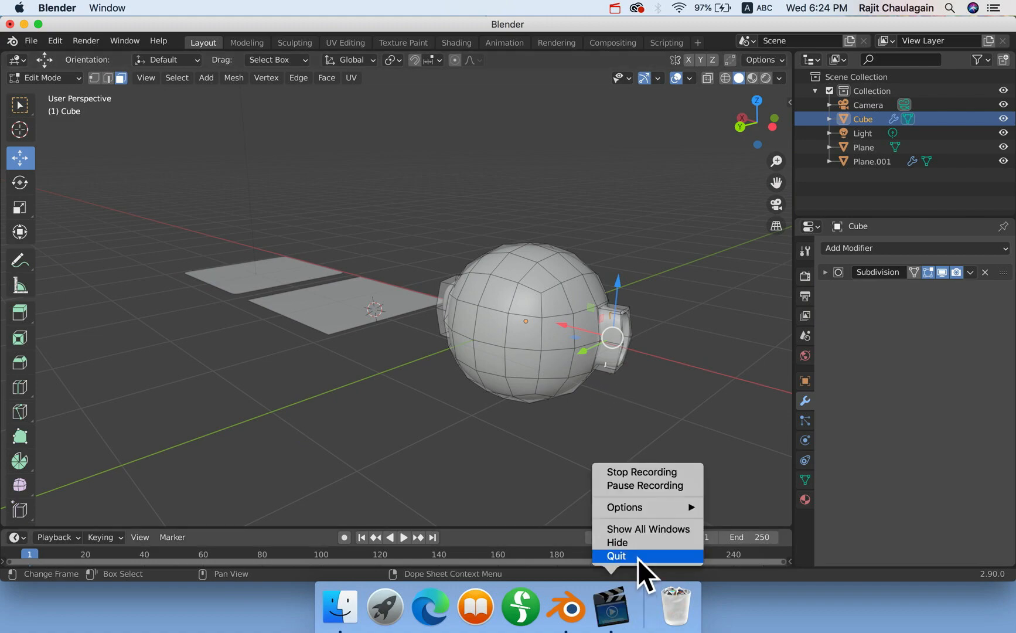